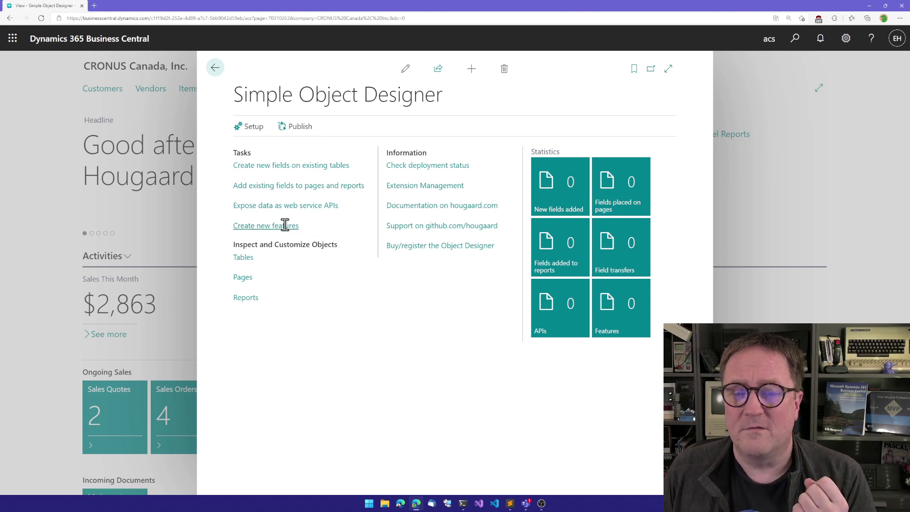
# Start a new feature from the Data Table template
pyautogui.click(285, 226)
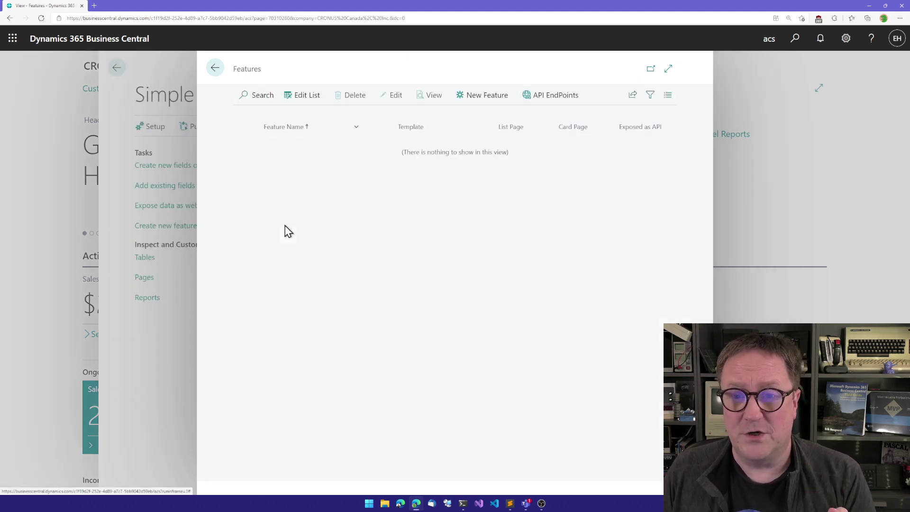
pyautogui.click(474, 95)
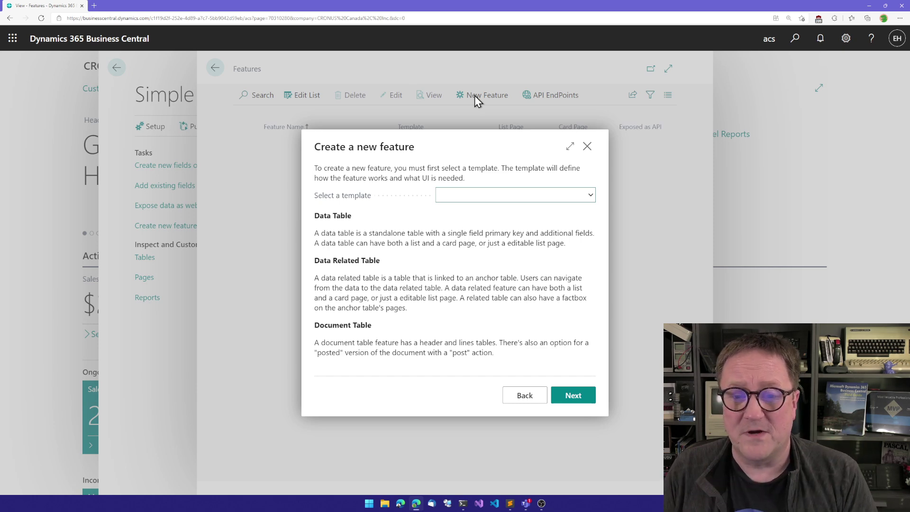
pyautogui.click(487, 197)
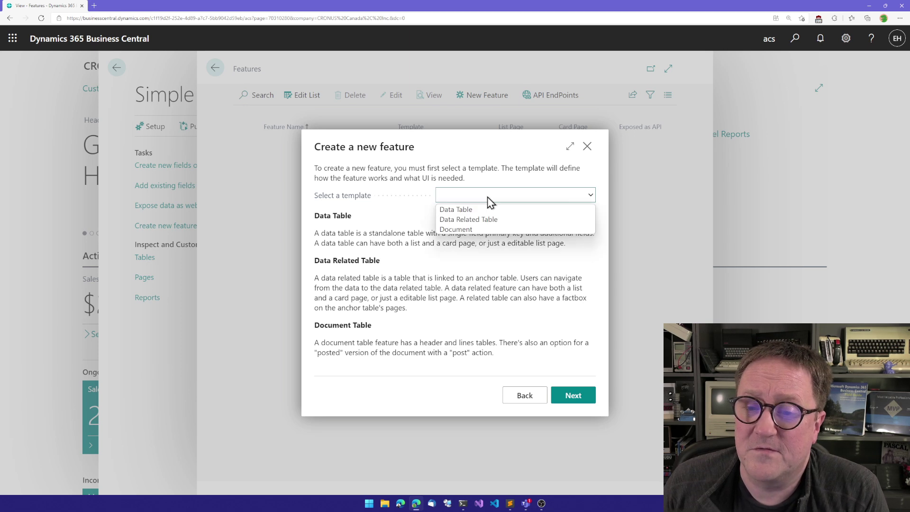
pyautogui.click(462, 210)
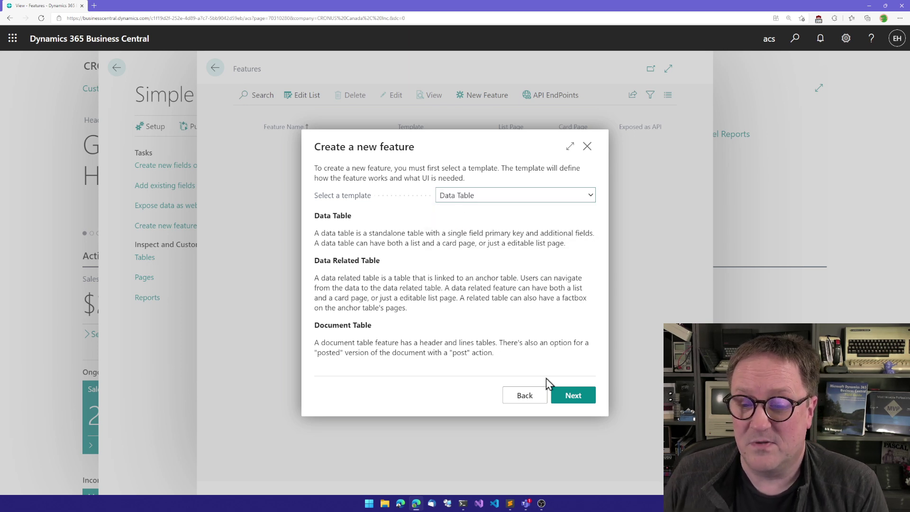
pyautogui.click(568, 402)
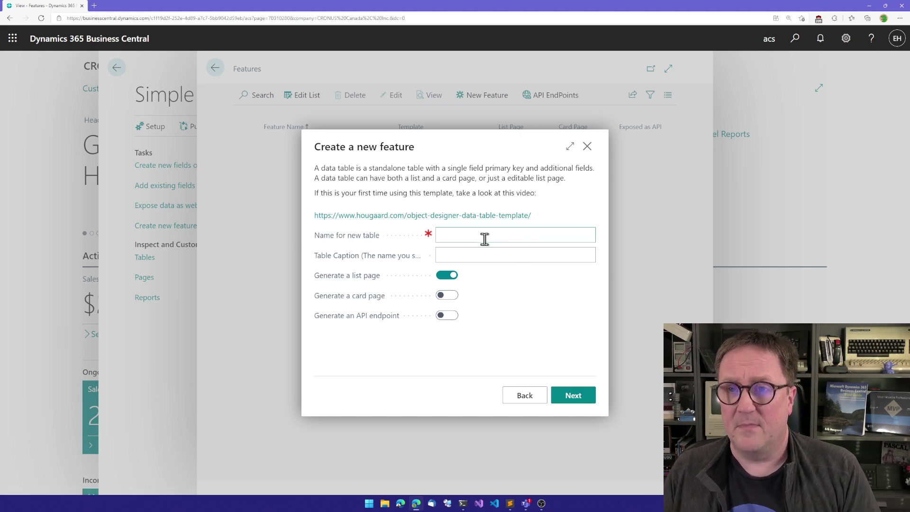
# Name the table Pet with caption Pet, enabling the card page and API endpoint
pyautogui.write('Pet')
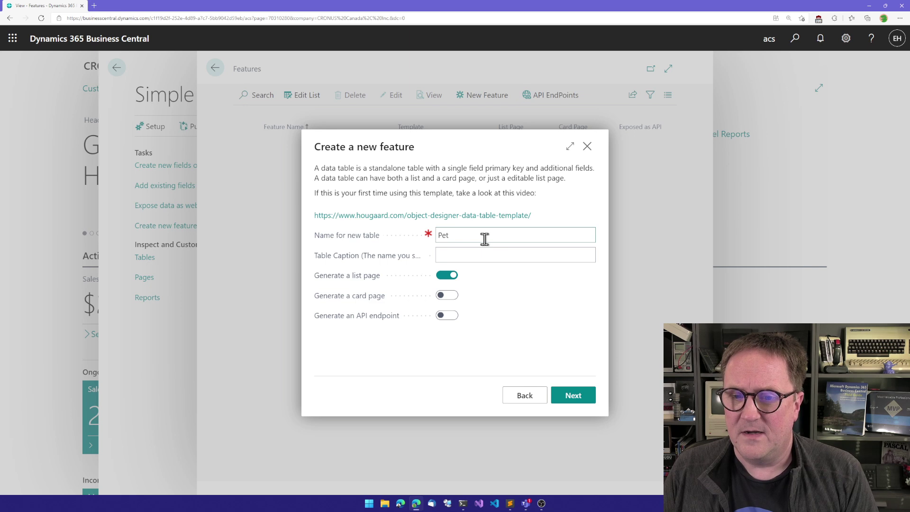
pyautogui.press('Tab')
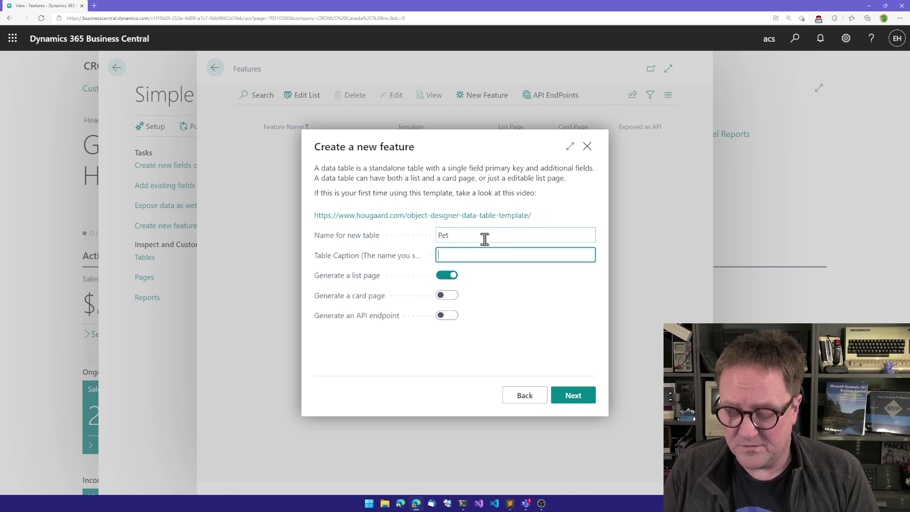
pyautogui.write('Pet')
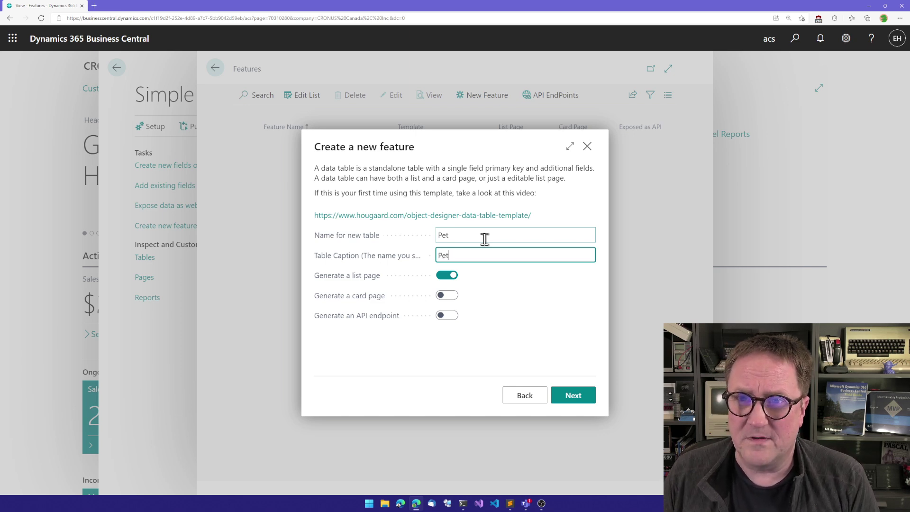
pyautogui.press('Tab')
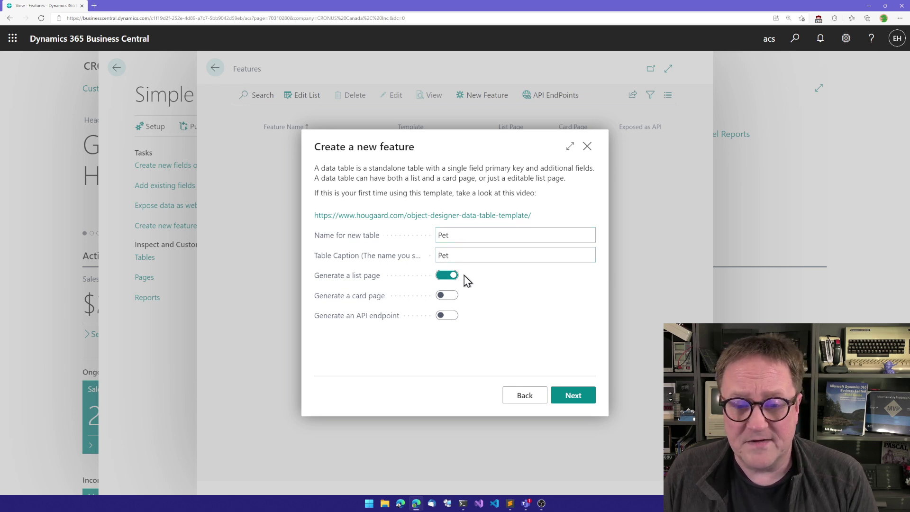
pyautogui.click(442, 296)
pyautogui.click(446, 316)
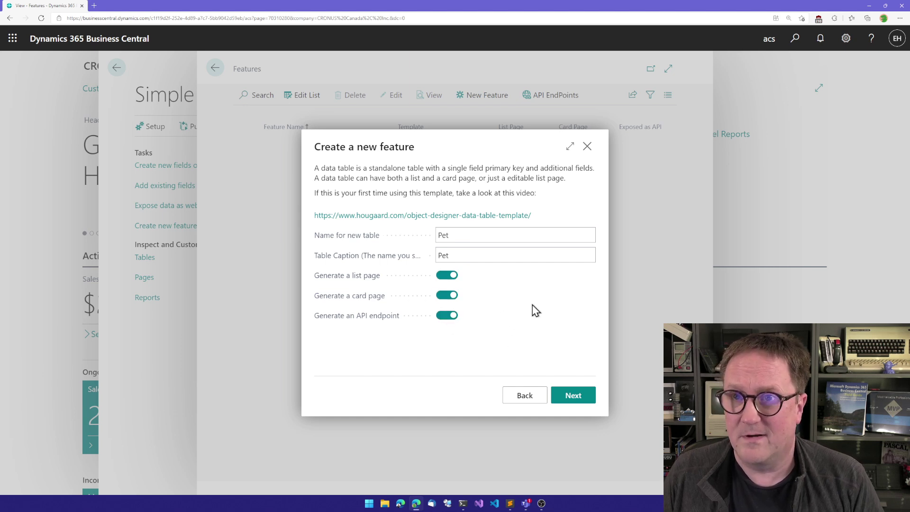
pyautogui.click(568, 398)
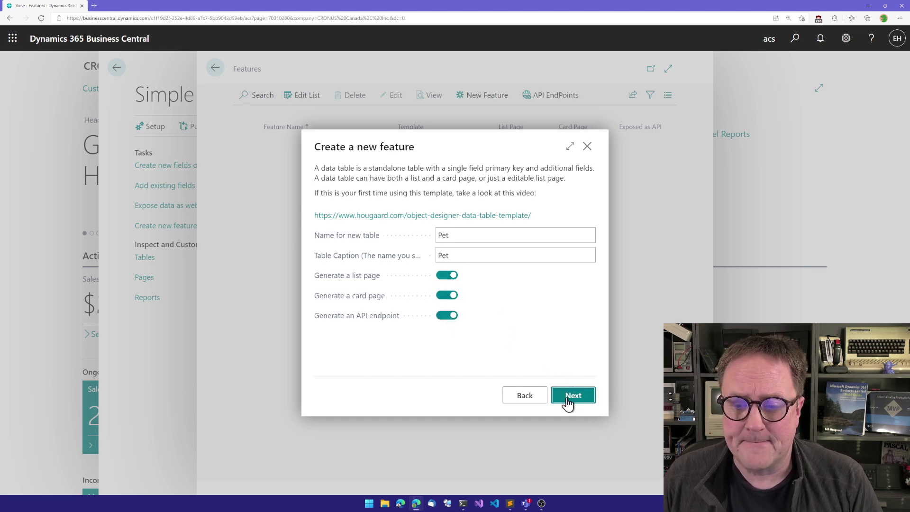
# Open the Pet feature card and add the first field, PetNo, as Code size 20
pyautogui.click(568, 399)
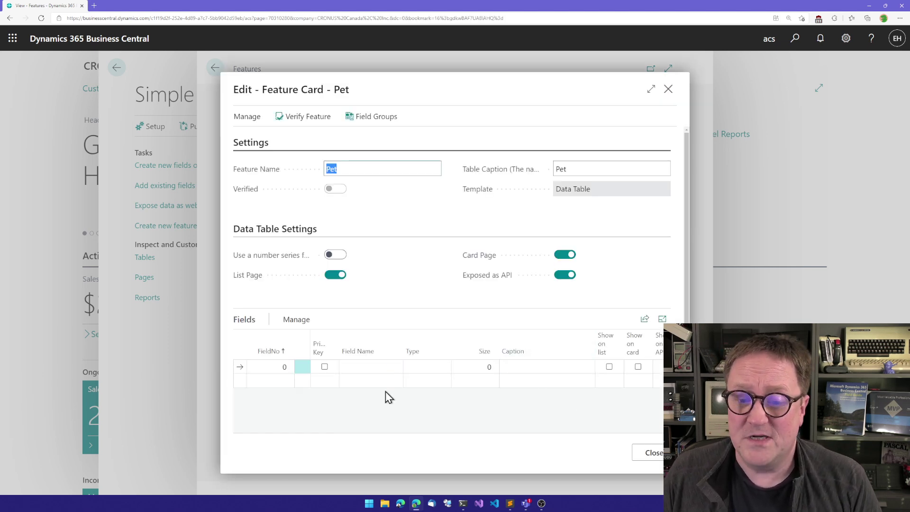
pyautogui.click(271, 335)
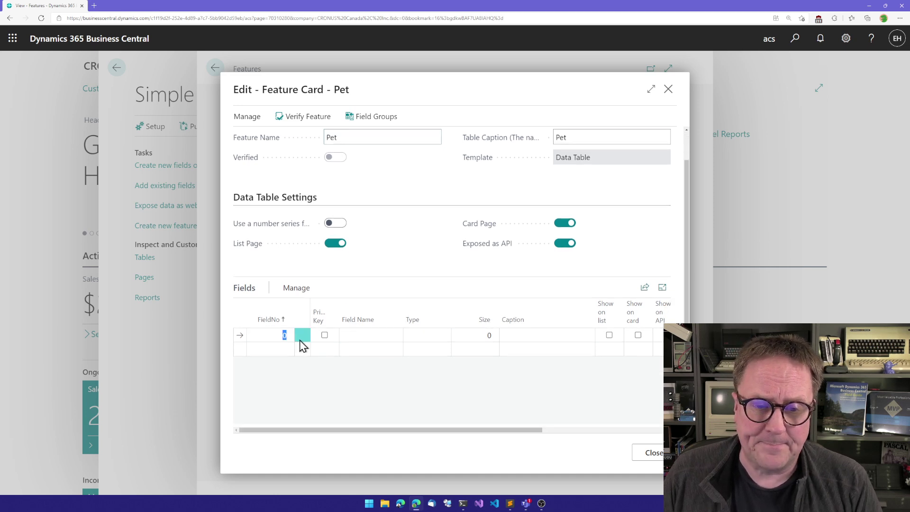
pyautogui.press('Tab')
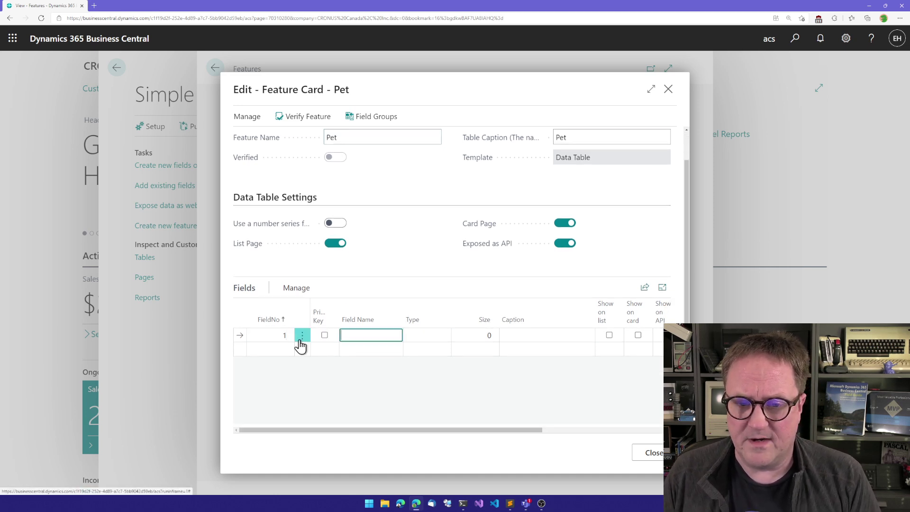
pyautogui.write('PetN')
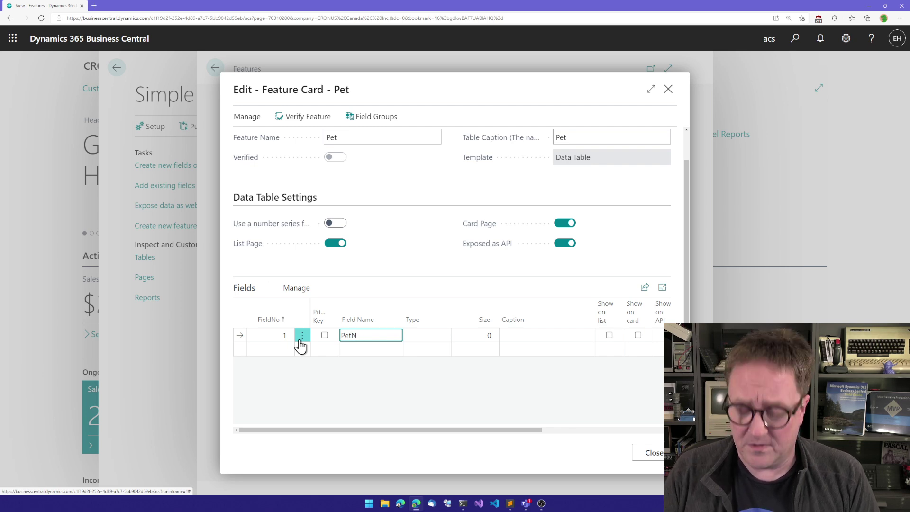
pyautogui.write('o')
pyautogui.press('Tab')
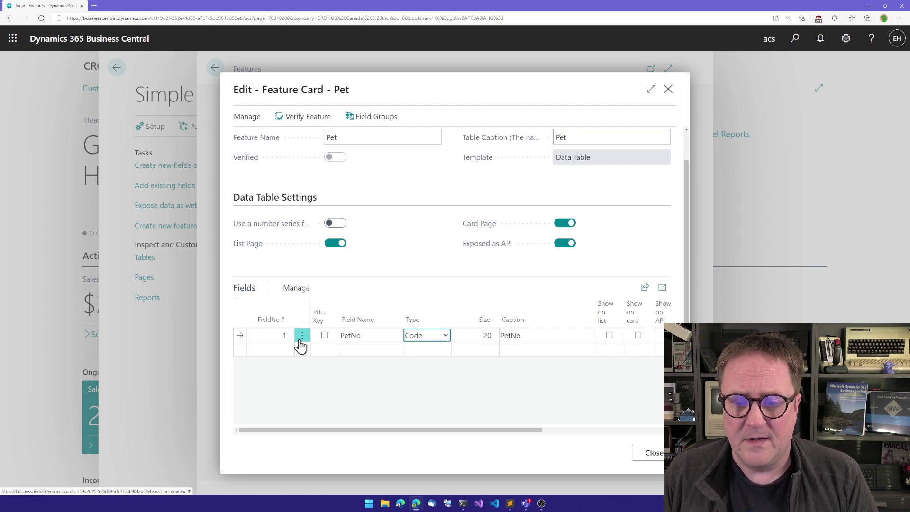
pyautogui.click(446, 336)
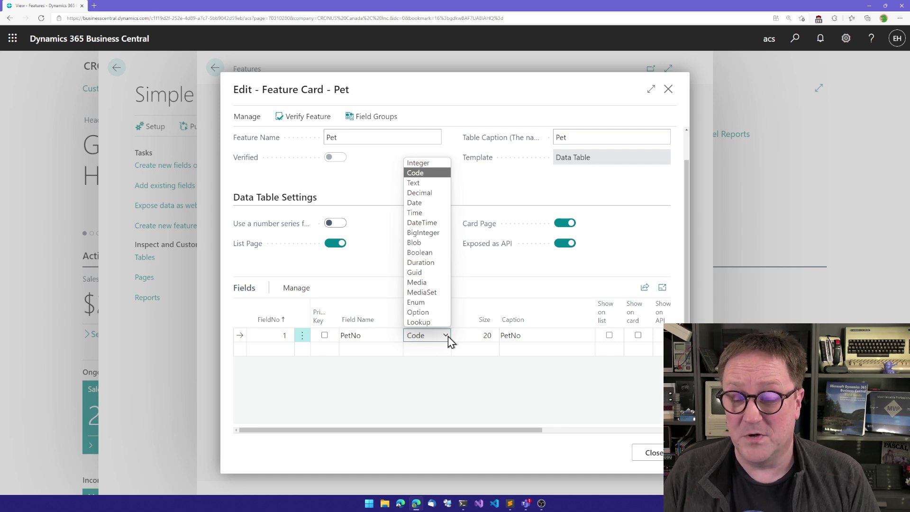
pyautogui.click(447, 337)
pyautogui.press('Tab')
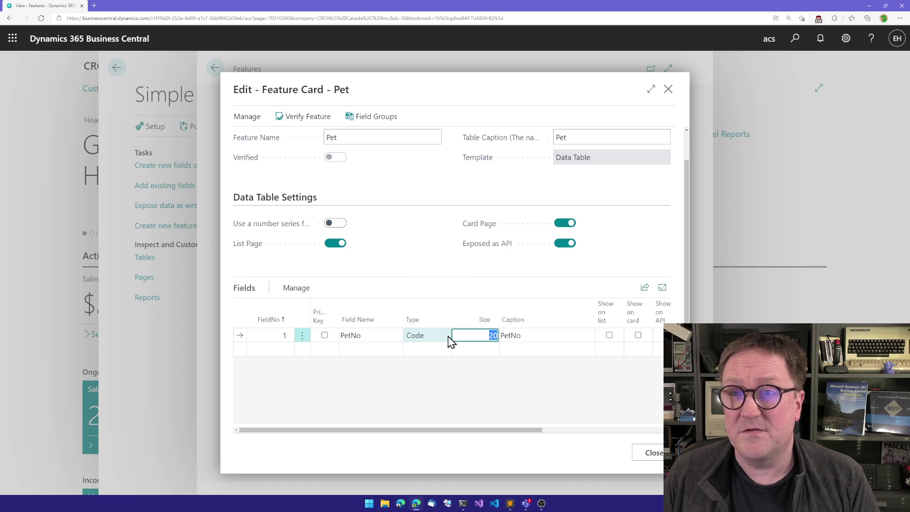
pyautogui.press('Tab')
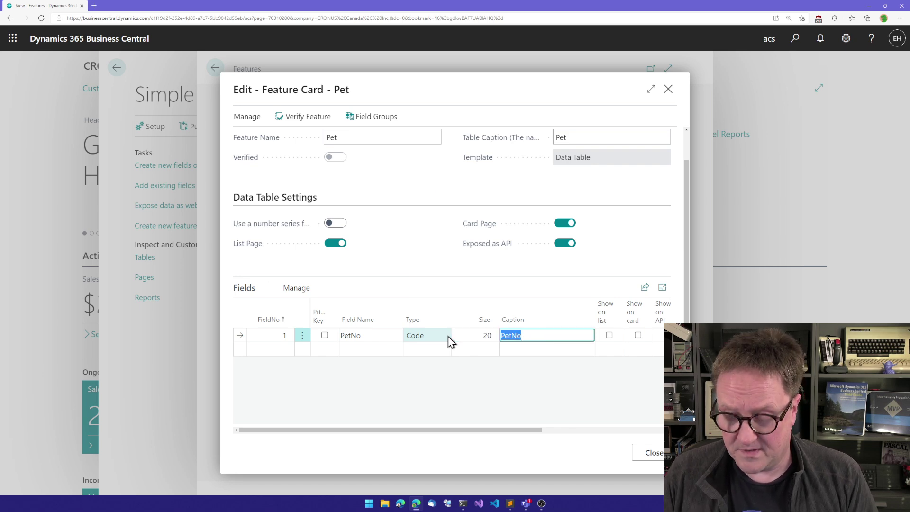
# Caption PetNo 'Pet No.' and show it on the list, card and API
pyautogui.write('Pet No.')
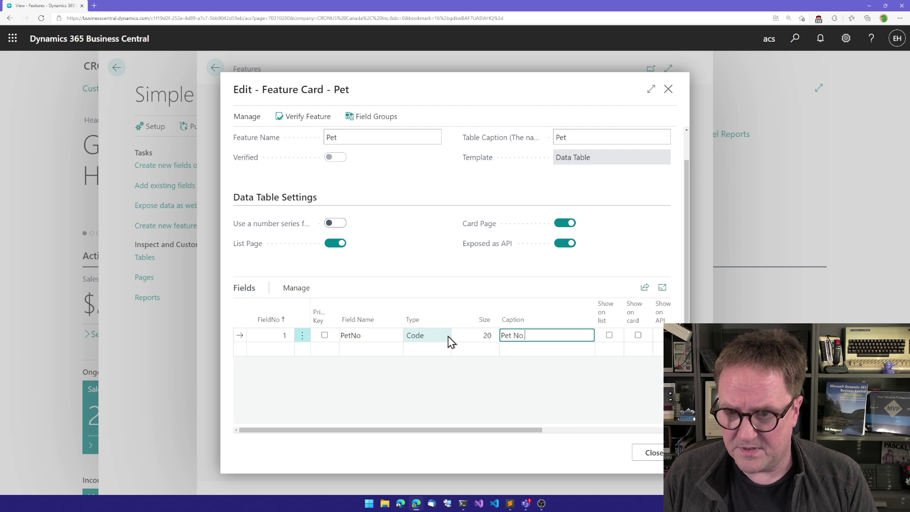
pyautogui.press('Tab')
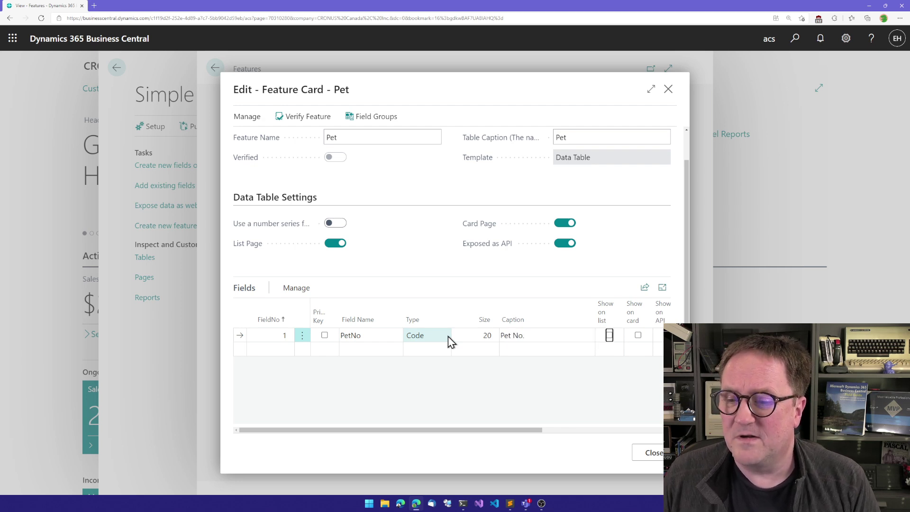
pyautogui.press('space')
pyautogui.press('Tab')
pyautogui.press('space')
pyautogui.press('Tab')
pyautogui.press('space')
pyautogui.hotkey('shift', 'Tab')
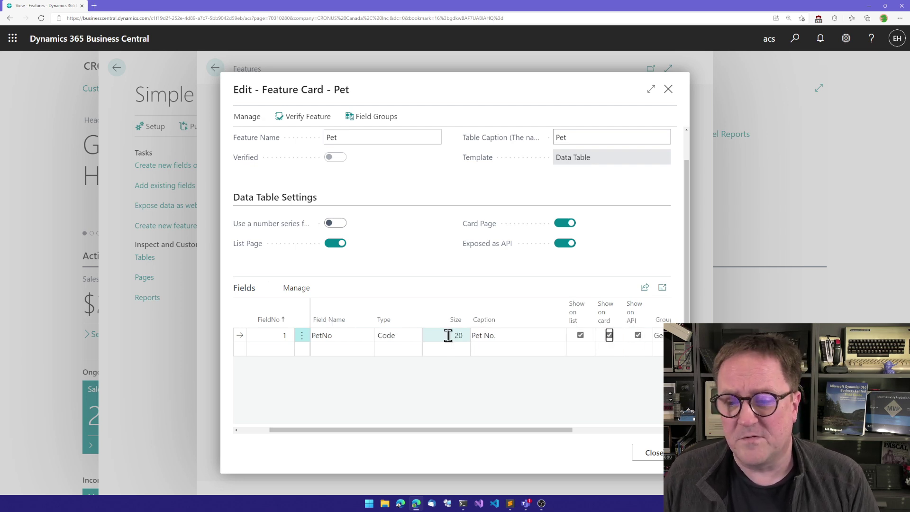
pyautogui.press('Down')
# Add a Name Text field shown on the list, card and API
pyautogui.press('Tab')
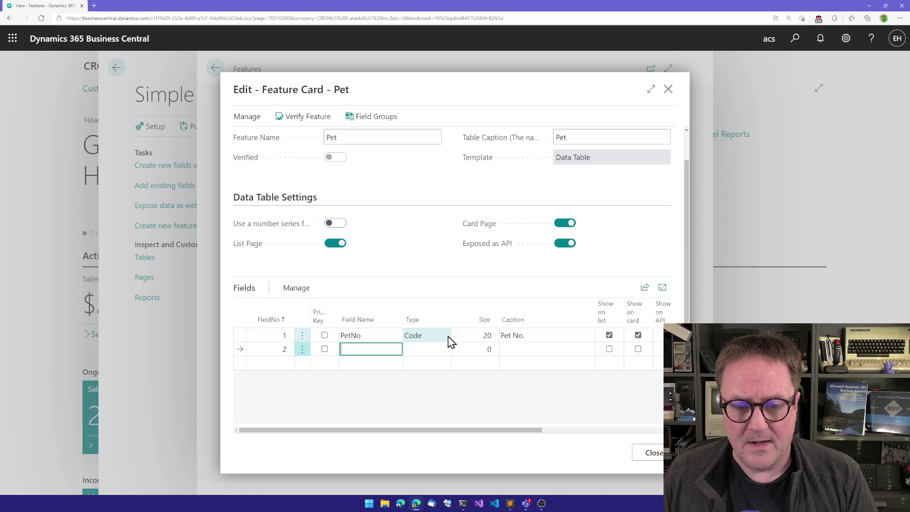
pyautogui.write('Name')
pyautogui.press('Tab')
pyautogui.write('Text')
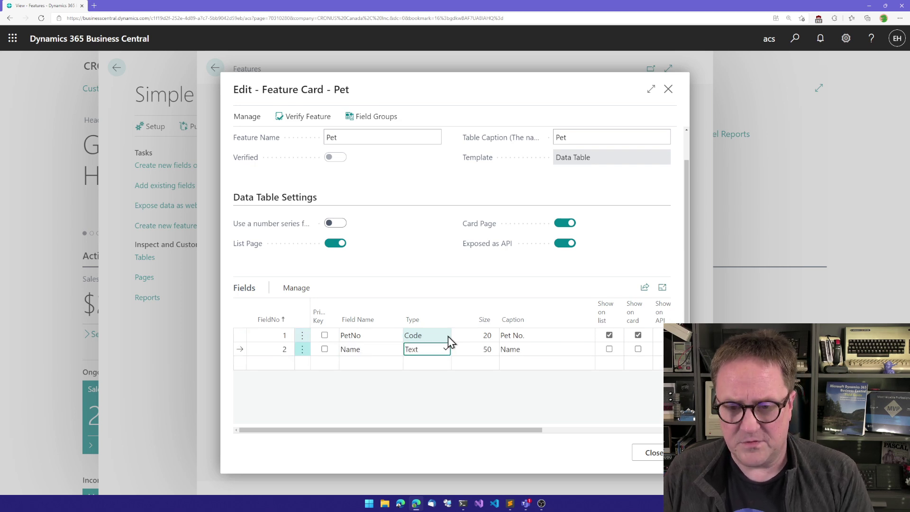
pyautogui.press('Tab')
pyautogui.press('Tab')
pyautogui.press('space')
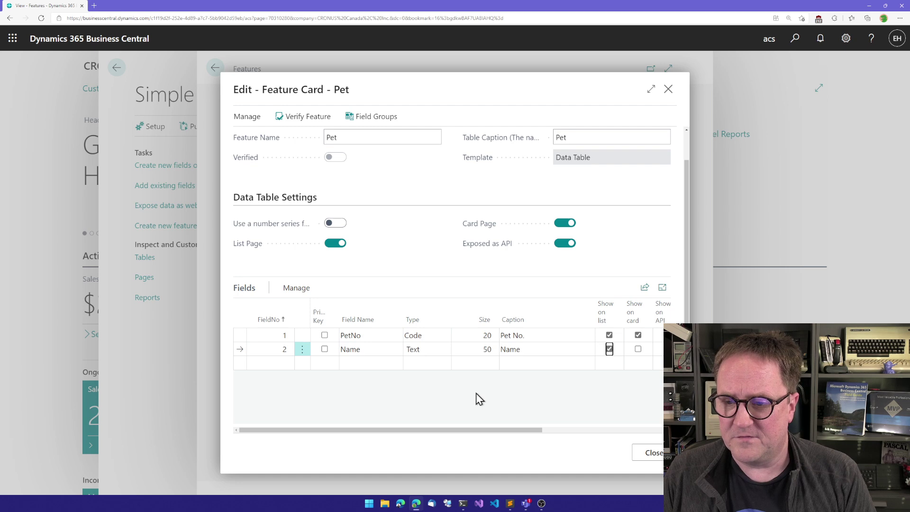
pyautogui.press('Tab')
pyautogui.press('space')
pyautogui.press('Tab')
pyautogui.press('space')
pyautogui.hotkey('shift', 'Tab')
pyautogui.hotkey('shift', 'Tab')
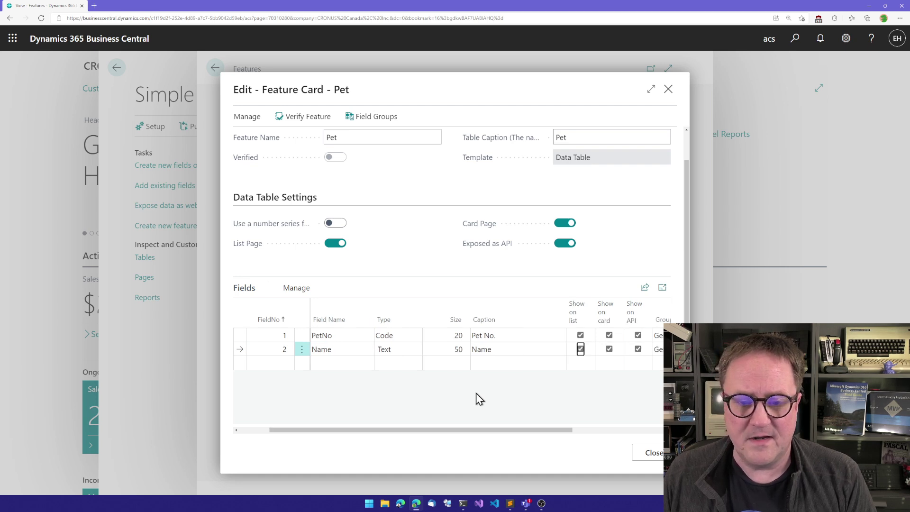
pyautogui.hotkey('shift', 'Tab')
pyautogui.hotkey('shift', 'Tab')
pyautogui.hotkey('shift', 'Tab')
pyautogui.hotkey('shift', 'Tab')
pyautogui.hotkey('shift', 'Tab')
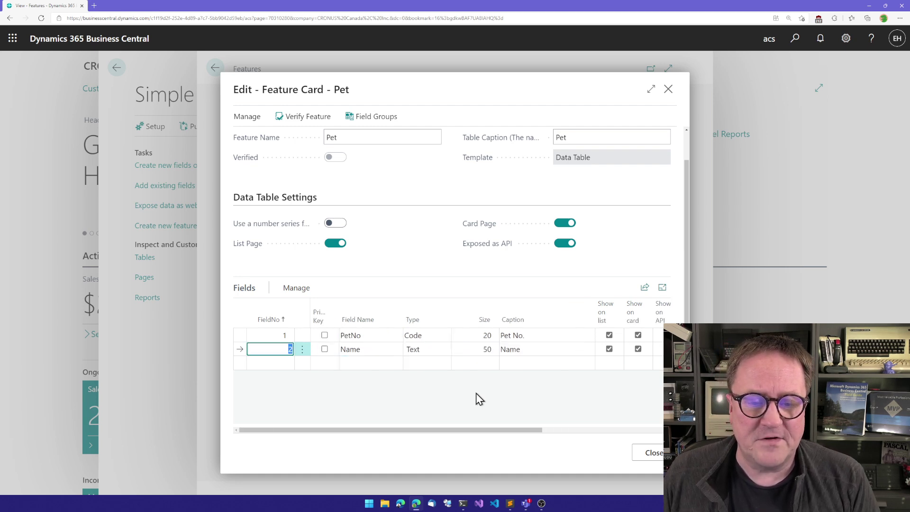
pyautogui.press('Down')
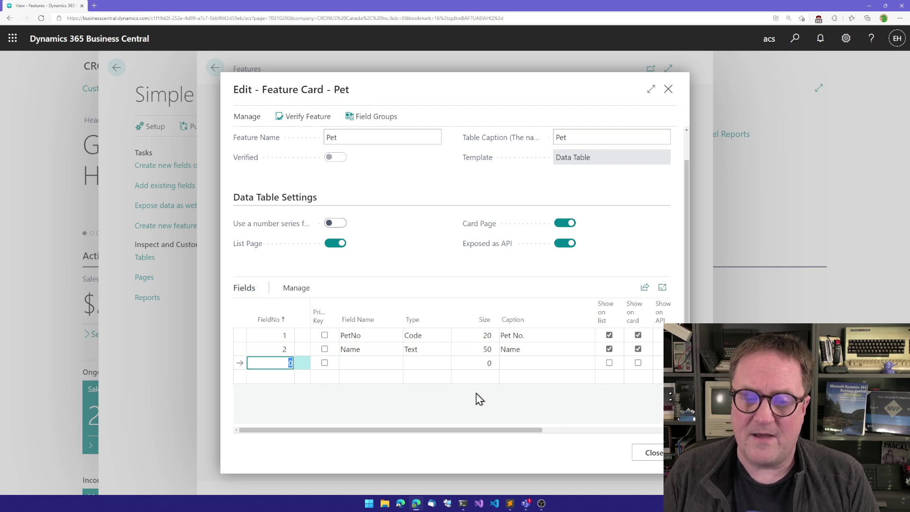
# Add field 3 Weight as a Decimal field shown on the card
pyautogui.write('3')
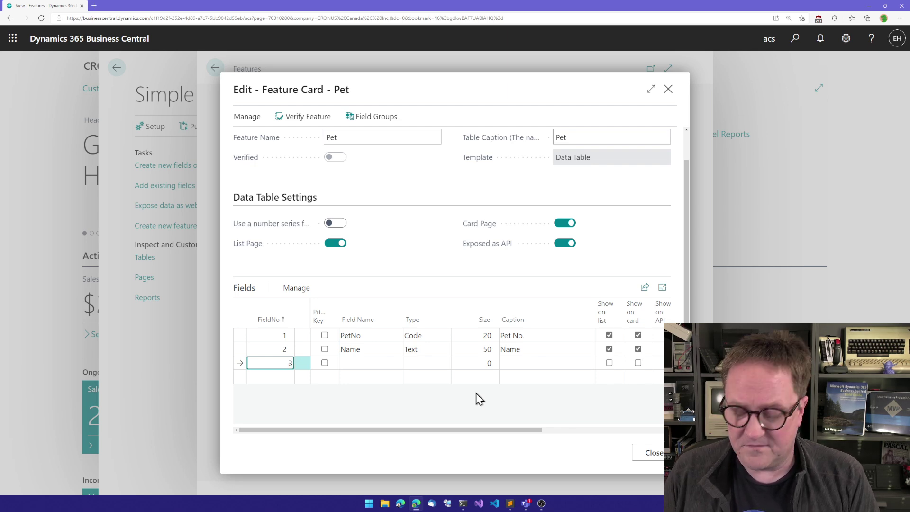
pyautogui.press('Tab')
pyautogui.press('Tab')
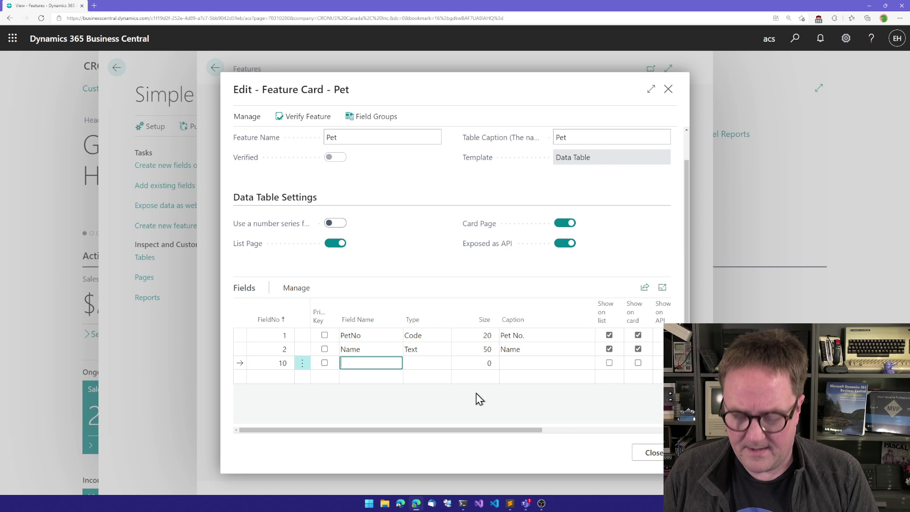
pyautogui.write('Weight')
pyautogui.press('Tab')
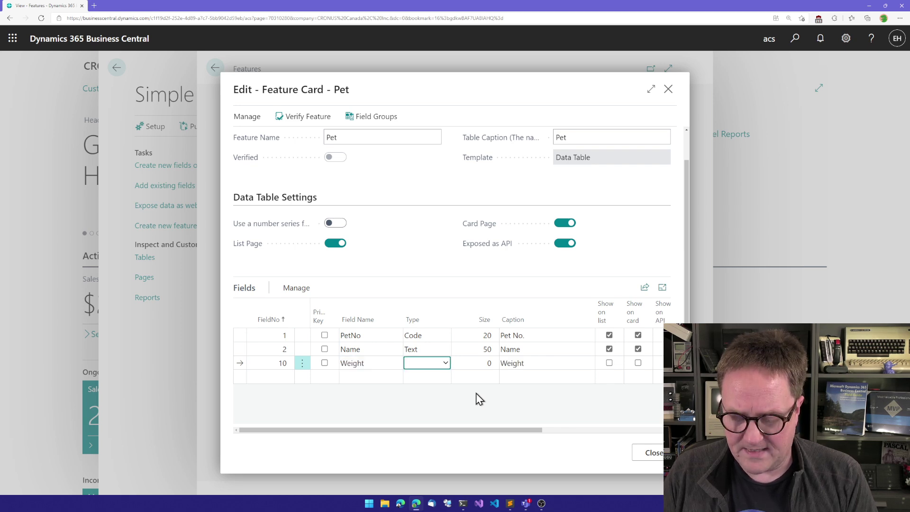
pyautogui.write('d')
pyautogui.press('Tab')
pyautogui.press('Tab')
pyautogui.press('Tab')
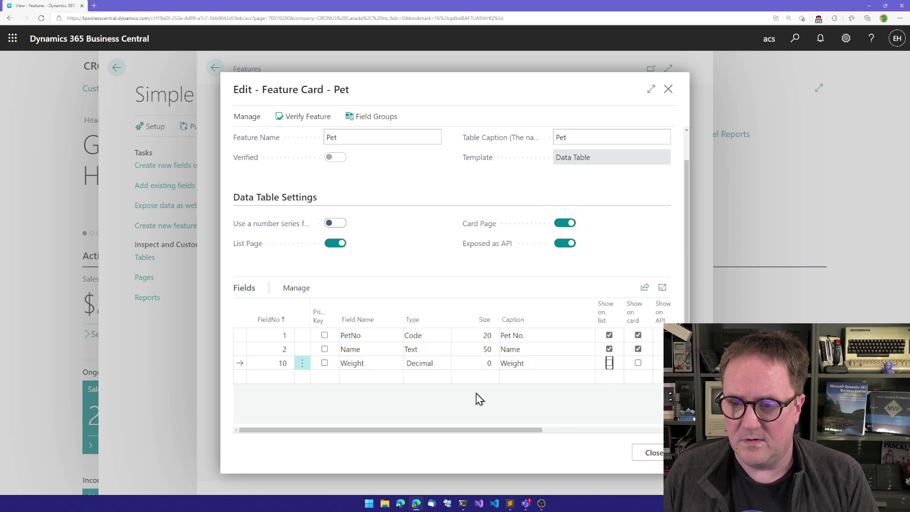
pyautogui.press('Tab')
pyautogui.press('space')
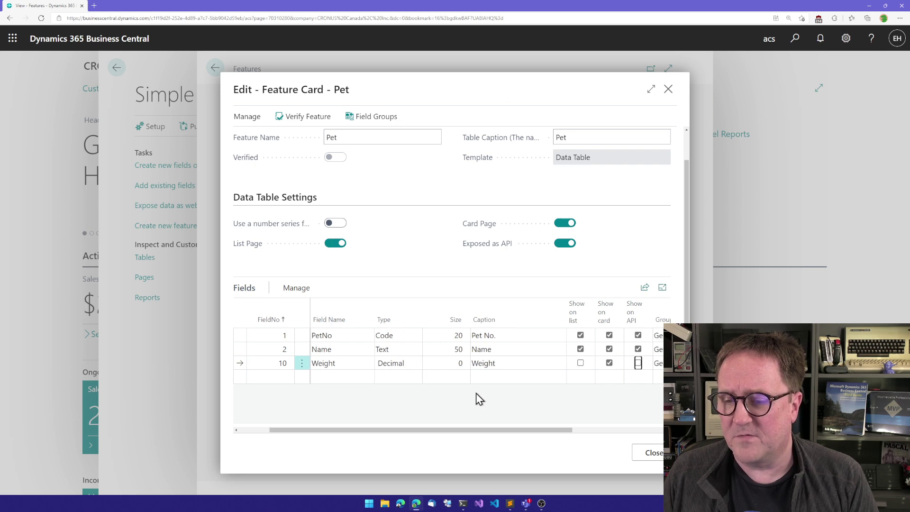
pyautogui.hotkey('shift', 'Tab')
pyautogui.hotkey('shift', 'Tab')
pyautogui.press('Home')
pyautogui.press('Down')
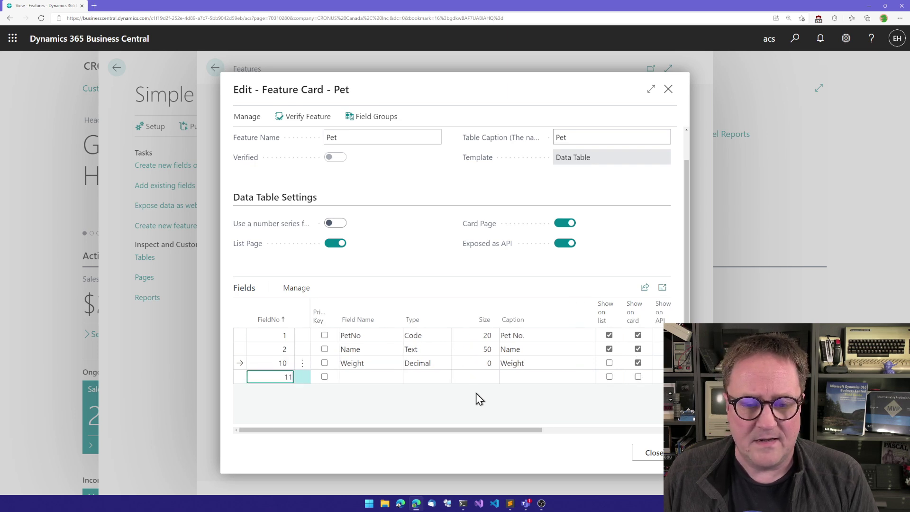
# Add a Height Decimal field shown on the card
pyautogui.press('Tab')
pyautogui.press('Tab')
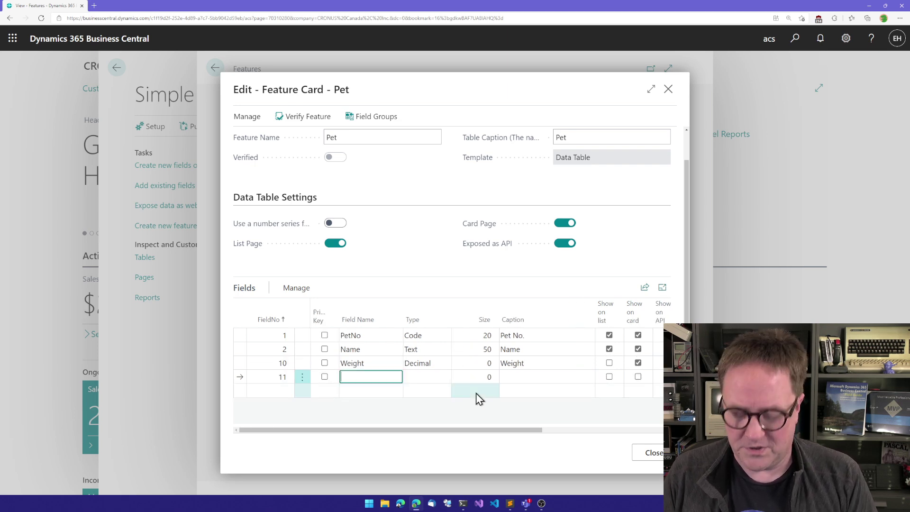
pyautogui.write('Height')
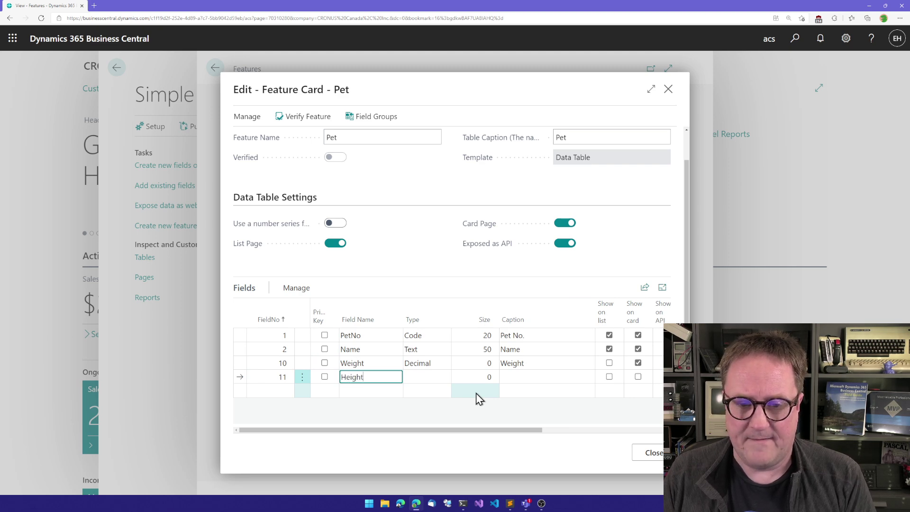
pyautogui.press('Tab')
pyautogui.write('Decimal')
pyautogui.press('Tab')
pyautogui.press('Tab')
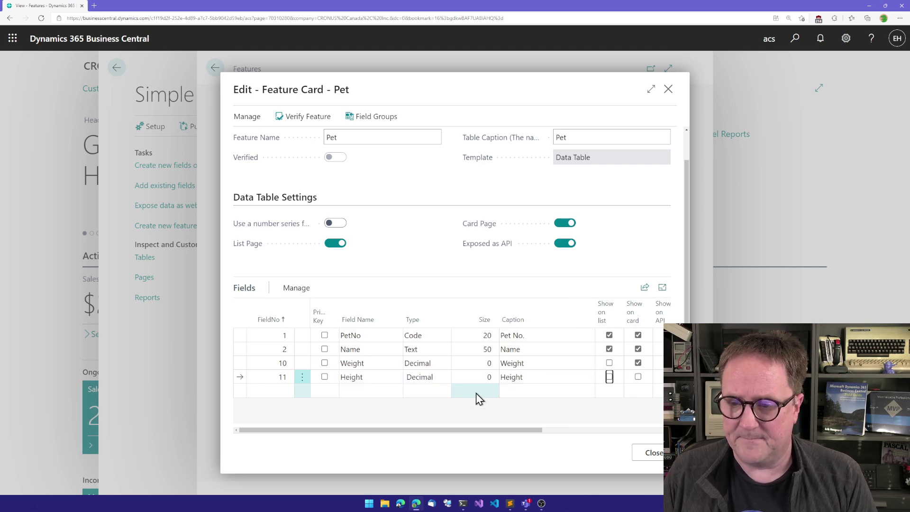
pyautogui.press('Tab')
pyautogui.press('space')
pyautogui.press('Tab')
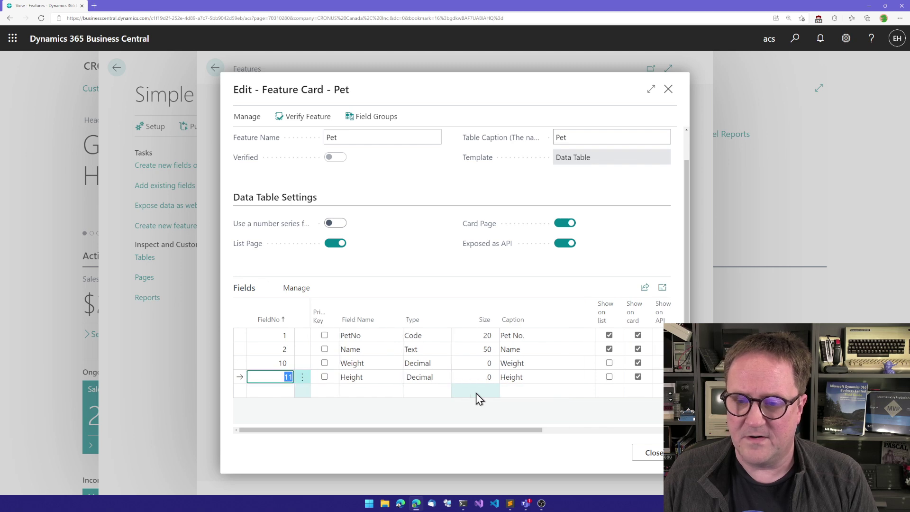
pyautogui.press('Down')
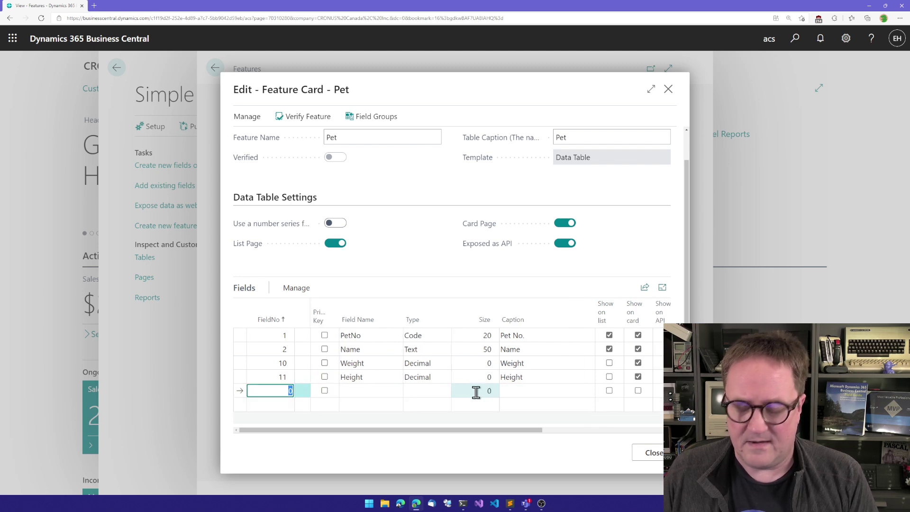
# Add field 20 Food as Text size 500, captioned Feed and shown on the card
pyautogui.write('20')
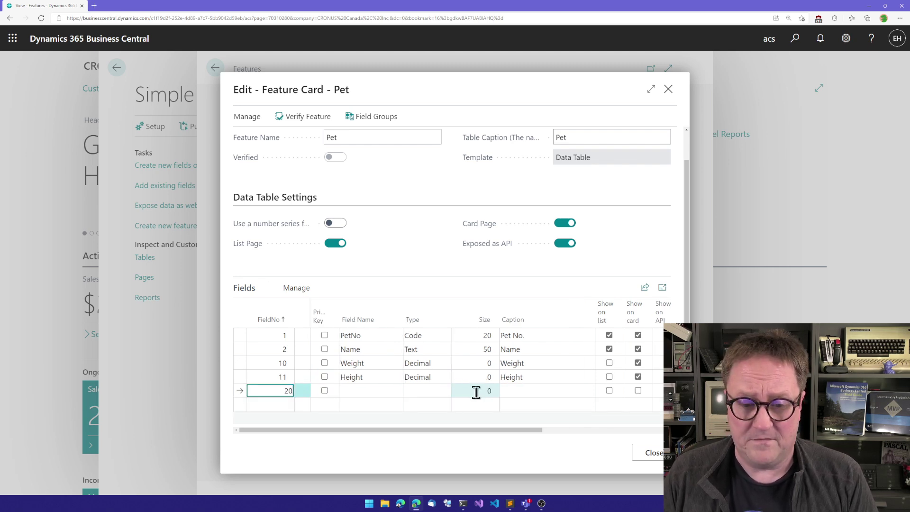
pyautogui.press('Tab')
pyautogui.write('Feed')
pyautogui.press('Tab')
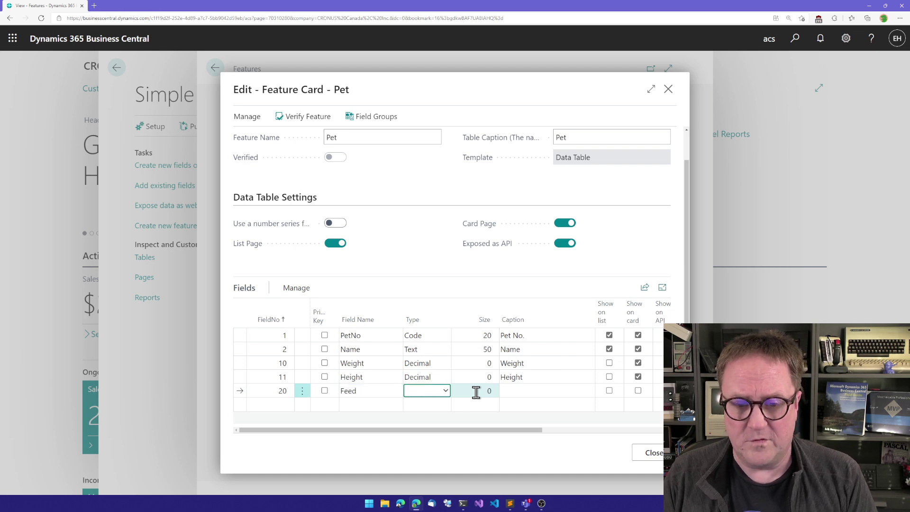
pyautogui.hotkey('shift', 'Tab')
pyautogui.write('Fo')
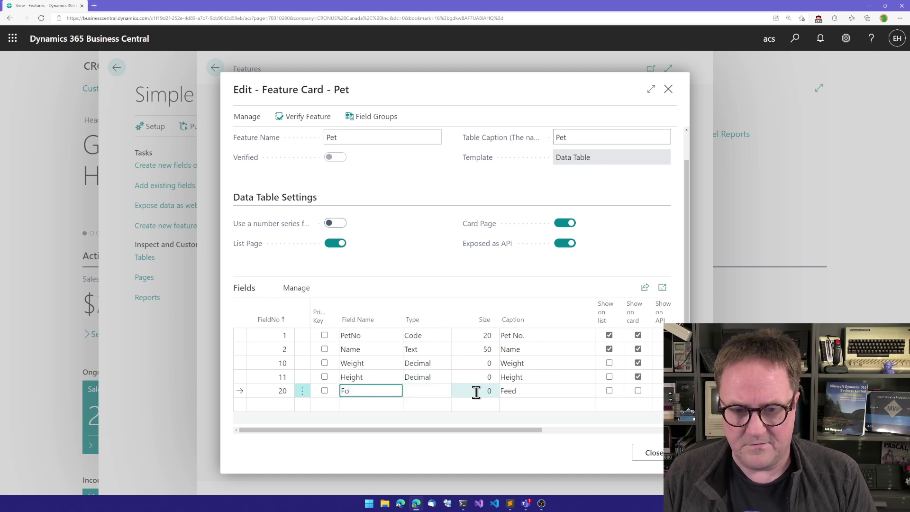
pyautogui.write('od')
pyautogui.press('Tab')
pyautogui.press('t')
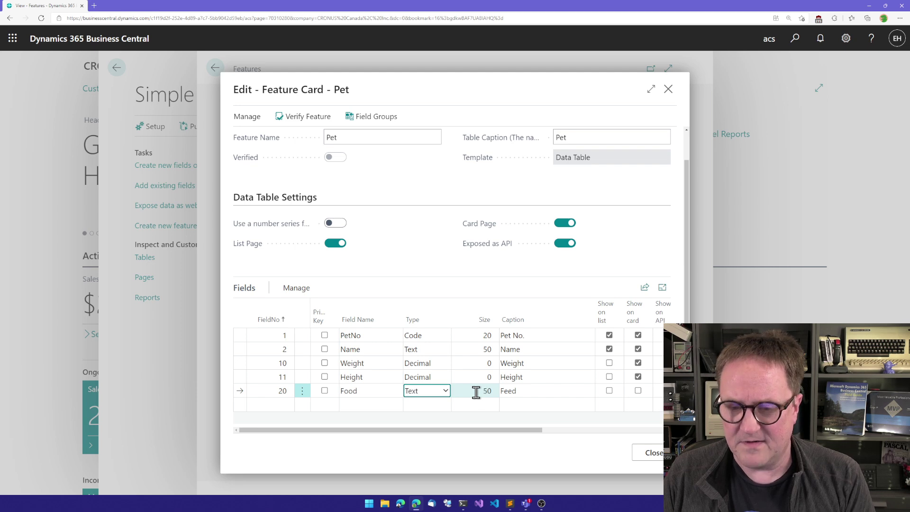
pyautogui.press('Tab')
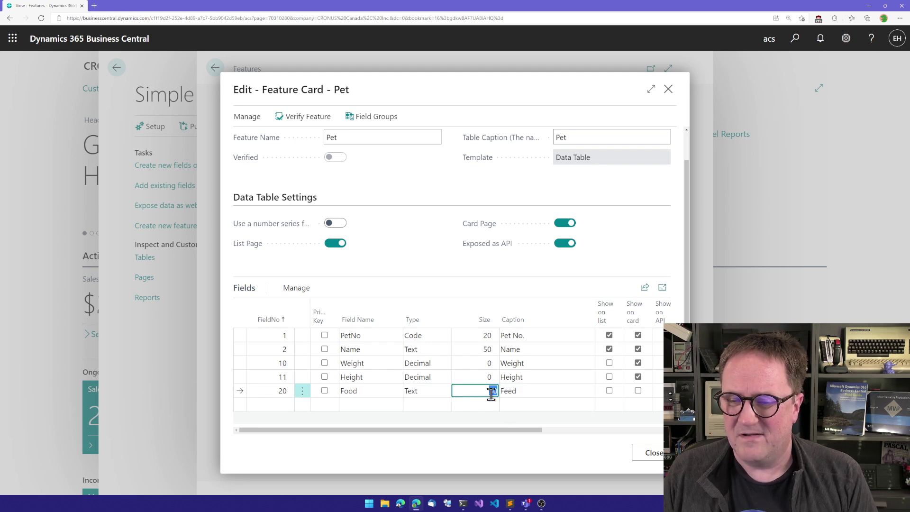
pyautogui.write('500')
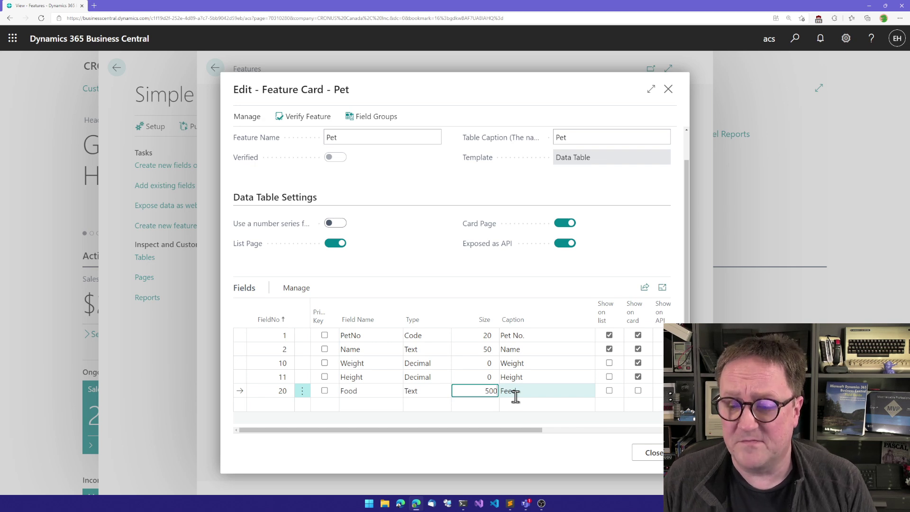
pyautogui.press('Tab')
pyautogui.press('Tab')
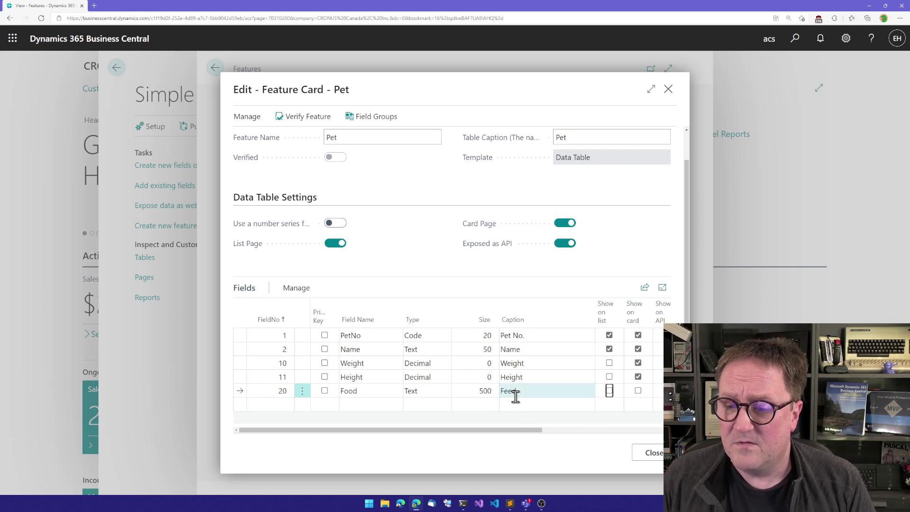
pyautogui.press('Tab')
pyautogui.press('space')
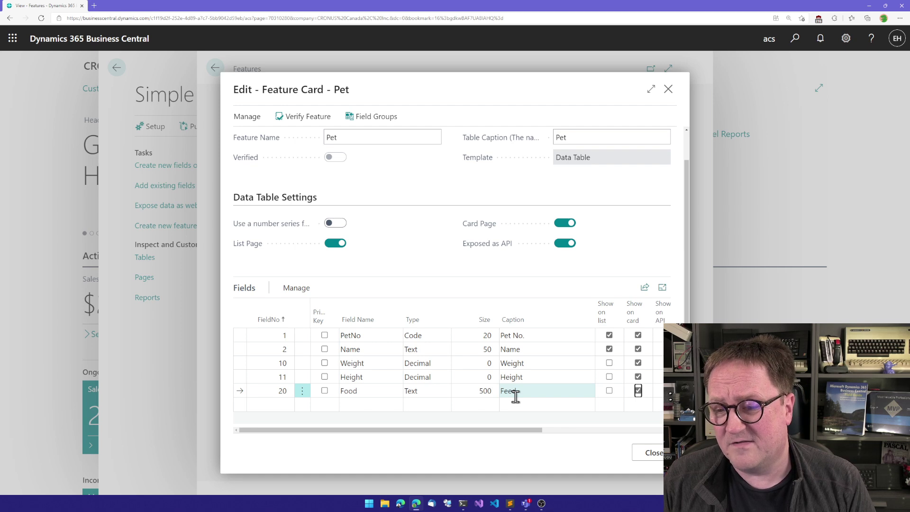
pyautogui.press('Tab')
pyautogui.hotkey('shift', 'Tab')
pyautogui.hotkey('shift', 'Tab')
pyautogui.hotkey('shift', 'Tab')
pyautogui.hotkey('shift', 'Tab')
pyautogui.hotkey('shift', 'Tab')
pyautogui.hotkey('shift', 'Tab')
pyautogui.press('Tab')
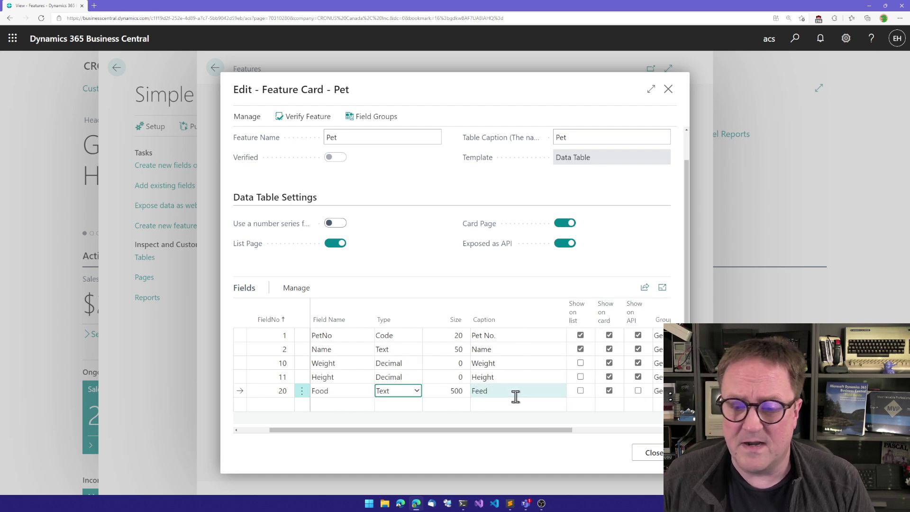
pyautogui.press('Tab')
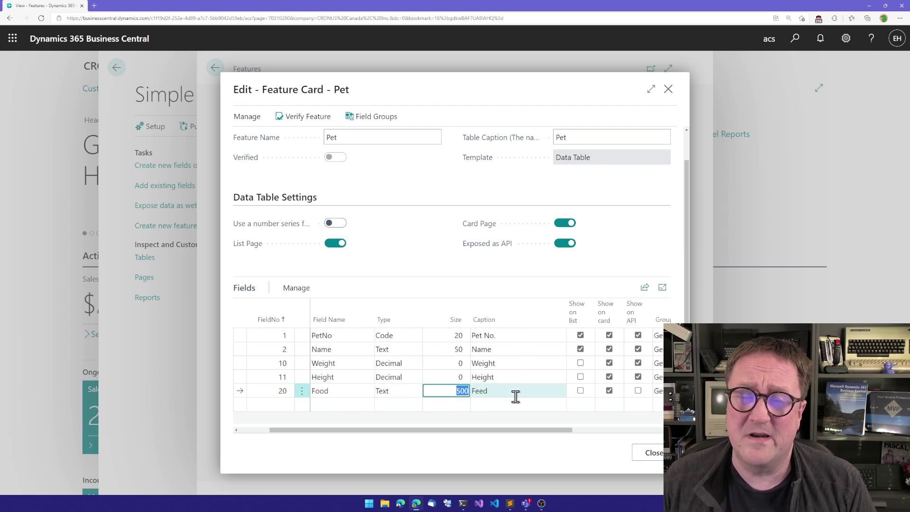
# Turn on Multiline Text Field in the Food field's settings and return to the Pet feature card
pyautogui.click(296, 287)
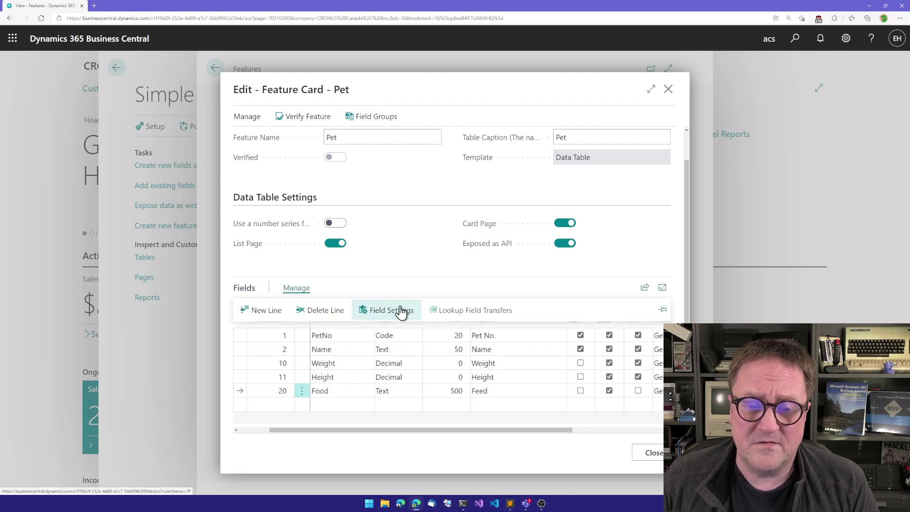
pyautogui.click(401, 311)
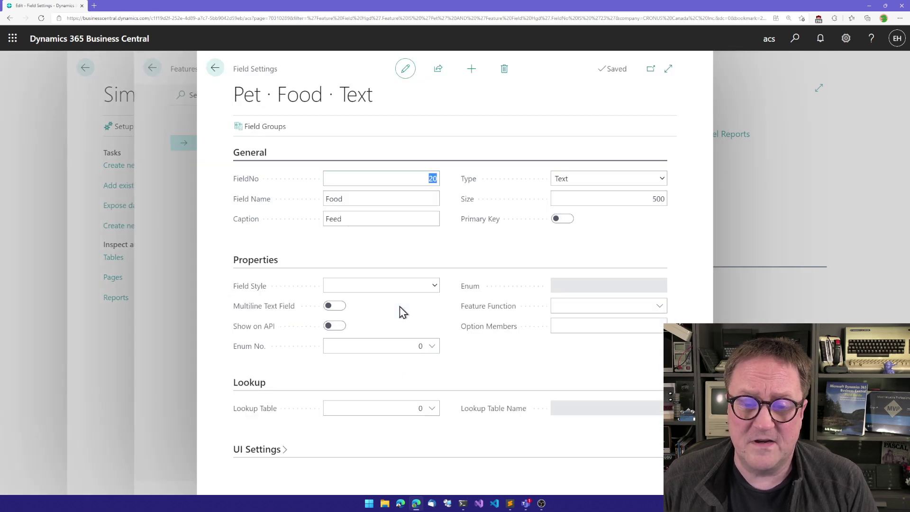
pyautogui.click(330, 307)
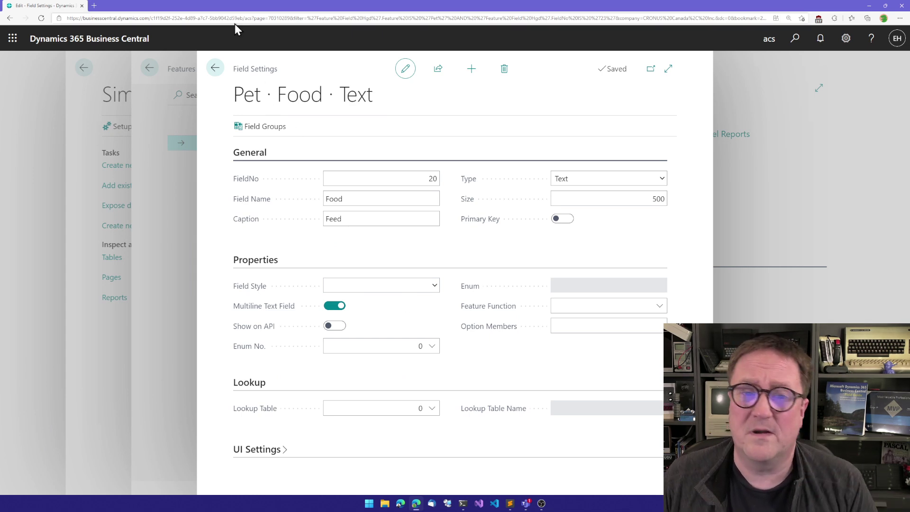
pyautogui.click(216, 67)
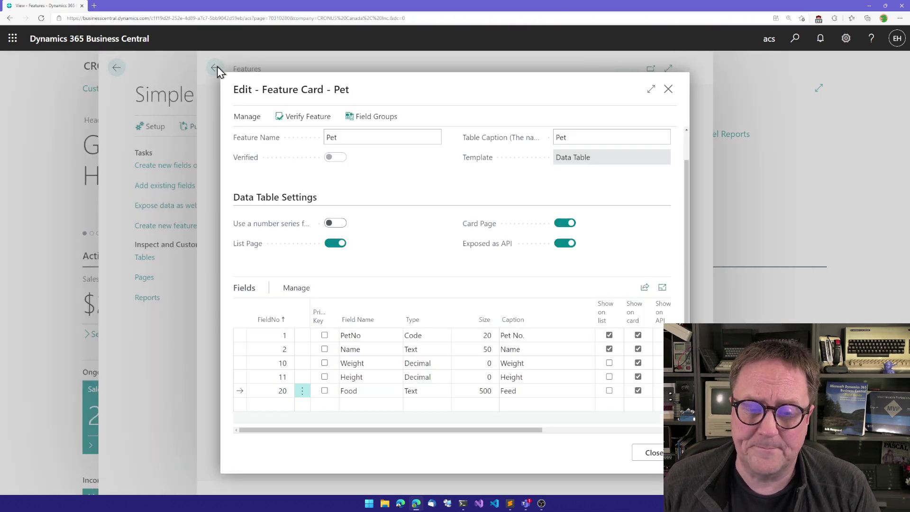
# Add an FPD Integer field captioned 'Feedings per day'
pyautogui.click(276, 404)
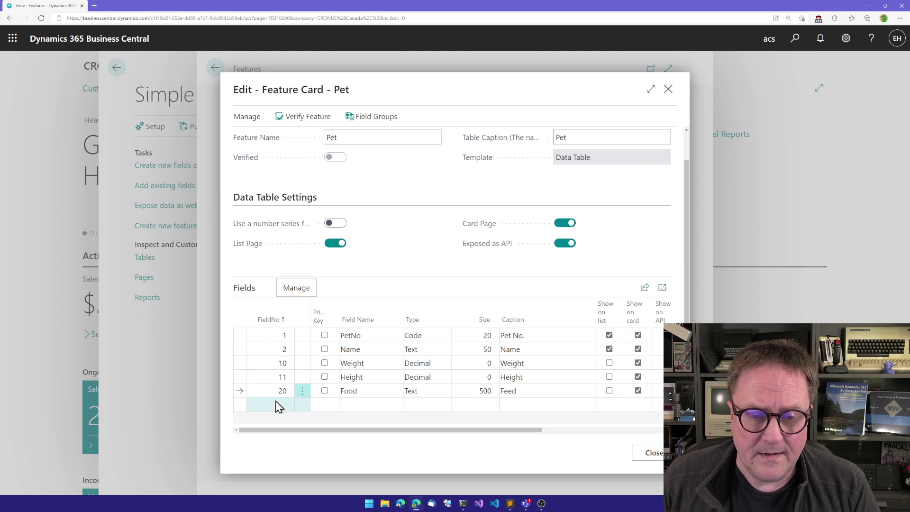
pyautogui.press('Tab')
pyautogui.write('FPD')
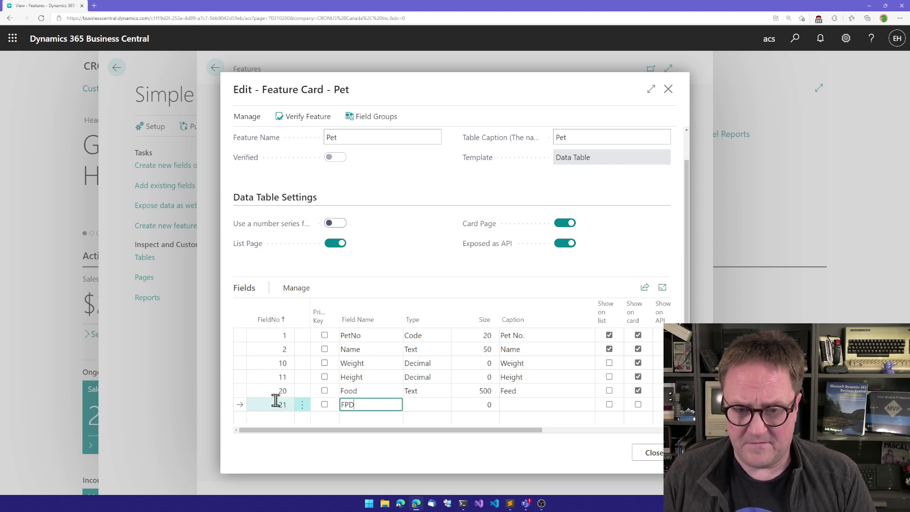
pyautogui.press('Tab')
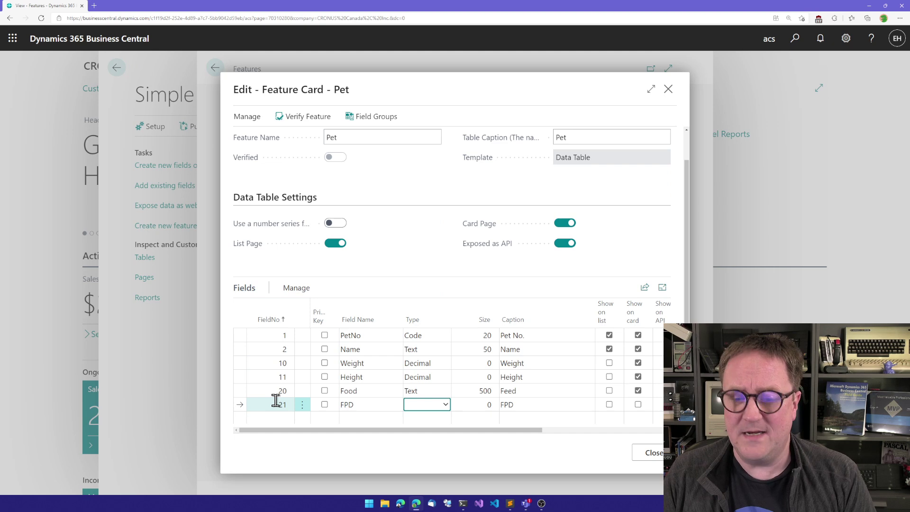
pyautogui.press('i')
pyautogui.press('Tab')
pyautogui.press('Tab')
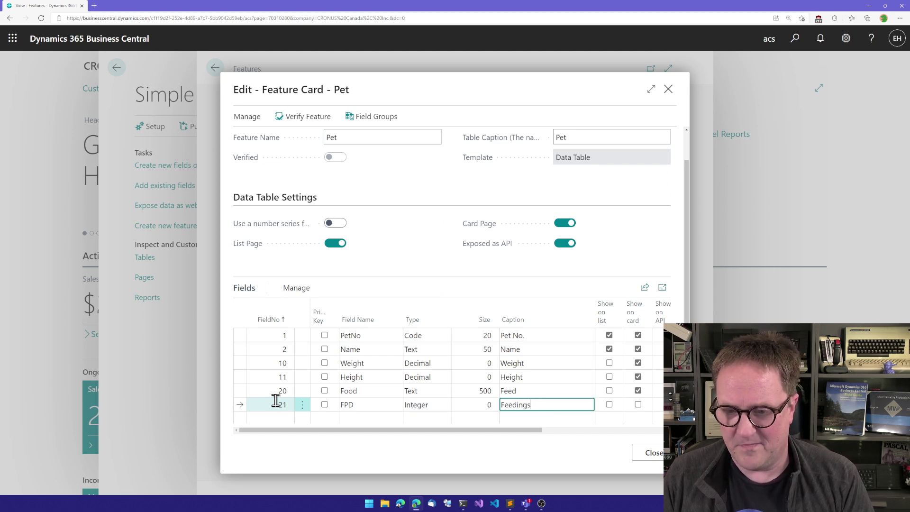
pyautogui.write('Feedings per day')
pyautogui.press('Tab')
pyautogui.press('Tab')
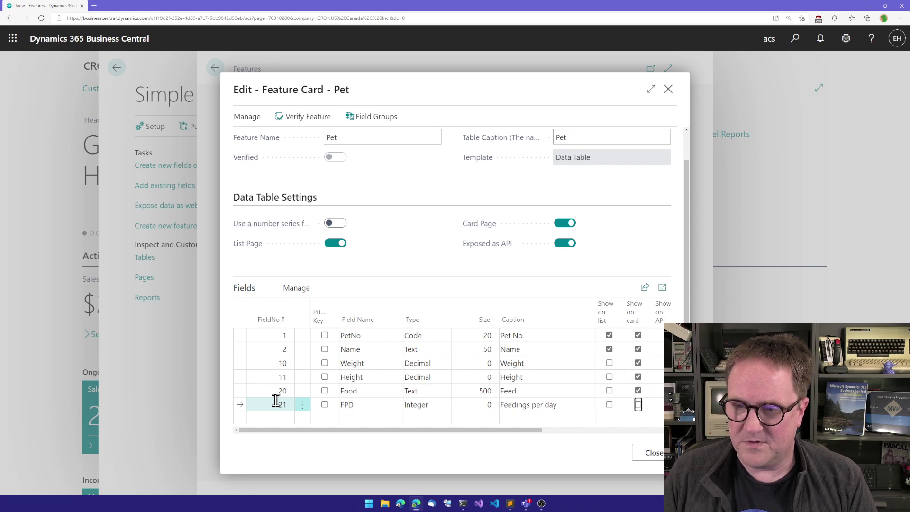
pyautogui.press('Tab')
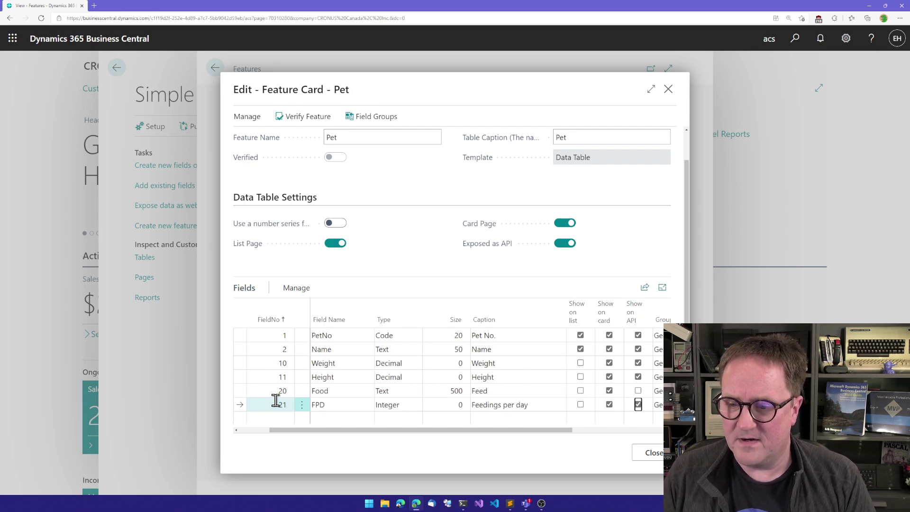
# Add field 22 LastVetVisit as a Date field shown on the list
pyautogui.press('Return')
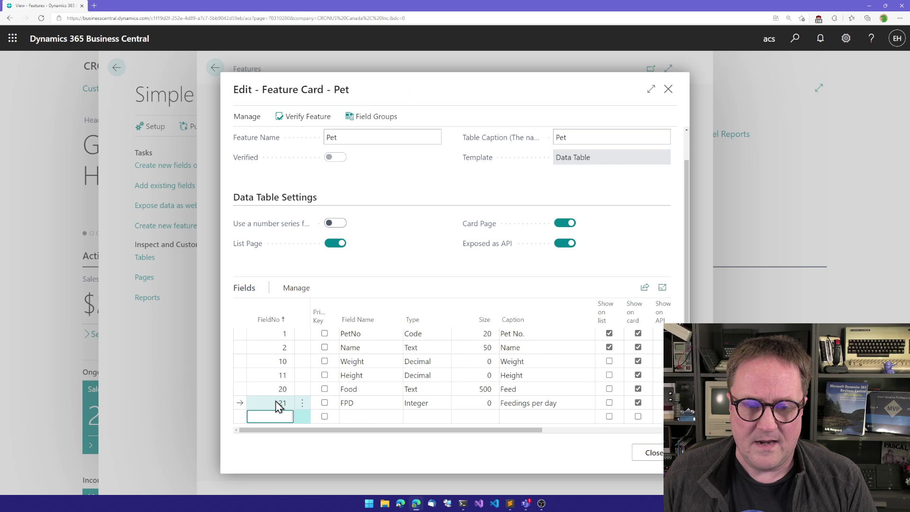
pyautogui.press('Tab')
pyautogui.press('Tab')
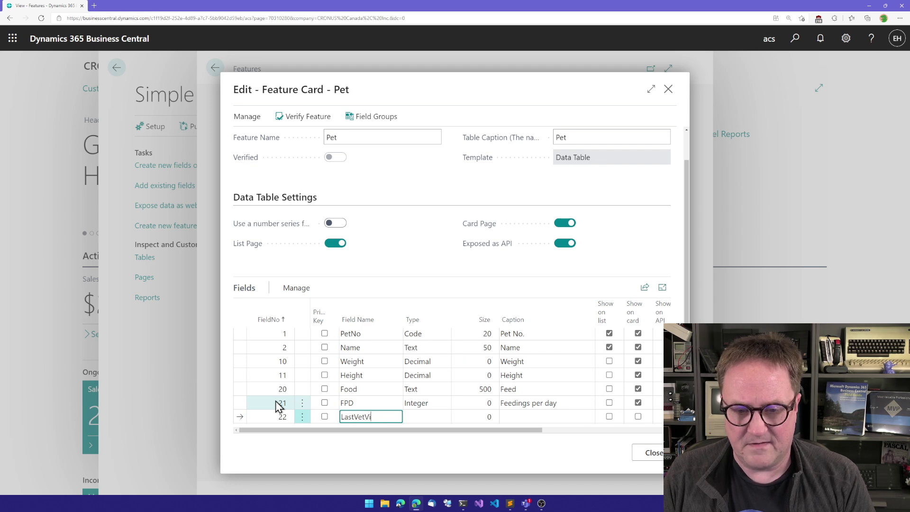
pyautogui.press('Tab')
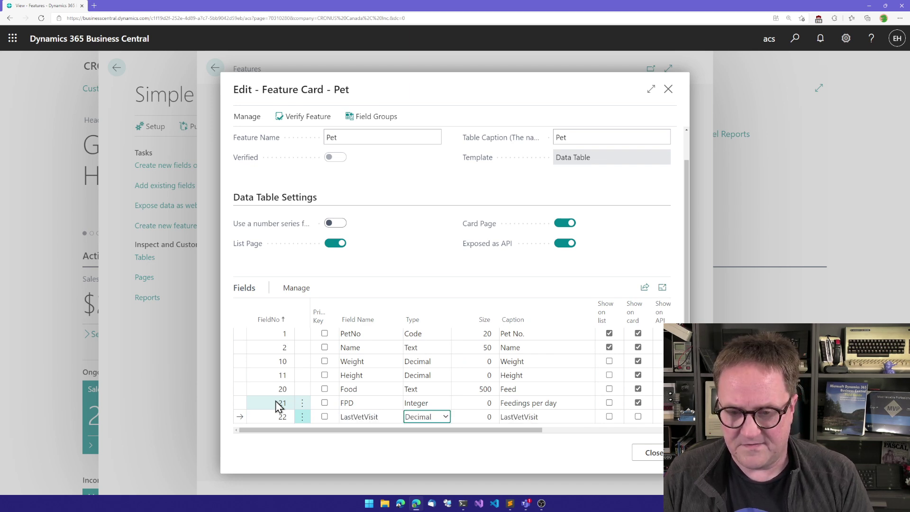
pyautogui.press('Tab')
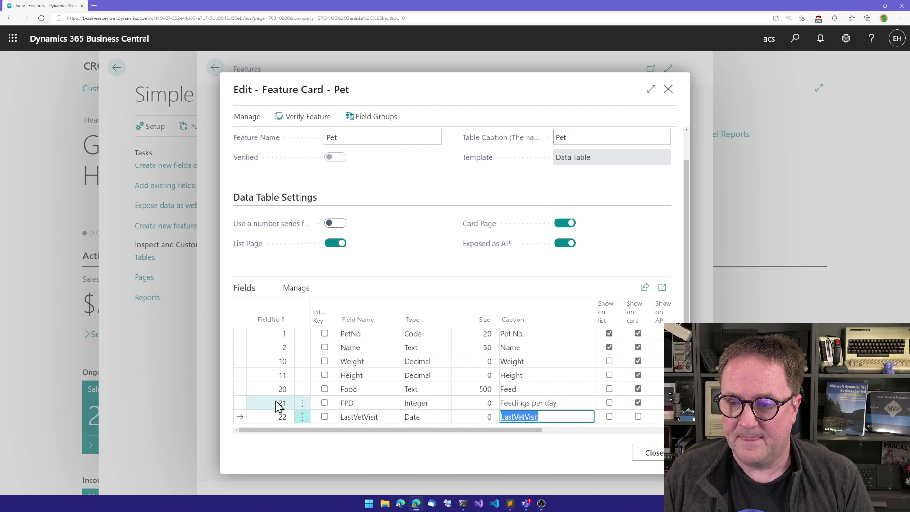
pyautogui.press('Tab')
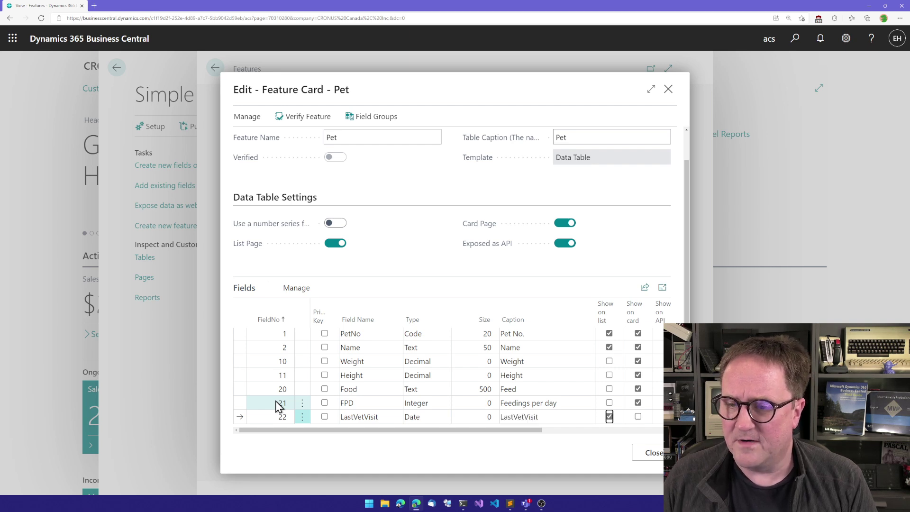
pyautogui.press('Tab')
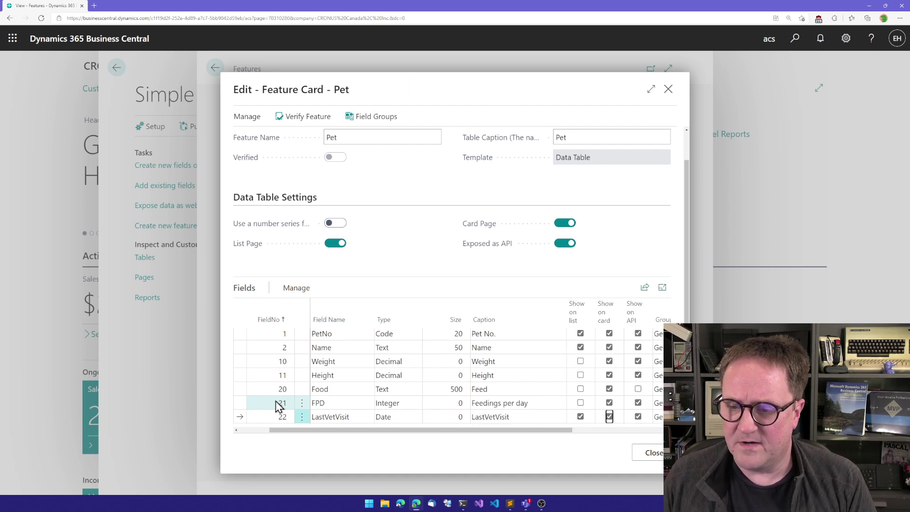
# Add field 23 named Vet as a Text field
pyautogui.press('Tab')
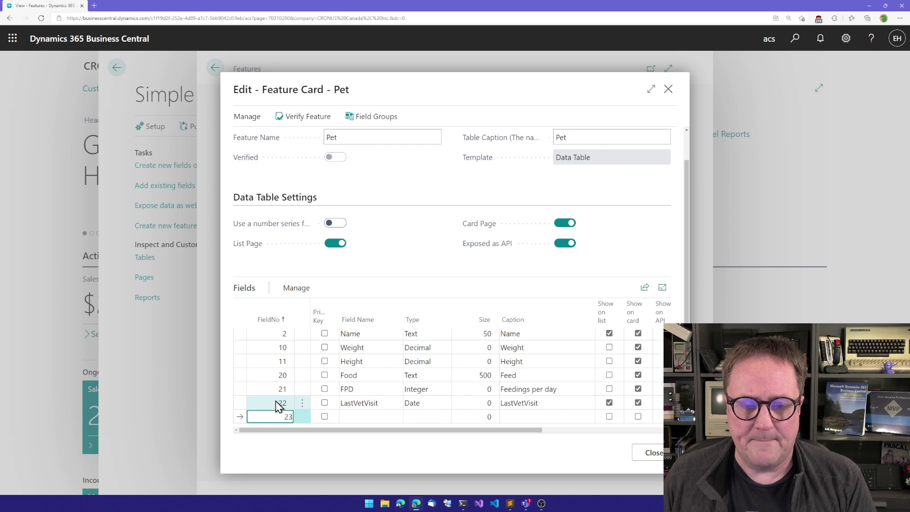
pyautogui.press('Tab')
pyautogui.press('Tab')
pyautogui.write('Vet')
pyautogui.press('Tab')
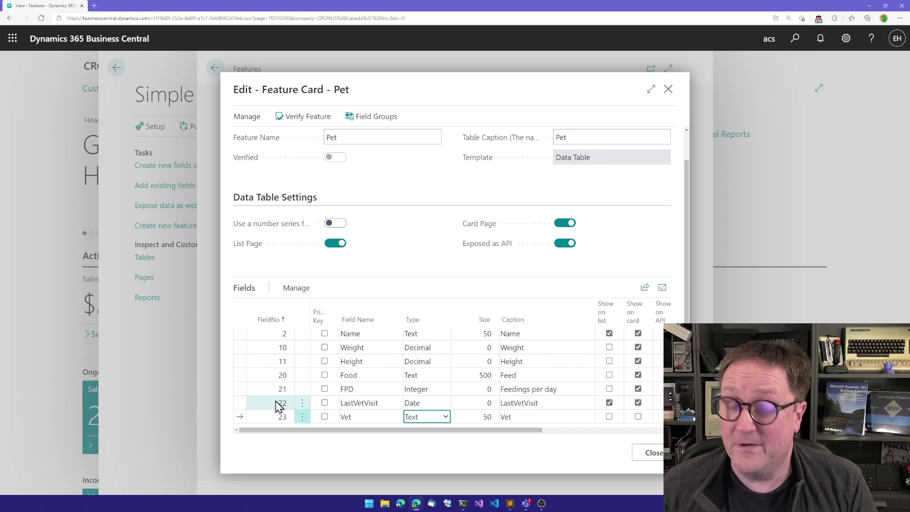
# Change Vet to a Lookup field and set its lookup table to Vendor in Field Settings
pyautogui.click(428, 418)
pyautogui.click(423, 403)
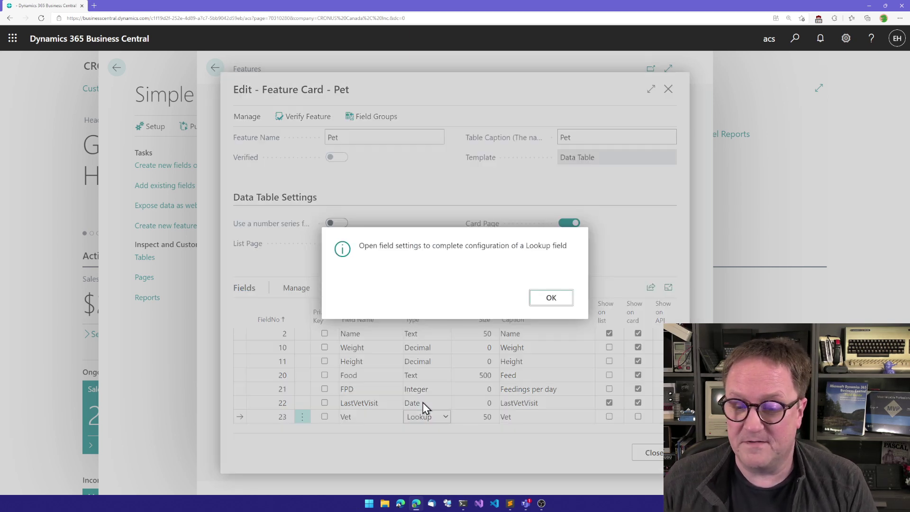
pyautogui.click(558, 298)
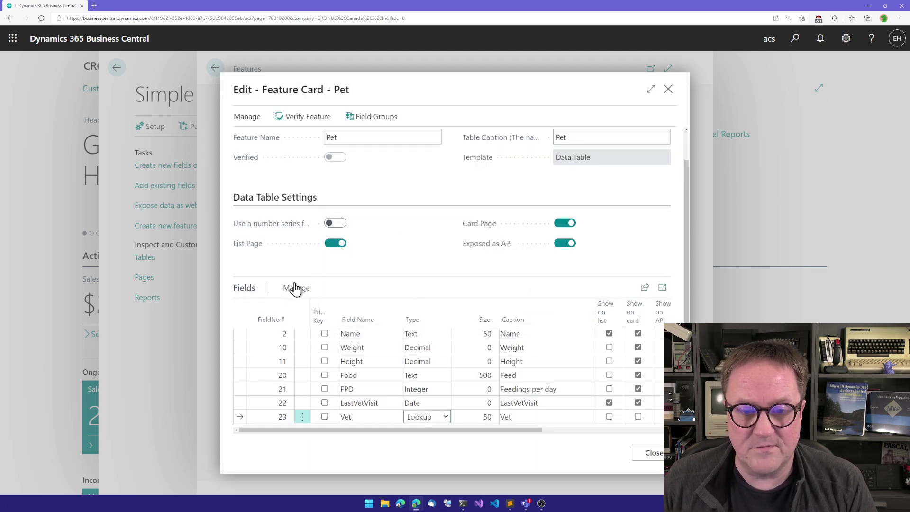
pyautogui.click(295, 288)
pyautogui.click(389, 314)
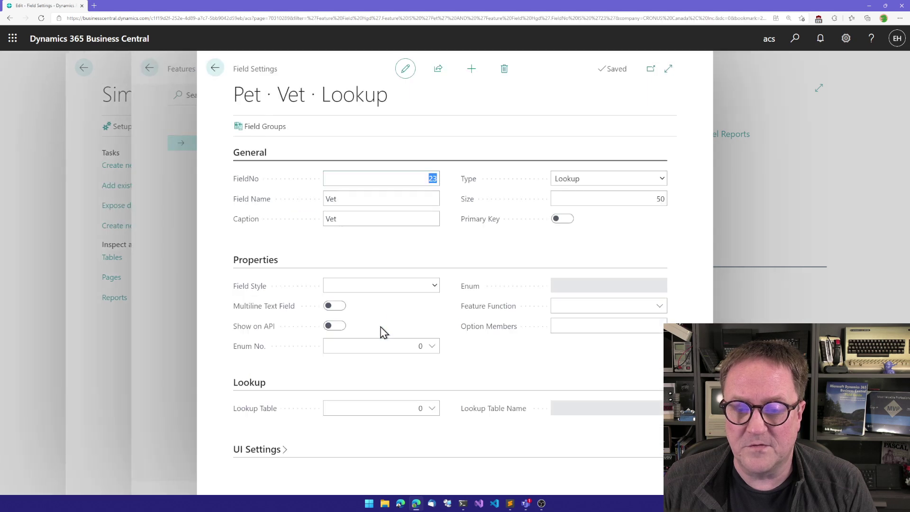
pyautogui.click(417, 407)
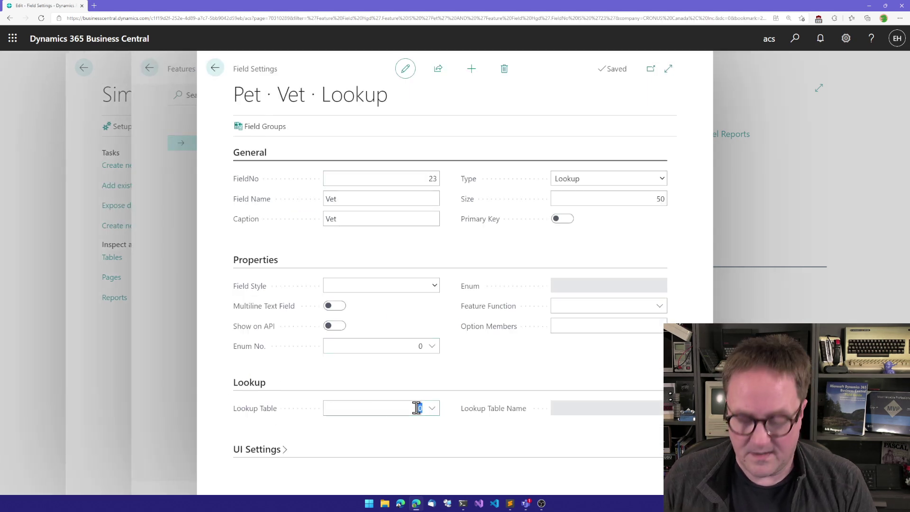
pyautogui.write('vendor')
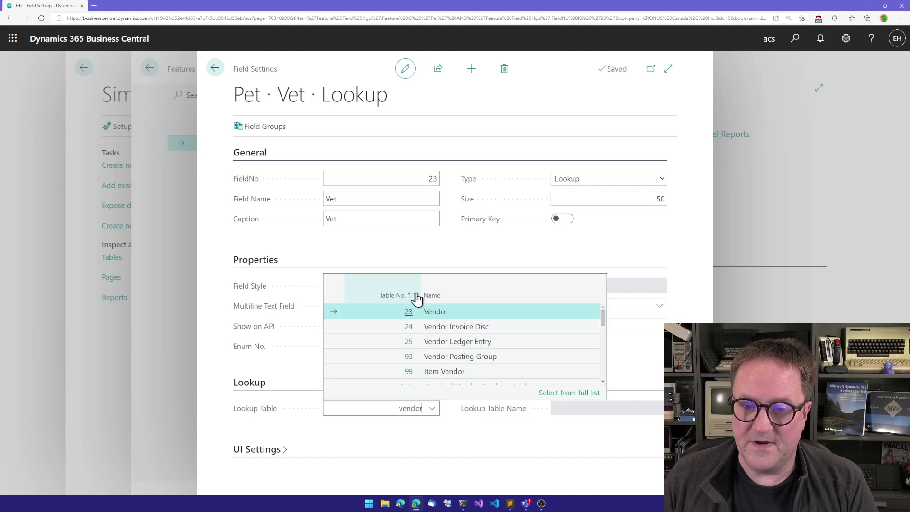
pyautogui.click(428, 311)
pyautogui.press('Tab')
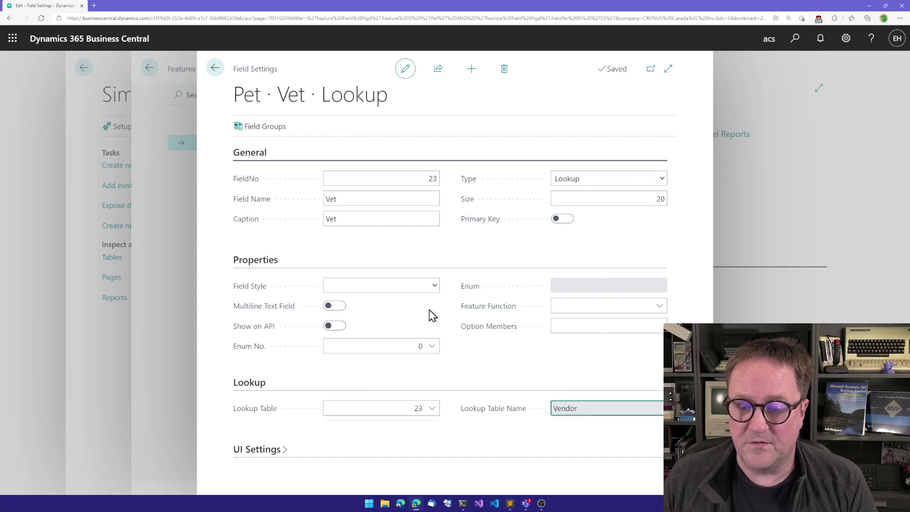
pyautogui.press('Escape')
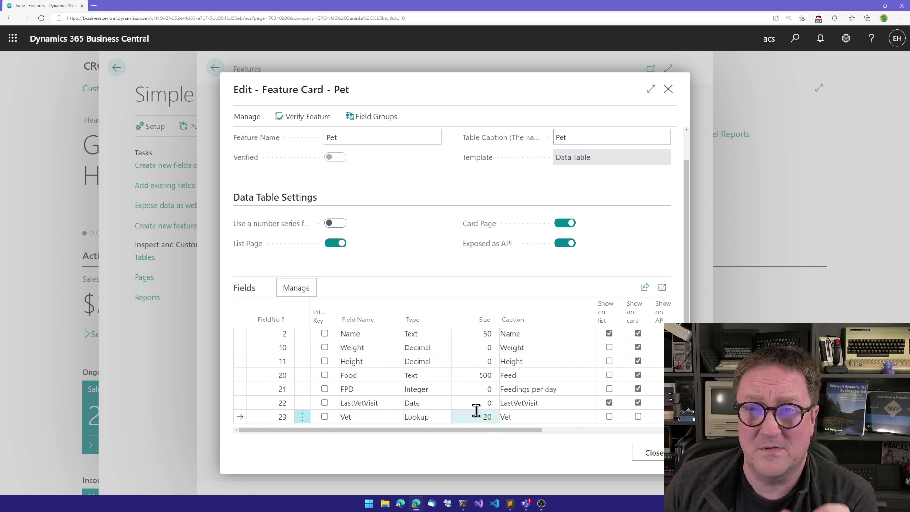
# Show the Vet field on the card page and in the API
pyautogui.press('Tab')
pyautogui.press('Tab')
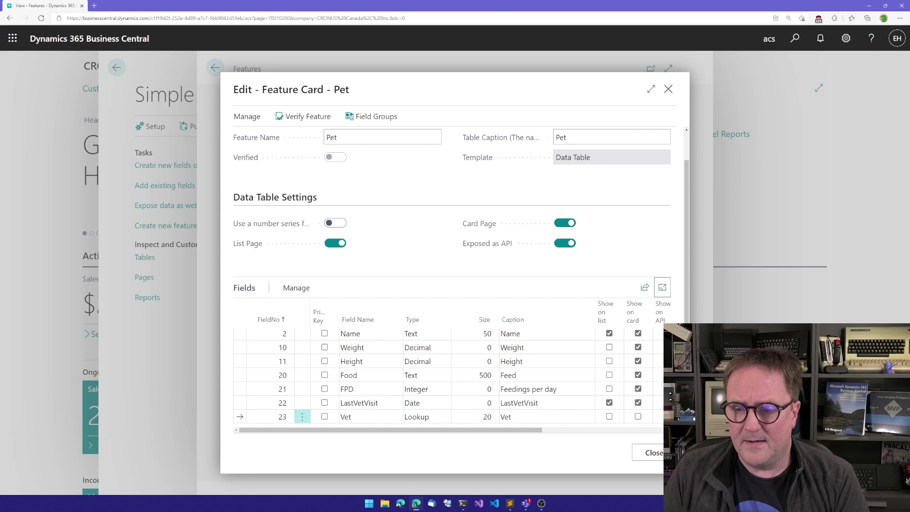
pyautogui.click(639, 416)
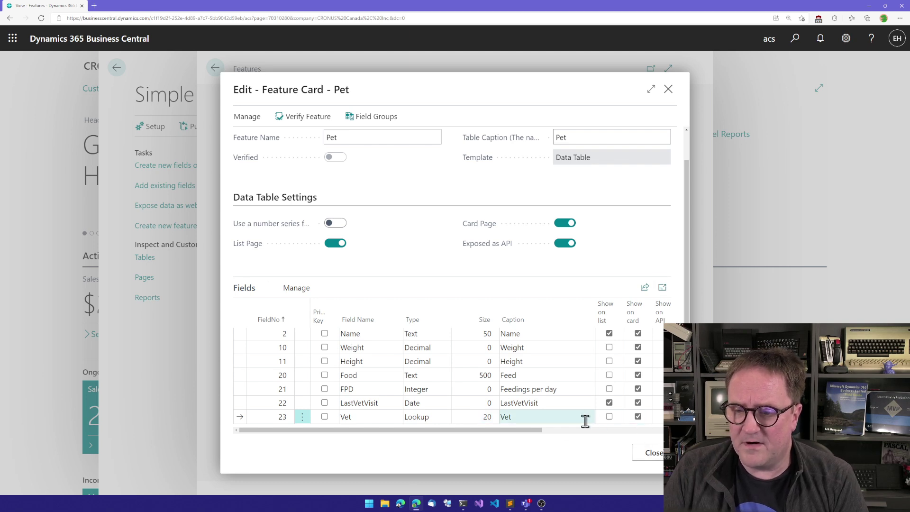
pyautogui.click(566, 430)
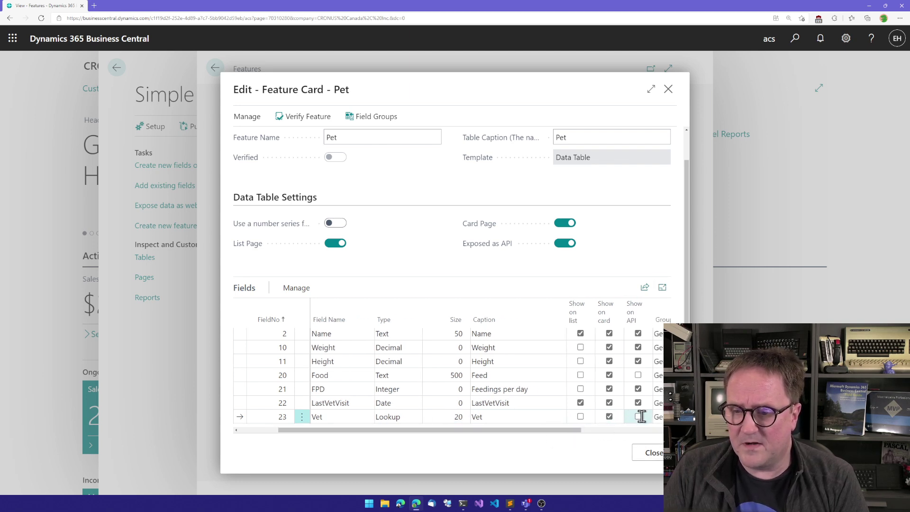
pyautogui.click(638, 417)
# Decline updating related records and delete the blank row added below Vet
pyautogui.press('Down')
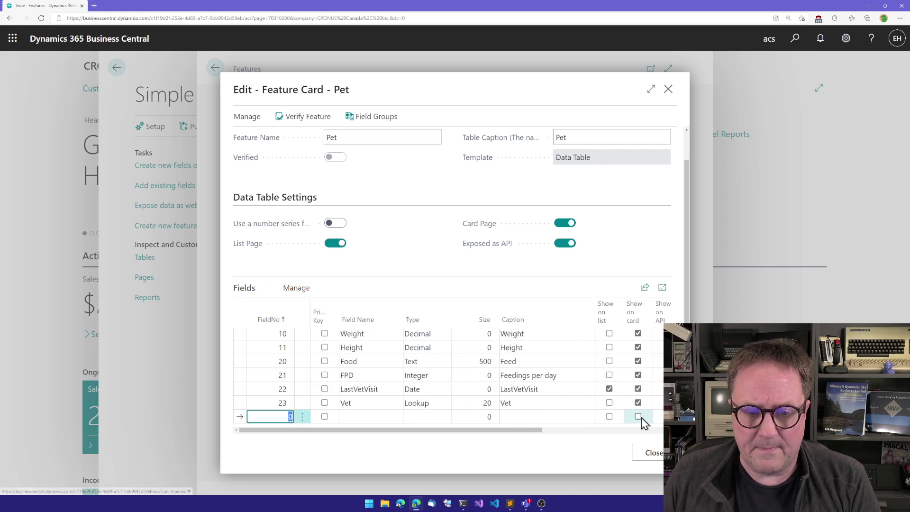
pyautogui.write('24')
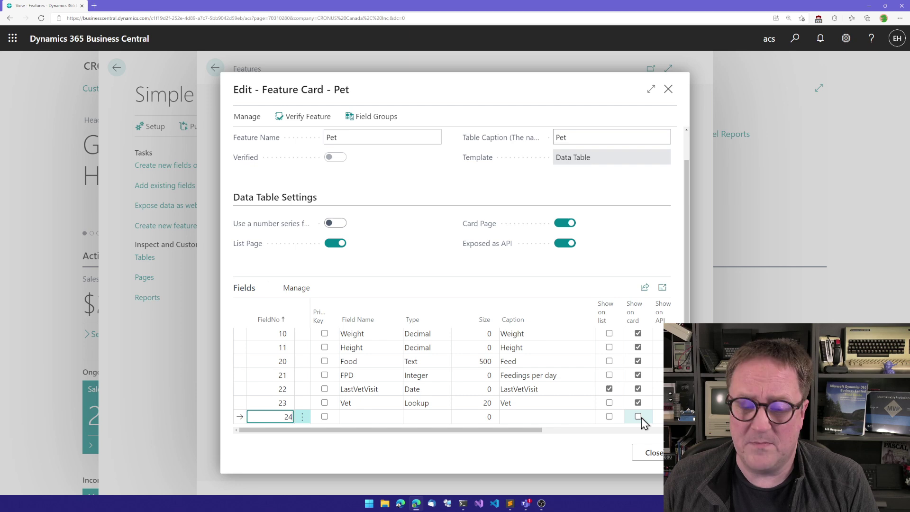
pyautogui.click(641, 417)
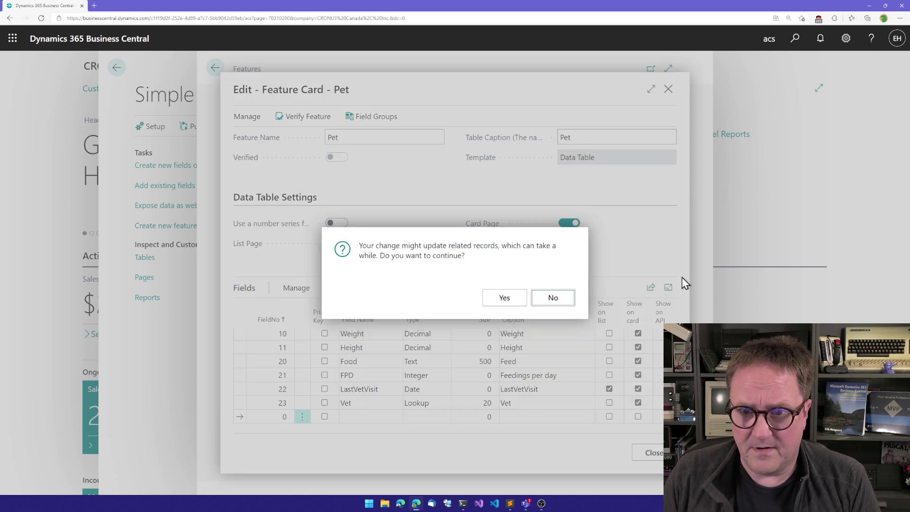
pyautogui.click(552, 298)
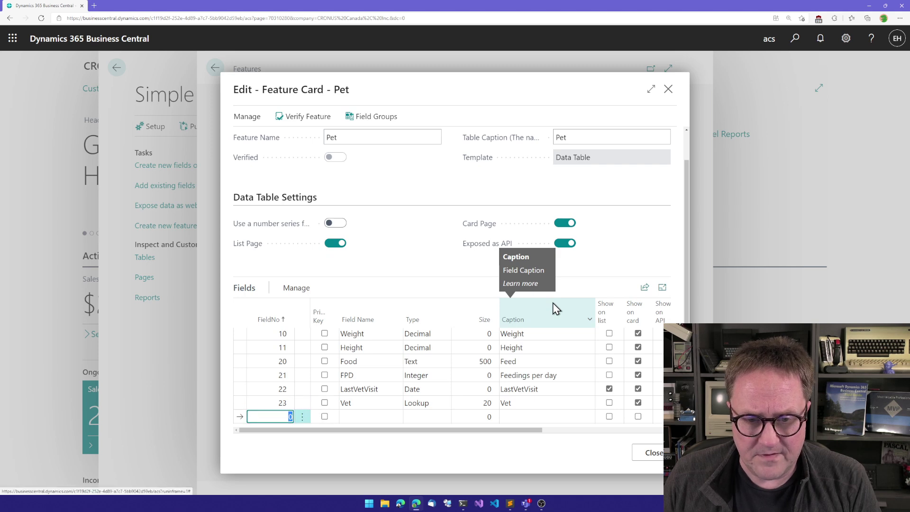
pyautogui.click(302, 417)
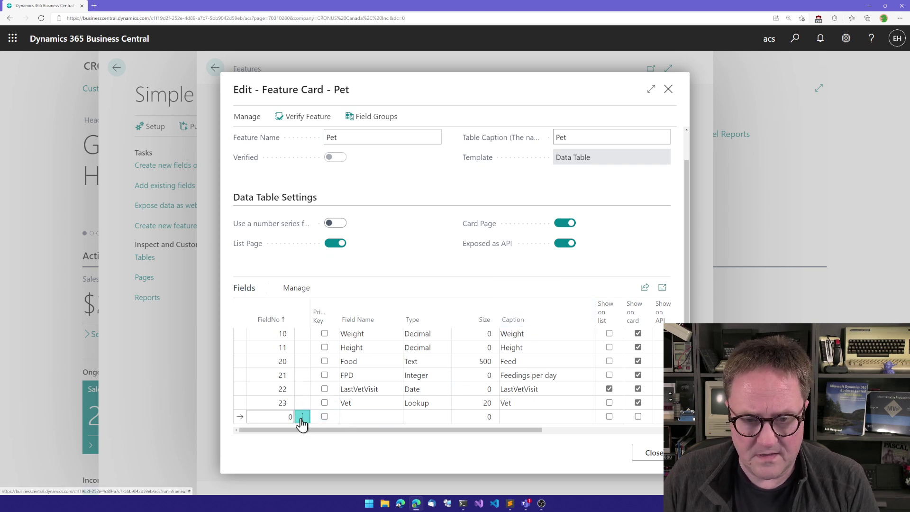
pyautogui.click(289, 382)
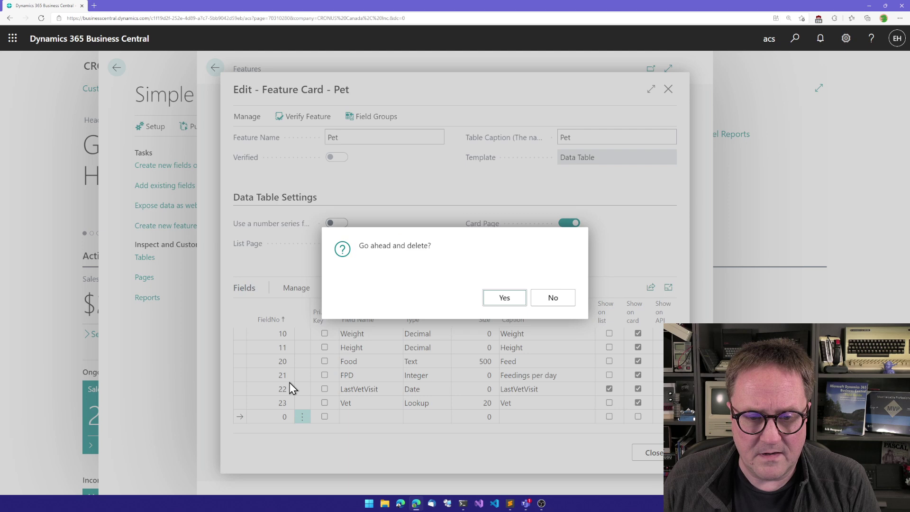
pyautogui.press('Return')
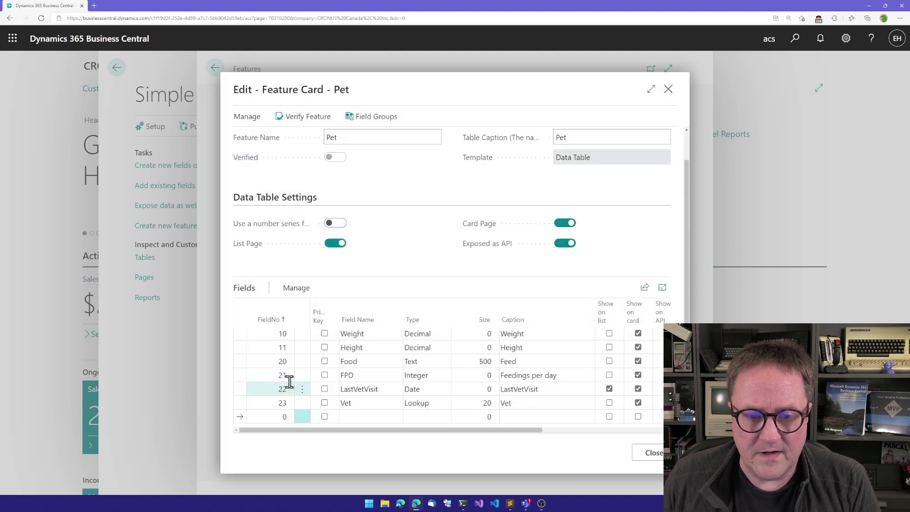
# Add field 24 VetName as a Text field of size 50
pyautogui.click(279, 416)
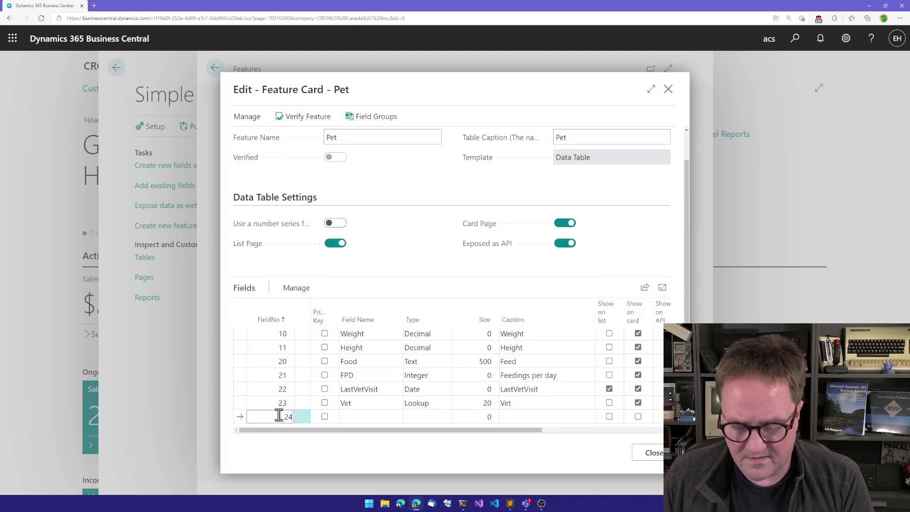
pyautogui.write('24')
pyautogui.press('Tab')
pyautogui.write('VetName')
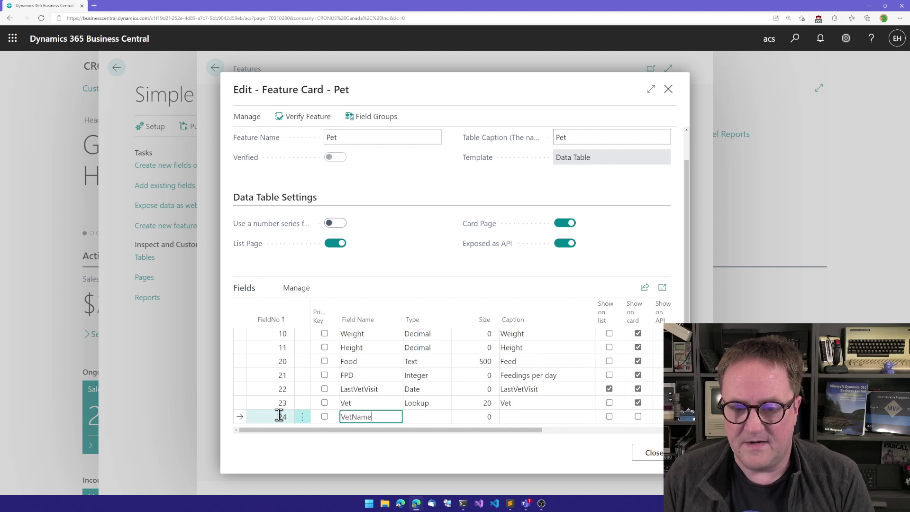
pyautogui.press('Tab')
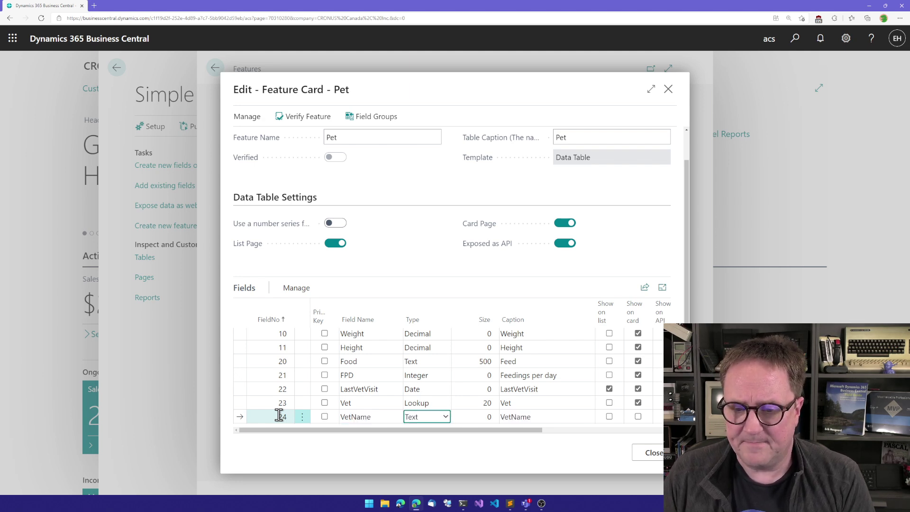
pyautogui.press('Tab')
pyautogui.write('50')
pyautogui.press('Tab')
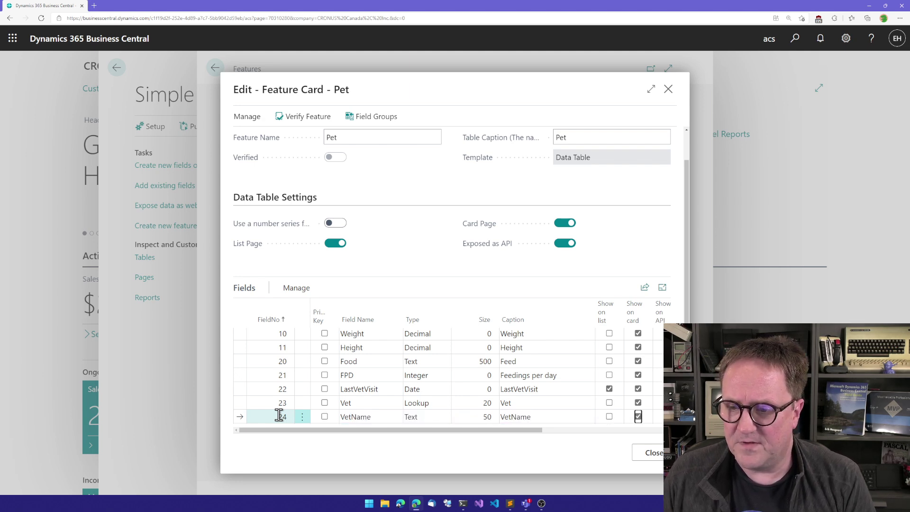
pyautogui.hotkey('shift', 'Tab')
pyautogui.hotkey('shift', 'Tab')
pyautogui.hotkey('shift', 'Tab')
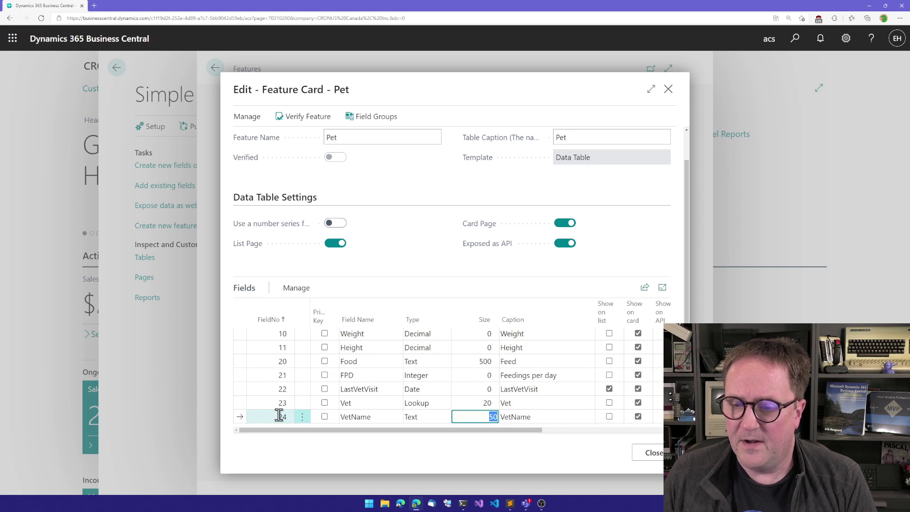
pyautogui.hotkey('shift', 'Tab')
pyautogui.press('Up')
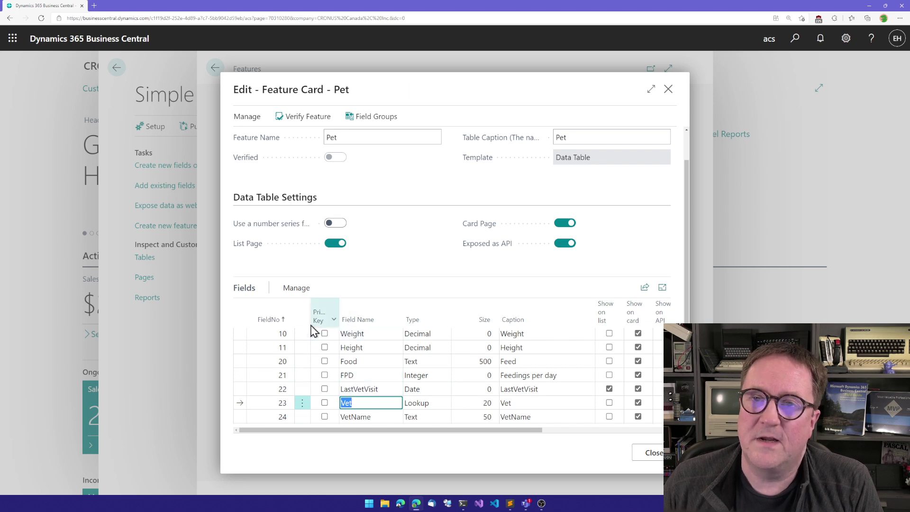
# Add a Vet lookup field transfer copying Vendor field 2 Name into Pet field 24 VetName
pyautogui.click(303, 290)
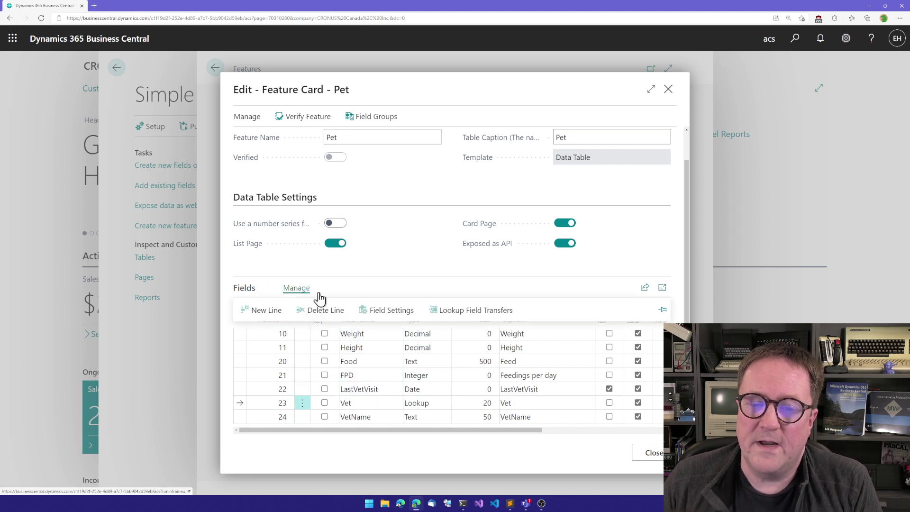
pyautogui.click(464, 311)
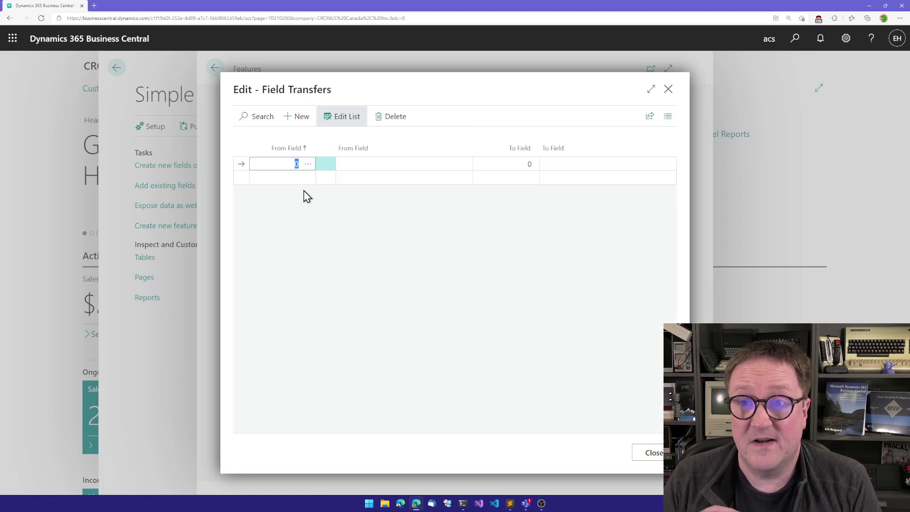
pyautogui.click(307, 163)
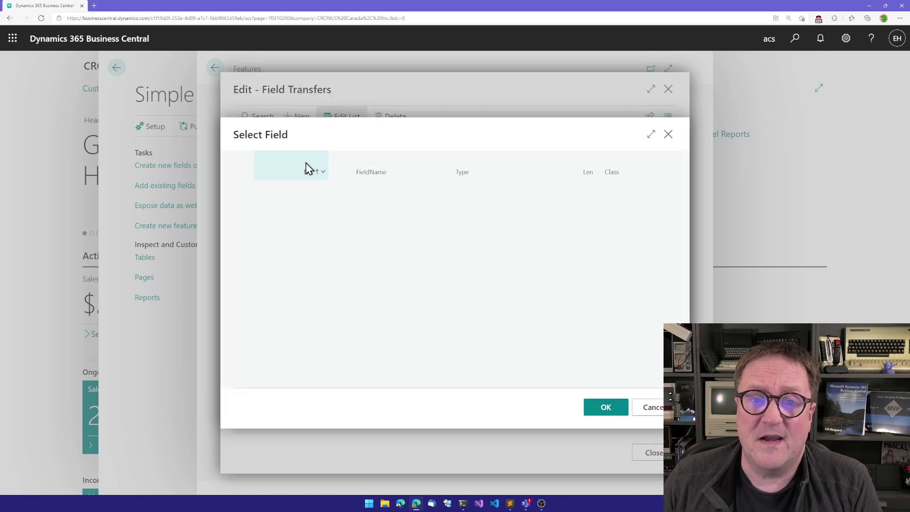
pyautogui.click(306, 163)
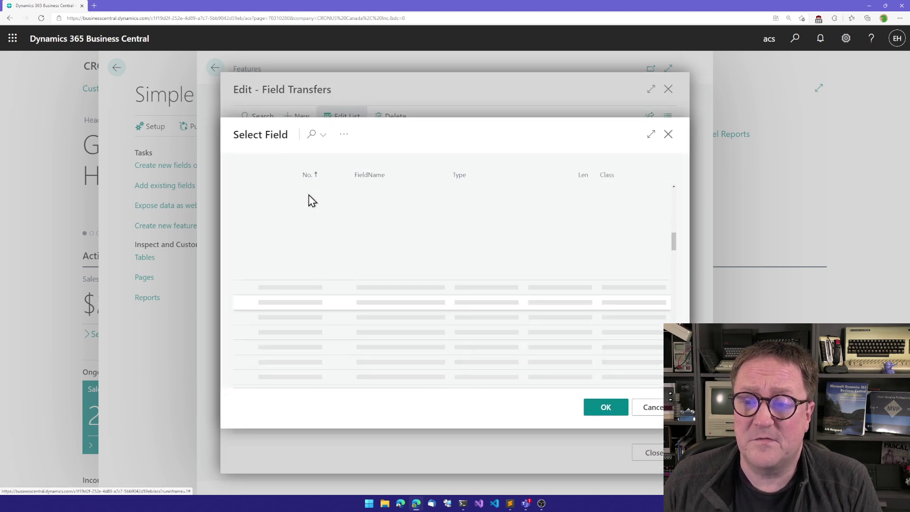
pyautogui.click(297, 209)
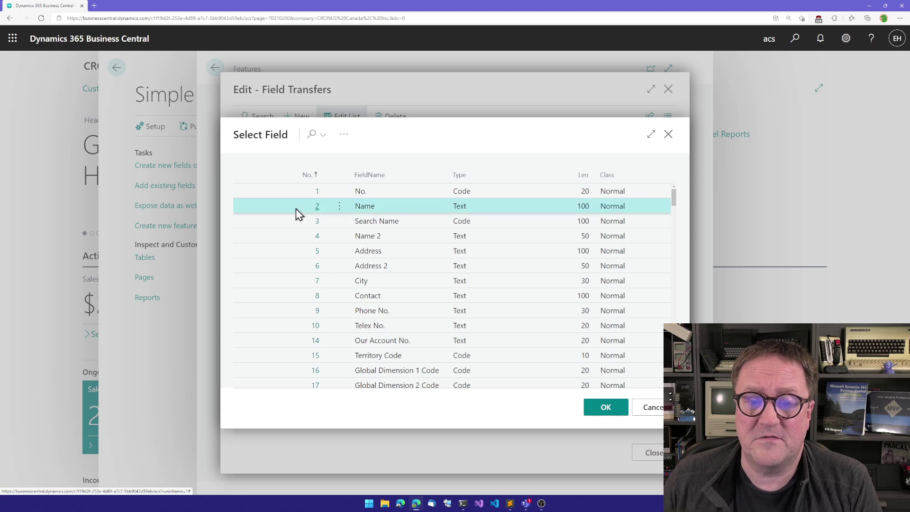
pyautogui.doubleClick(296, 208)
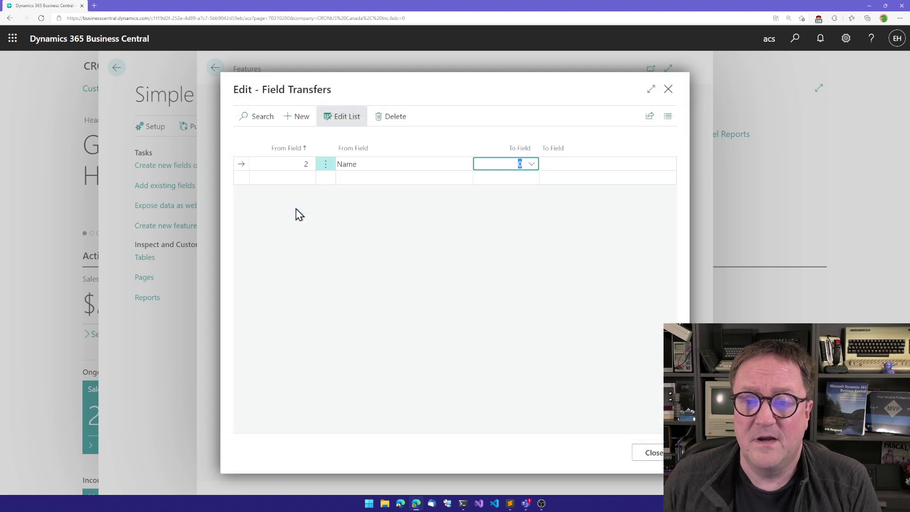
pyautogui.click(531, 164)
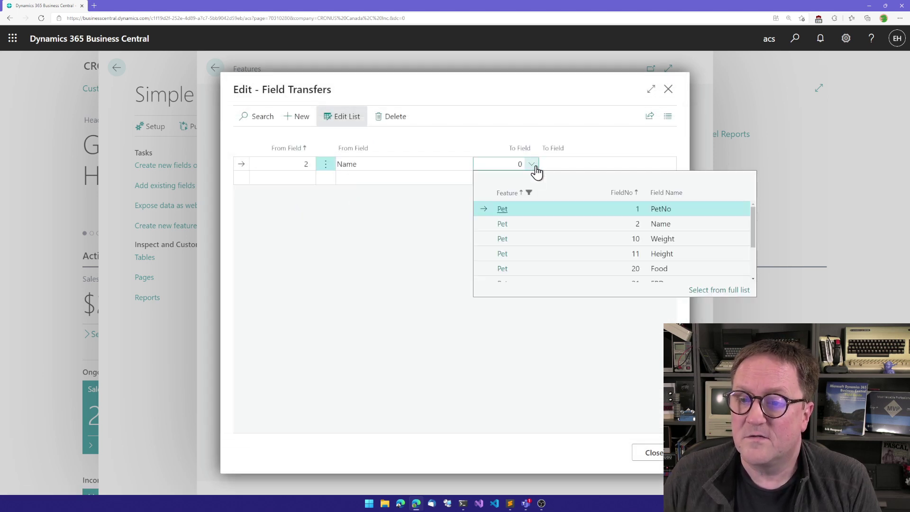
pyautogui.scroll(-2, 529, 264)
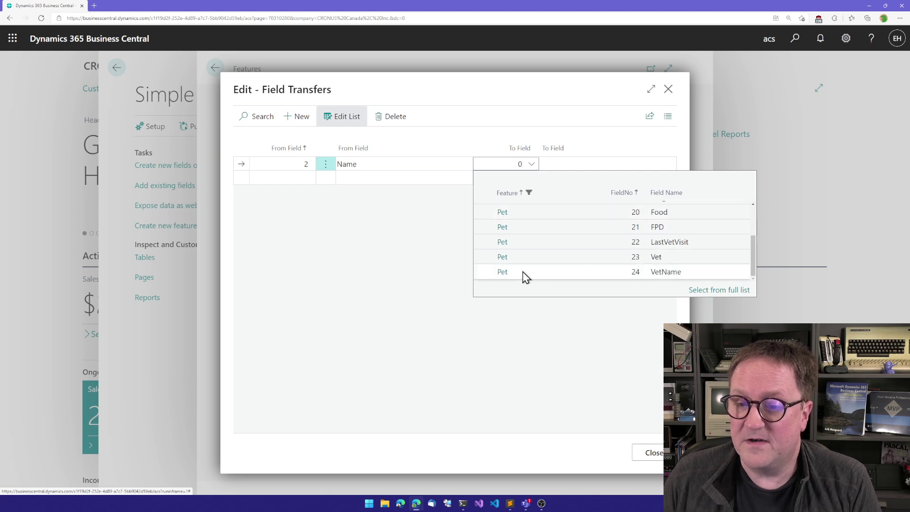
pyautogui.click(525, 272)
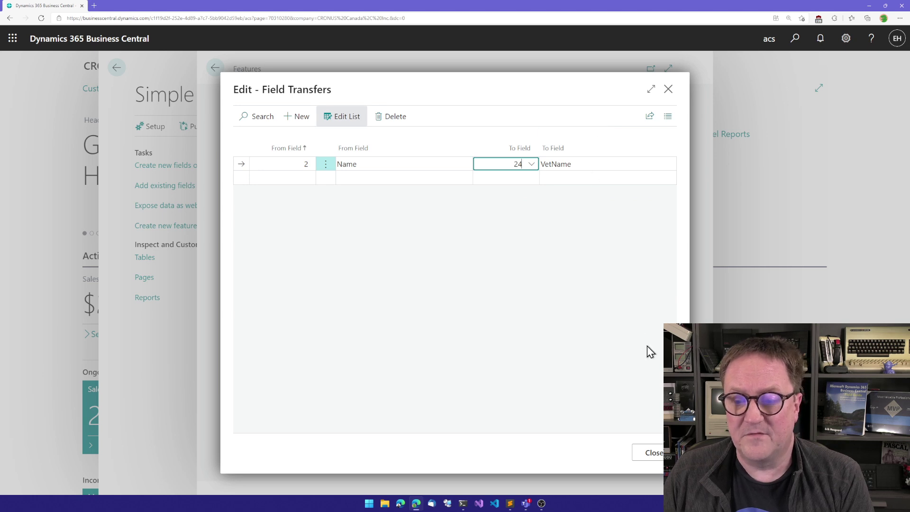
# Close the field transfer setup and bring the Fields grid's Grouping columns into view
pyautogui.click(656, 453)
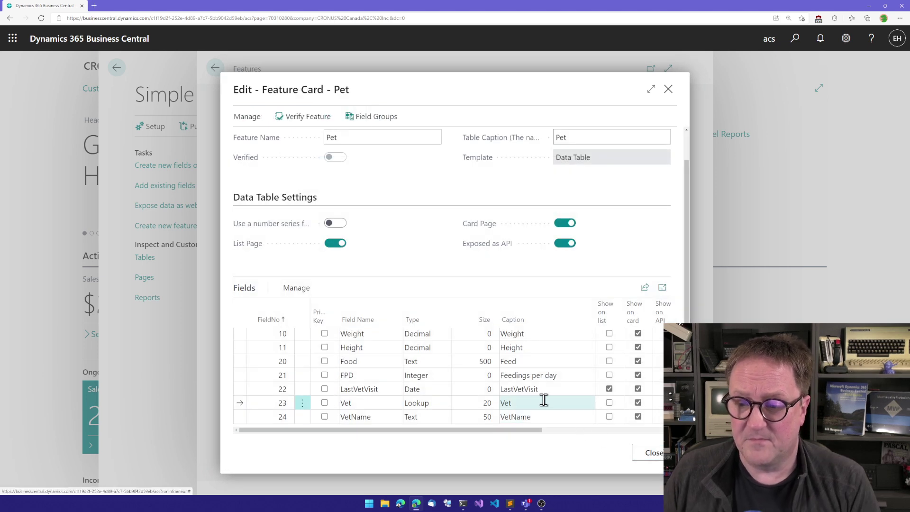
pyautogui.scroll(-1, 432, 396)
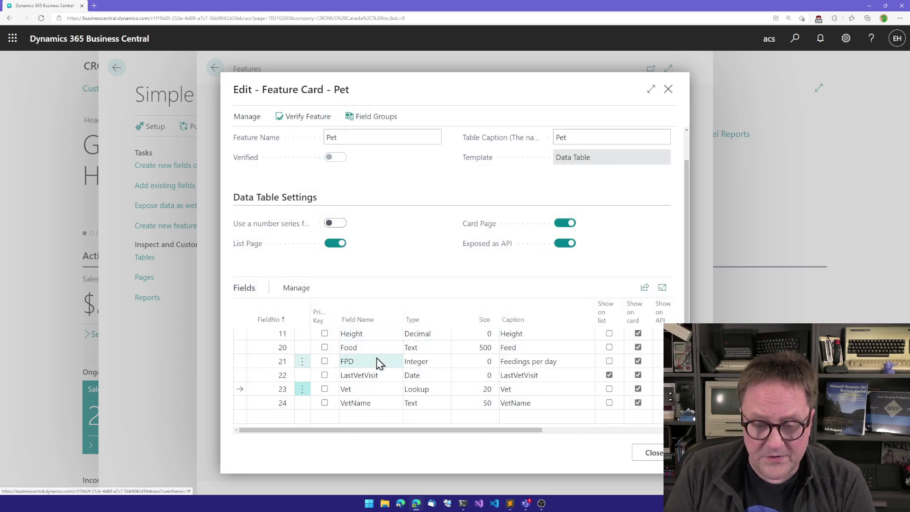
pyautogui.scroll(3, 378, 362)
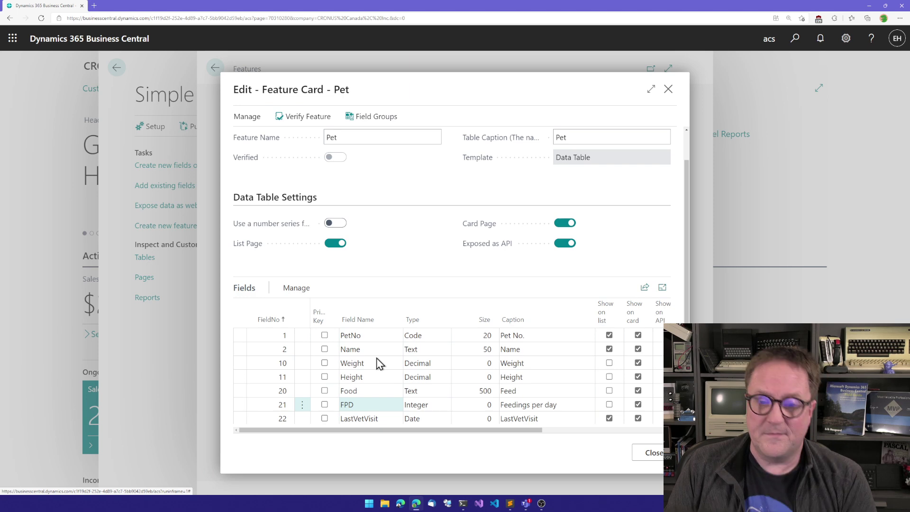
pyautogui.scroll(-3, 379, 363)
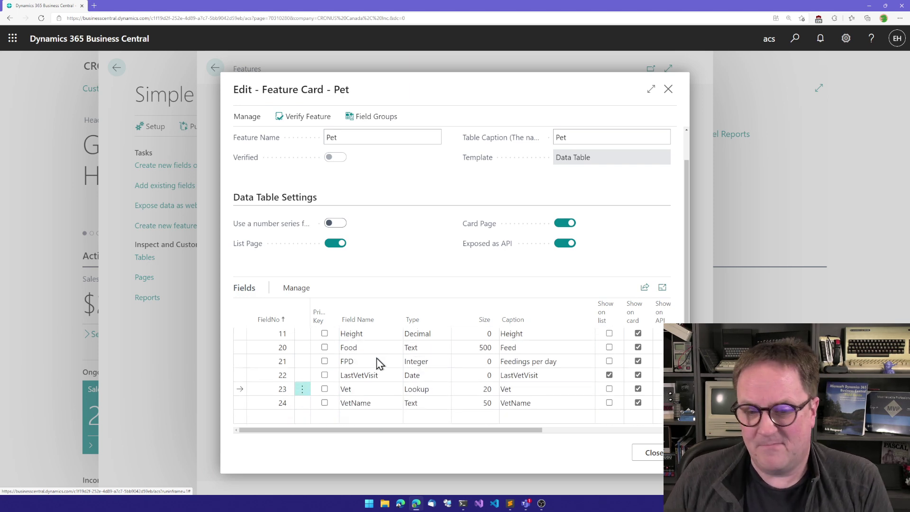
pyautogui.scroll(3, 379, 364)
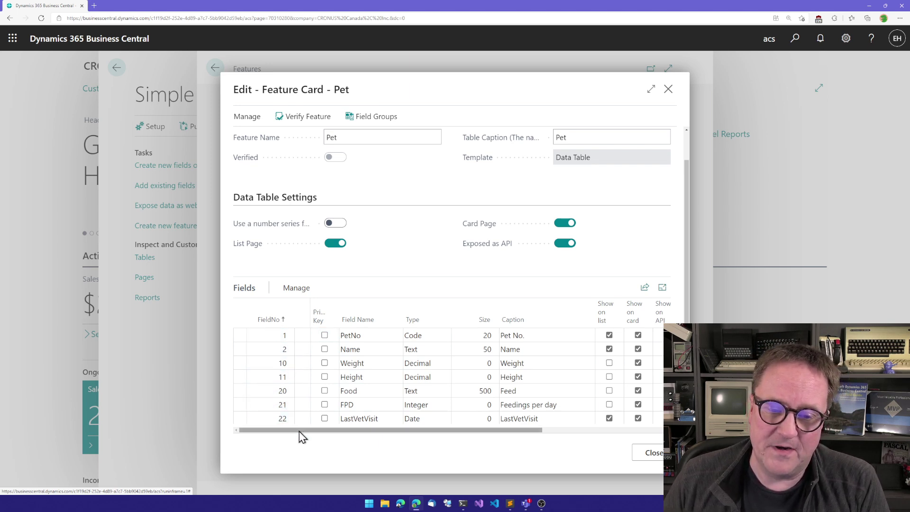
pyautogui.moveTo(300, 434); pyautogui.dragTo(479, 433)
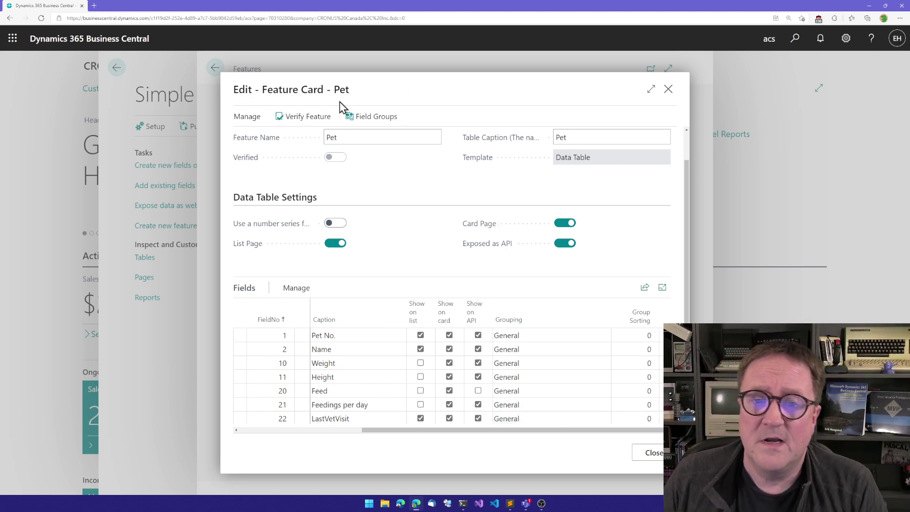
# Add field group 2 named Dimensions after the General group
pyautogui.click(367, 116)
pyautogui.press('Down')
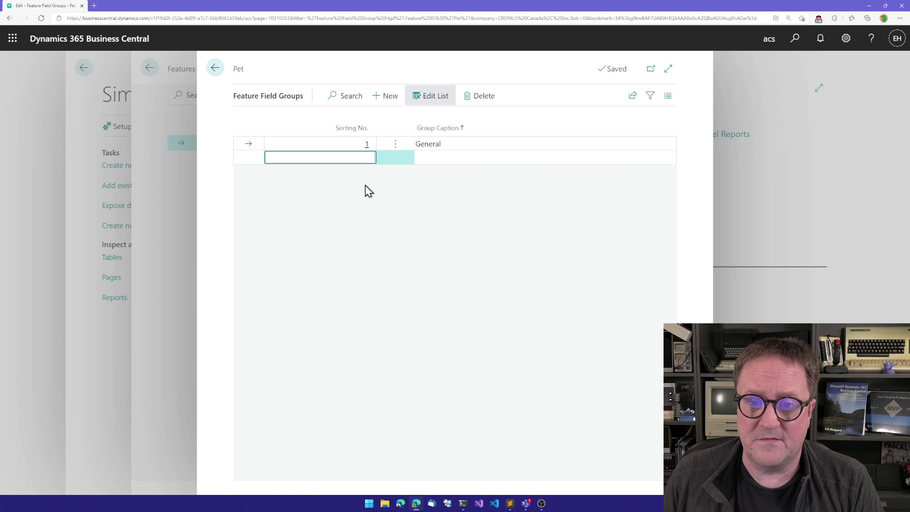
pyautogui.write('2')
pyautogui.press('Tab')
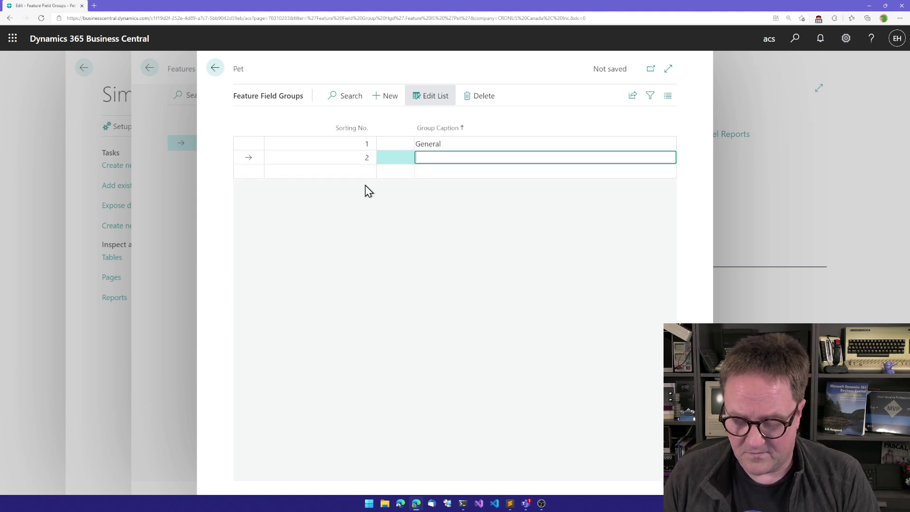
pyautogui.write('Dimensions')
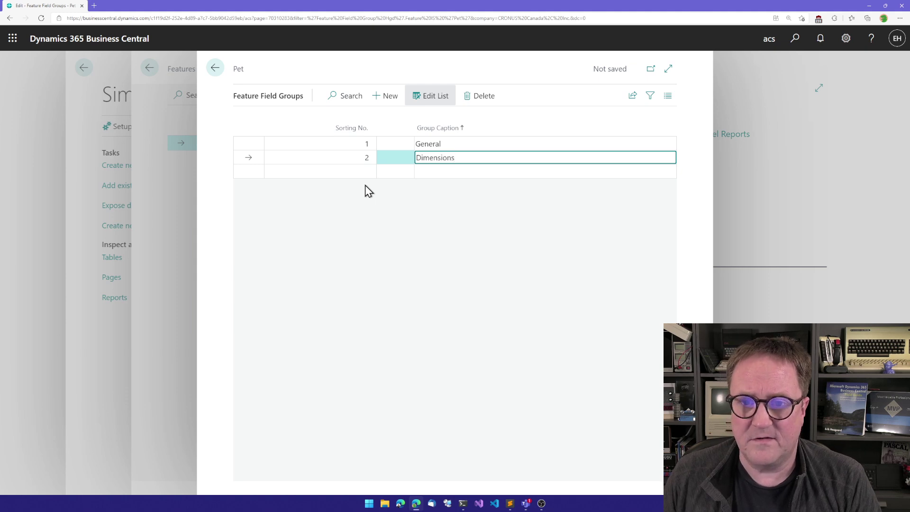
pyautogui.press('Tab')
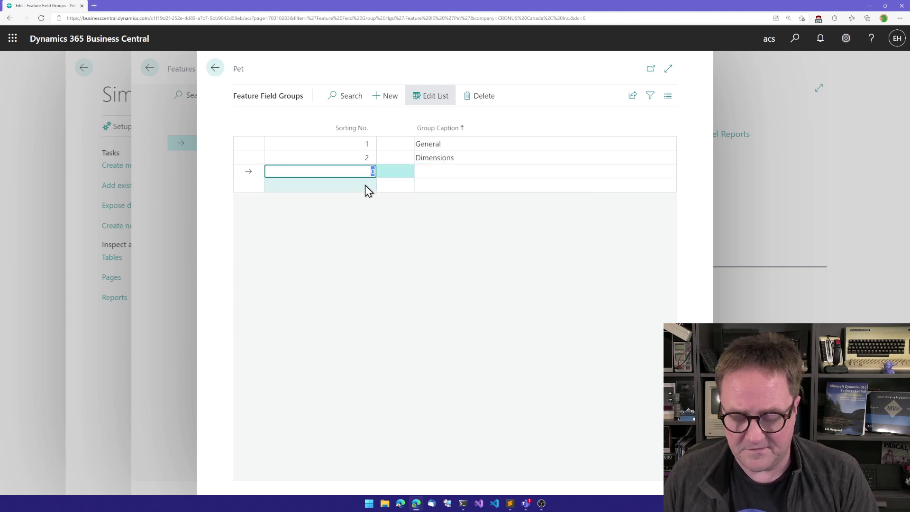
# Add field group 3 captioned 'Health' and confirm updating related records
pyautogui.write('3')
pyautogui.press('Tab')
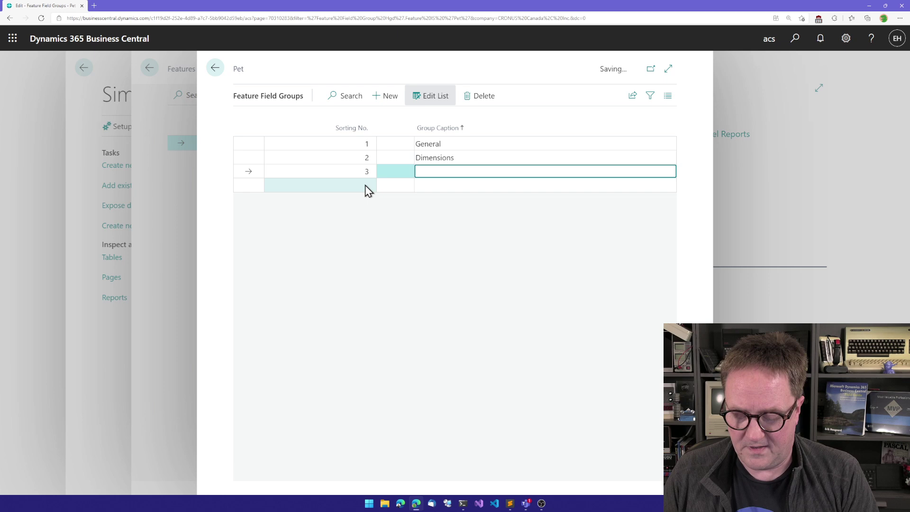
pyautogui.write('health')
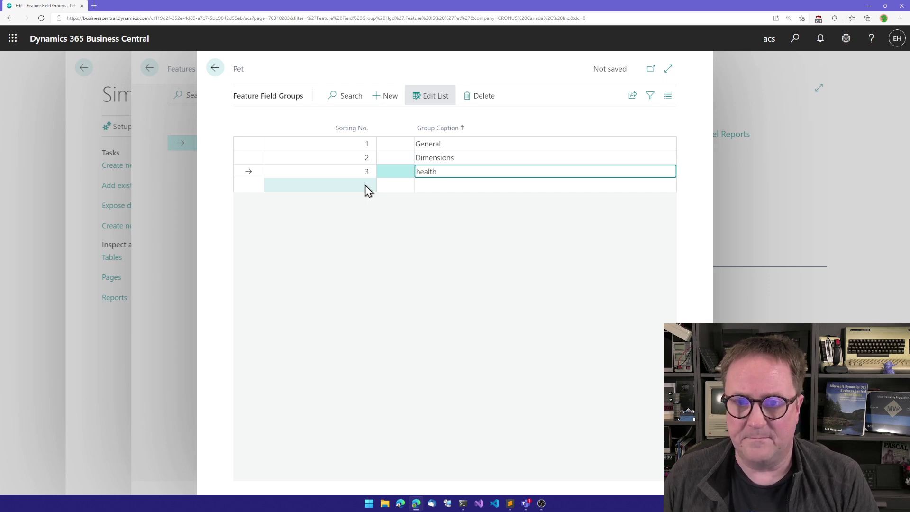
pyautogui.press('Up')
pyautogui.press('Down')
pyautogui.write('Hea')
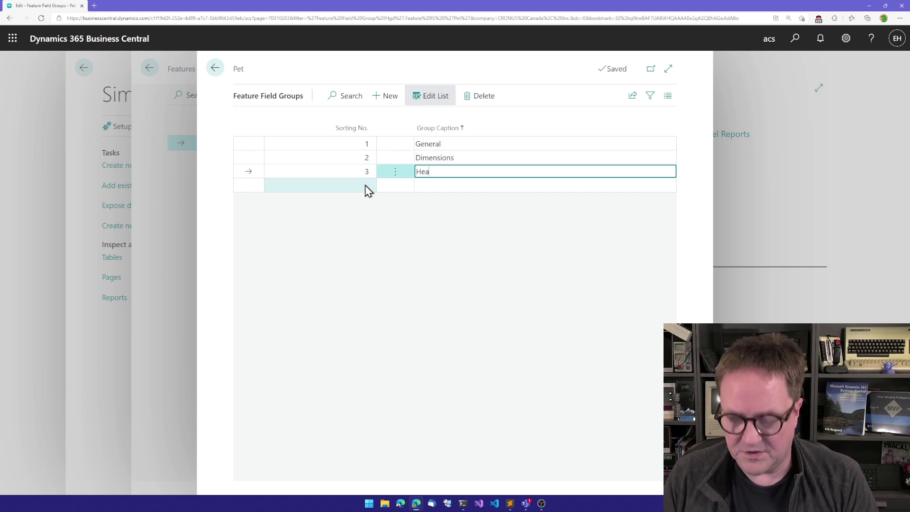
pyautogui.write('lth')
pyautogui.press('Up')
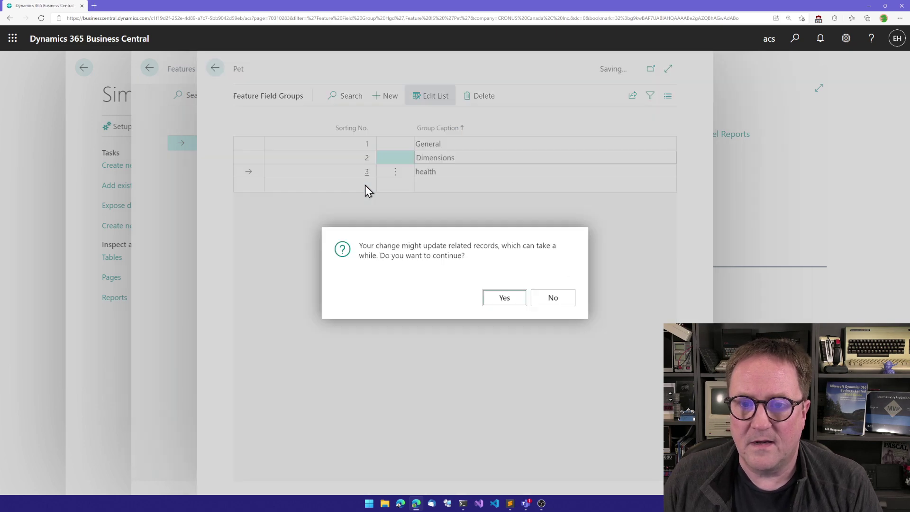
pyautogui.click(503, 297)
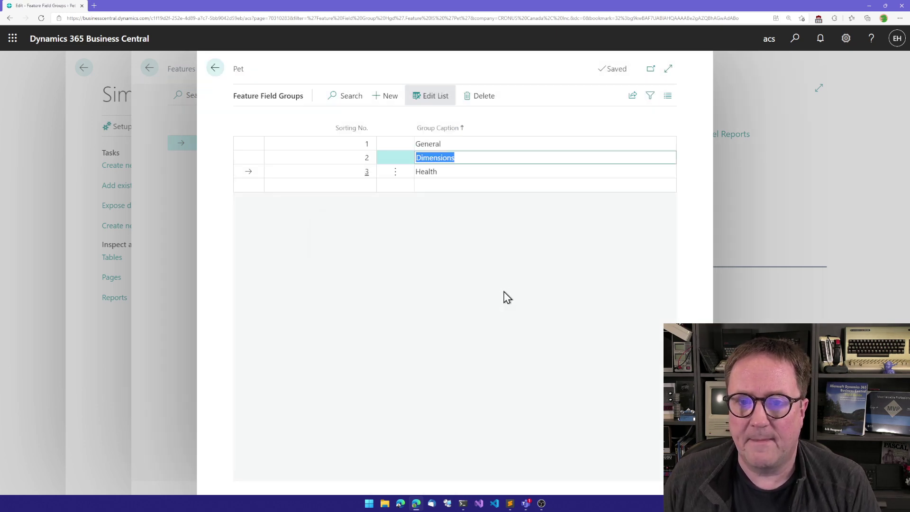
# Set the Weight and Height fields' grouping to Dimensions
pyautogui.press('Escape')
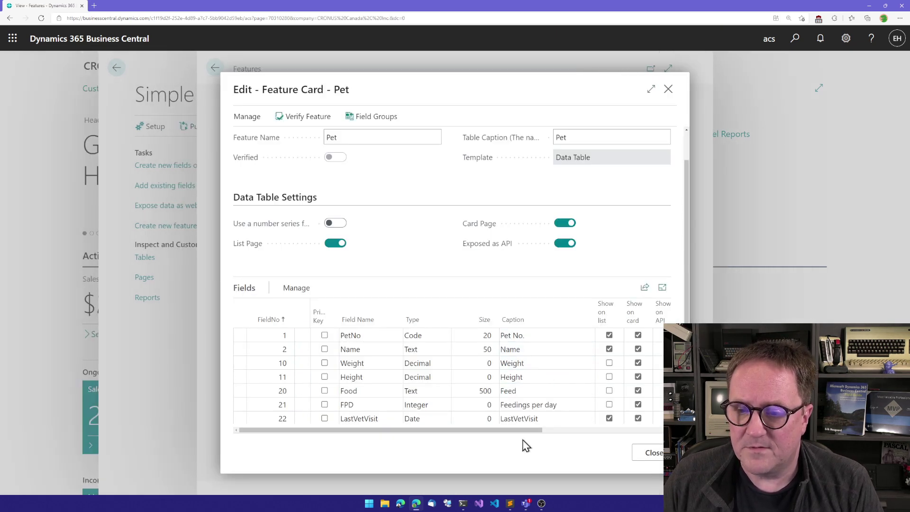
pyautogui.moveTo(491, 431); pyautogui.dragTo(636, 435)
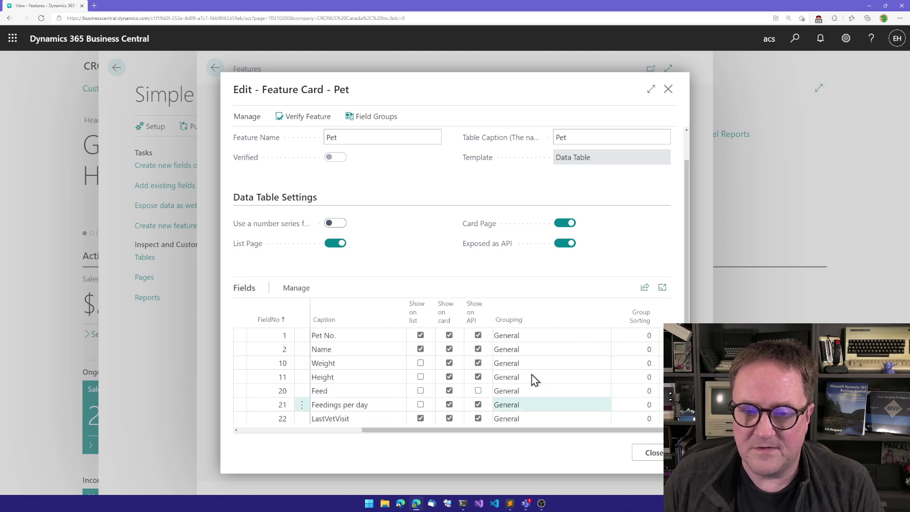
pyautogui.click(528, 335)
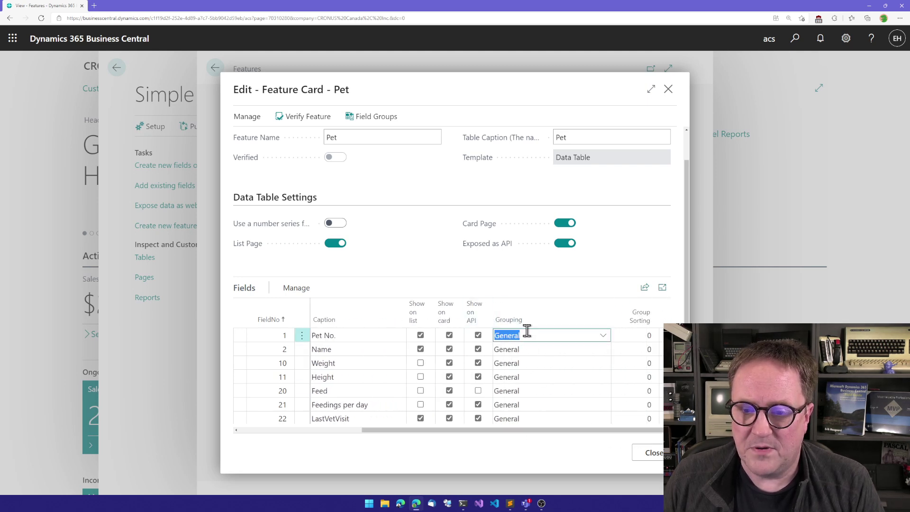
pyautogui.press('Down')
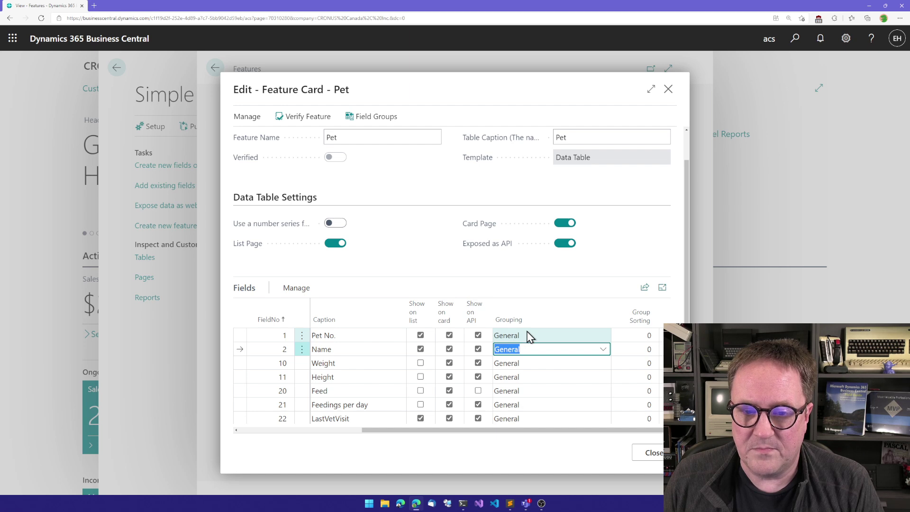
pyautogui.press('Down')
pyautogui.write('D')
pyautogui.press('Down')
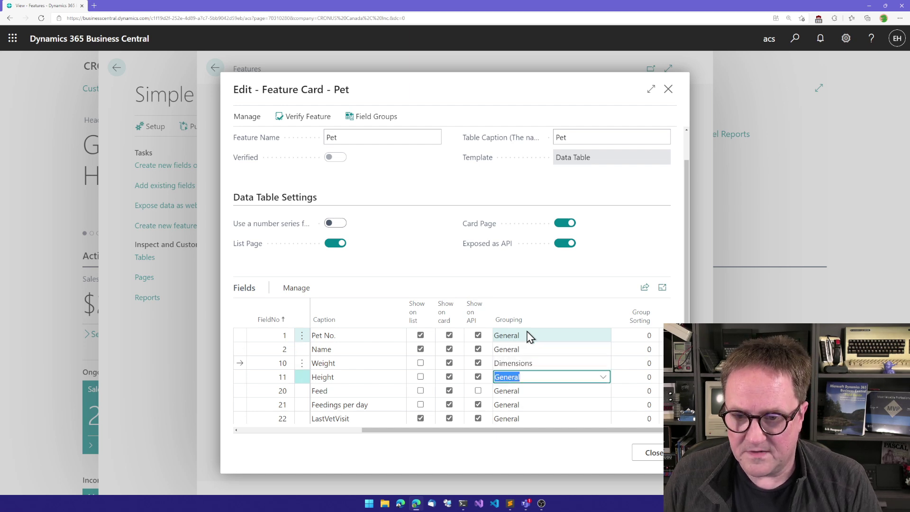
pyautogui.write('D')
pyautogui.press('Down')
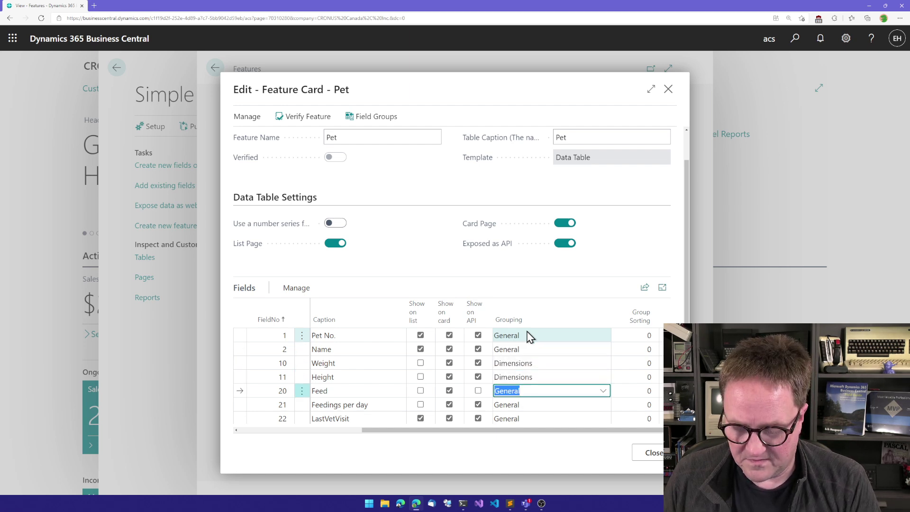
# Put the Feed field under Health and rename its caption to Food
pyautogui.write('H')
pyautogui.press('Down')
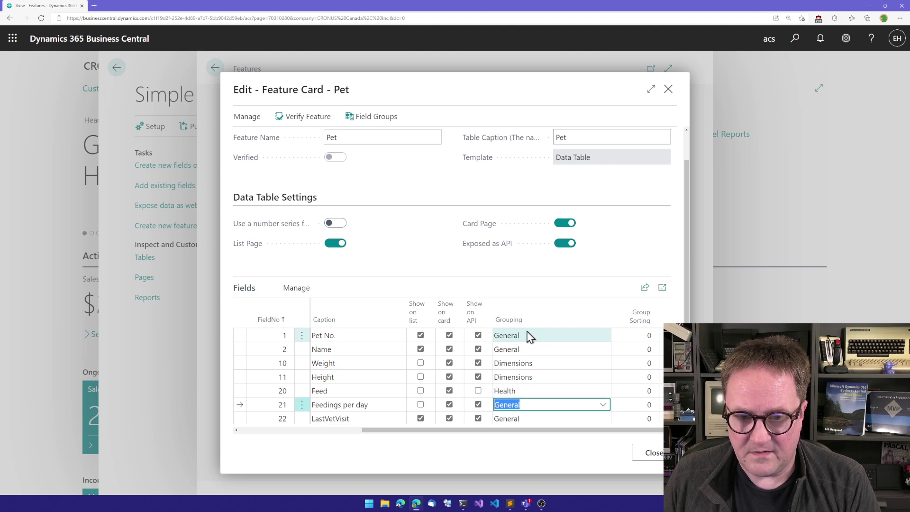
pyautogui.press('Up')
pyautogui.hotkey('shift', 'Tab')
pyautogui.hotkey('shift', 'Tab')
pyautogui.hotkey('shift', 'Tab')
pyautogui.hotkey('shift', 'Tab')
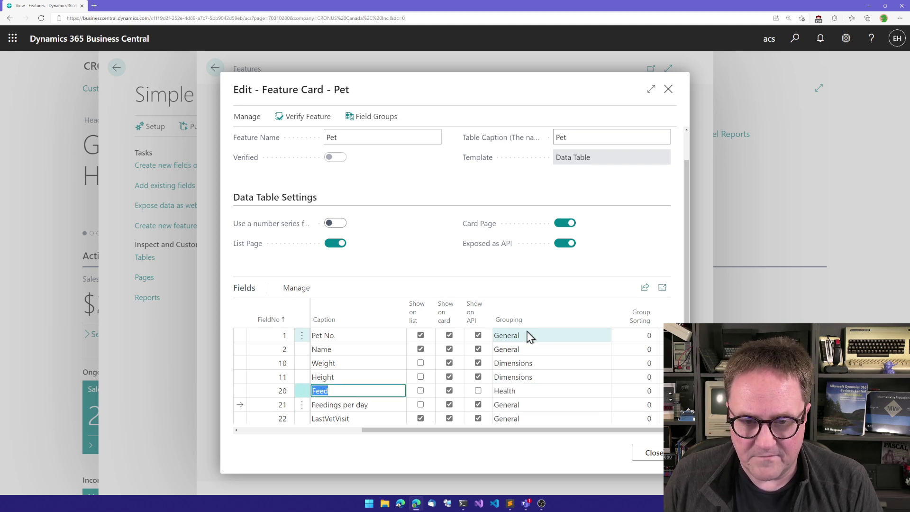
pyautogui.write('Food')
pyautogui.press('Tab')
pyautogui.press('Tab')
pyautogui.press('Tab')
pyautogui.press('Tab')
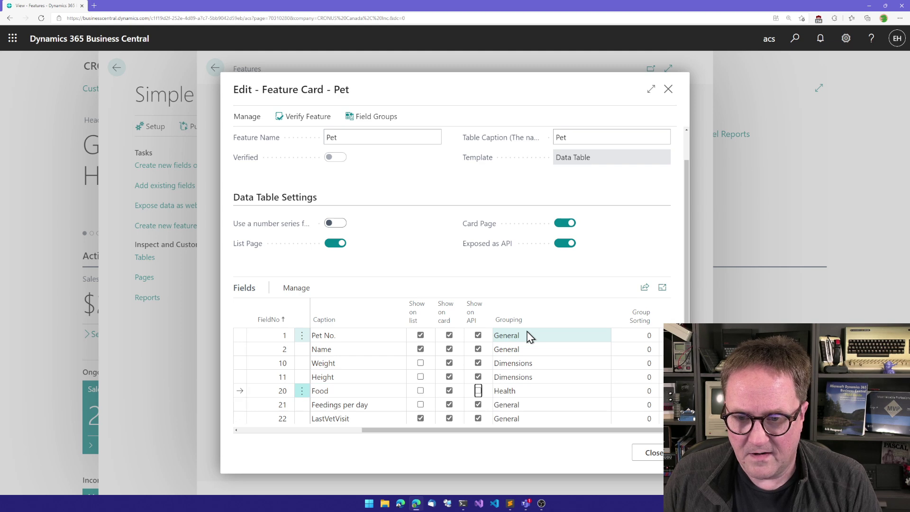
# Group Feedings per day, LastVetVisit, Vet and VetName under Health
pyautogui.press('Down')
pyautogui.write('h')
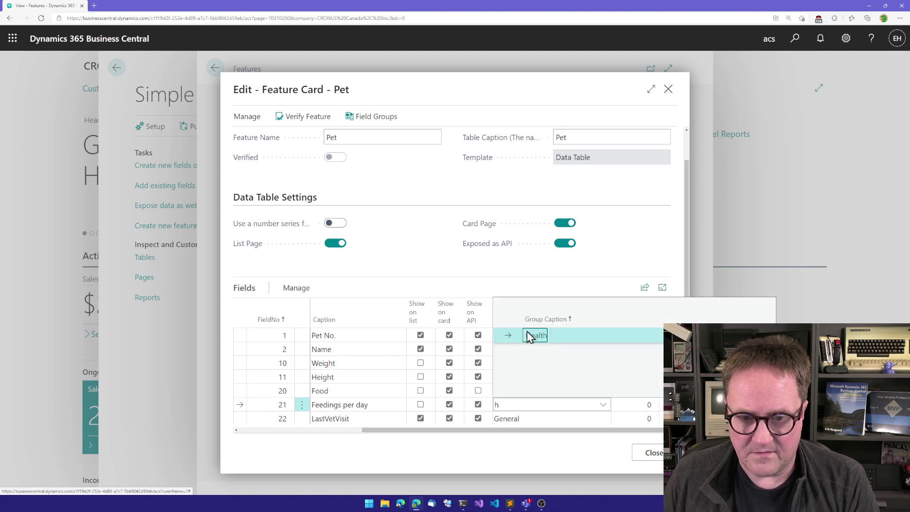
pyautogui.click(533, 337)
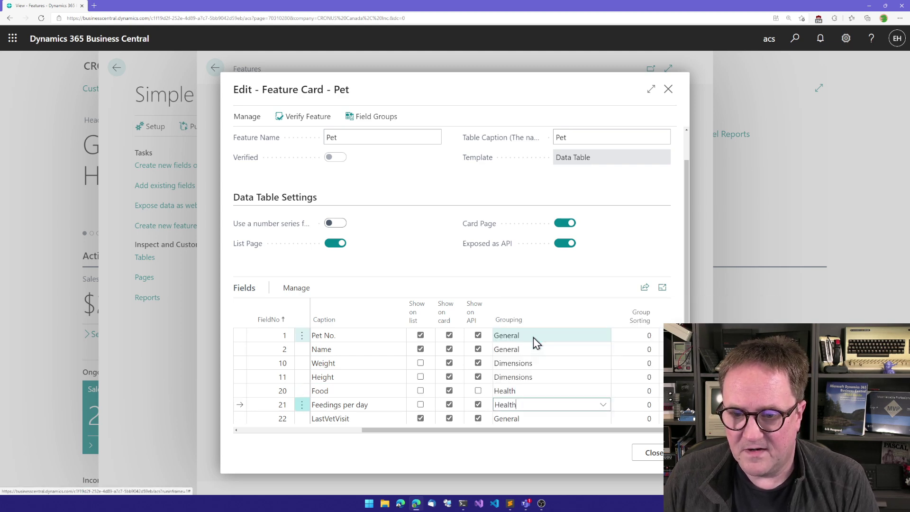
pyautogui.press('Down')
pyautogui.write('h')
pyautogui.press('Down')
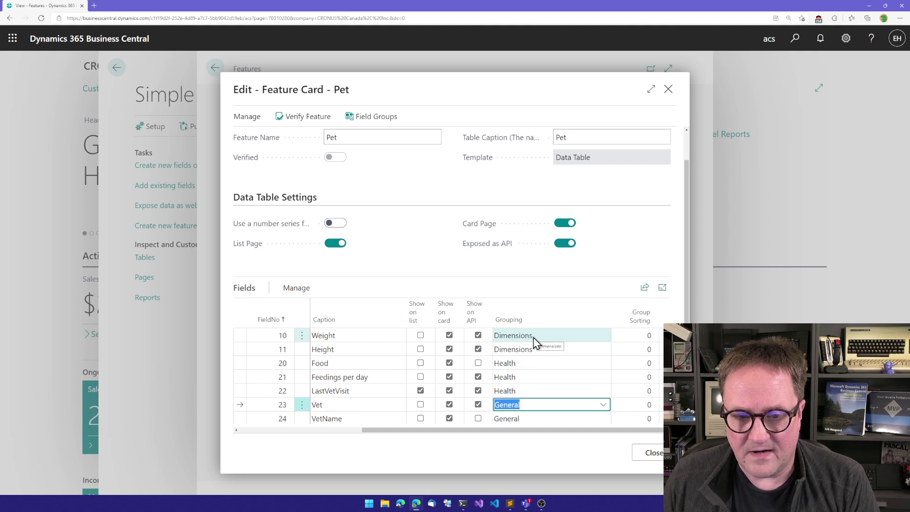
pyautogui.write('h')
pyautogui.press('Down')
pyautogui.write('h')
pyautogui.press('Up')
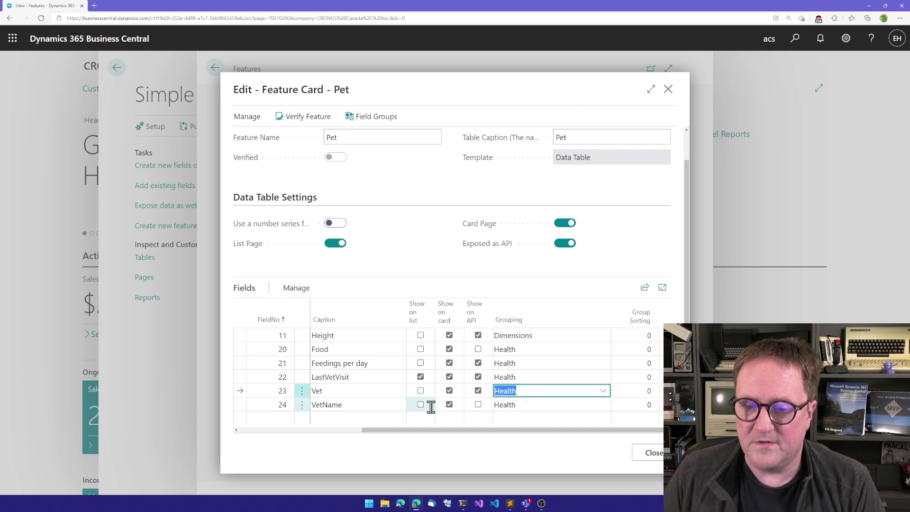
pyautogui.moveTo(506, 431); pyautogui.dragTo(345, 434)
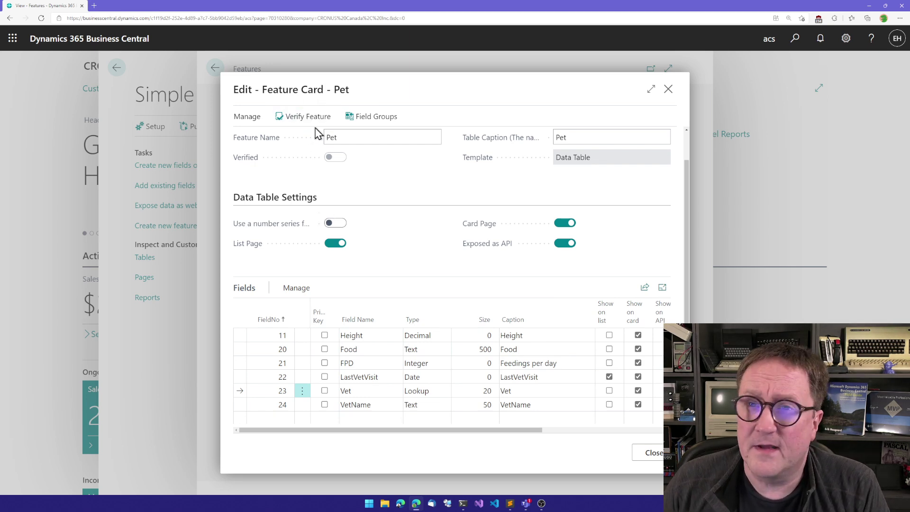
pyautogui.click(305, 116)
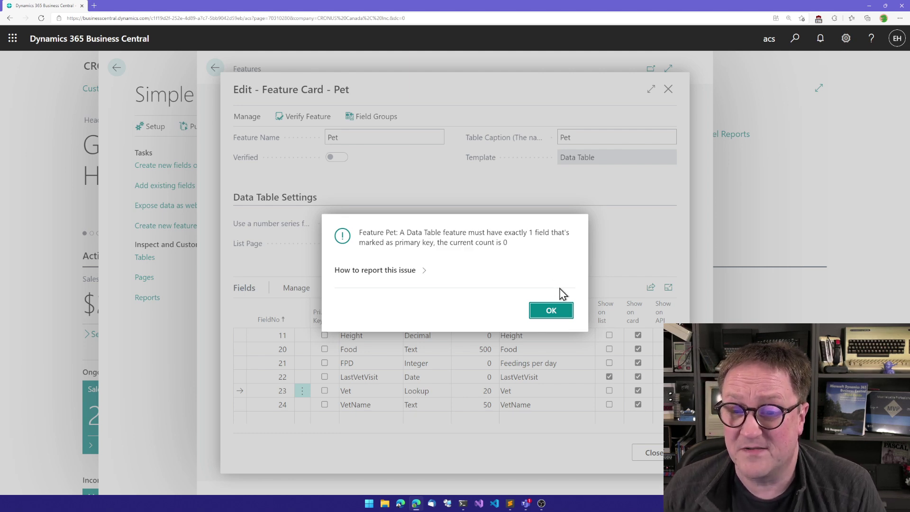
pyautogui.click(550, 310)
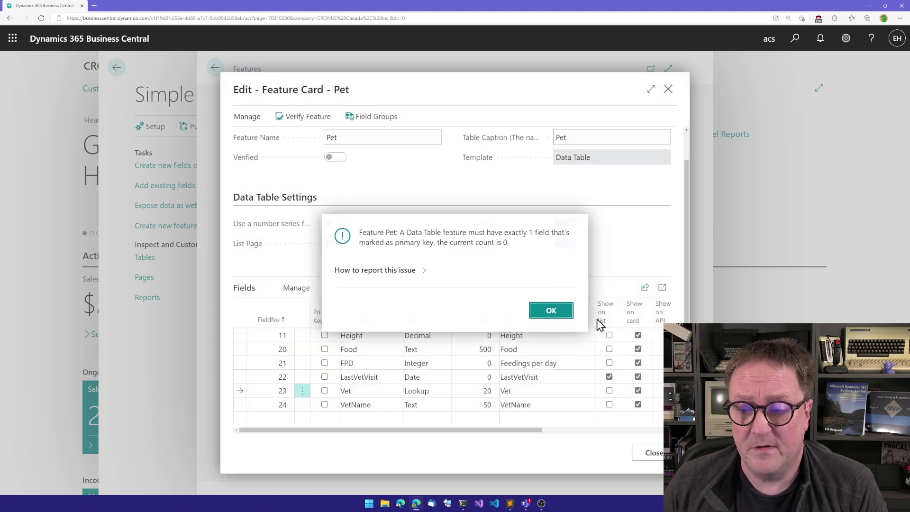
pyautogui.scroll(2, 414, 360)
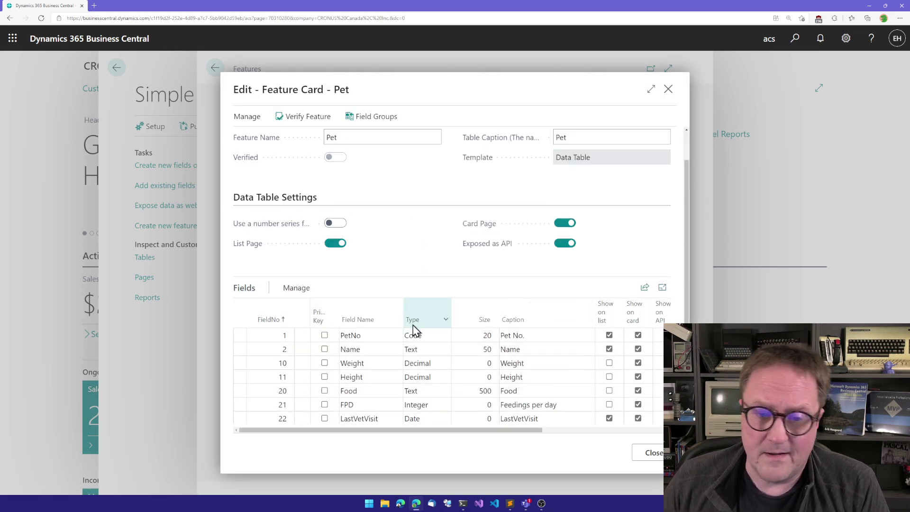
# Make PetNo the primary key and enable number series, creating the setup table
pyautogui.click(324, 335)
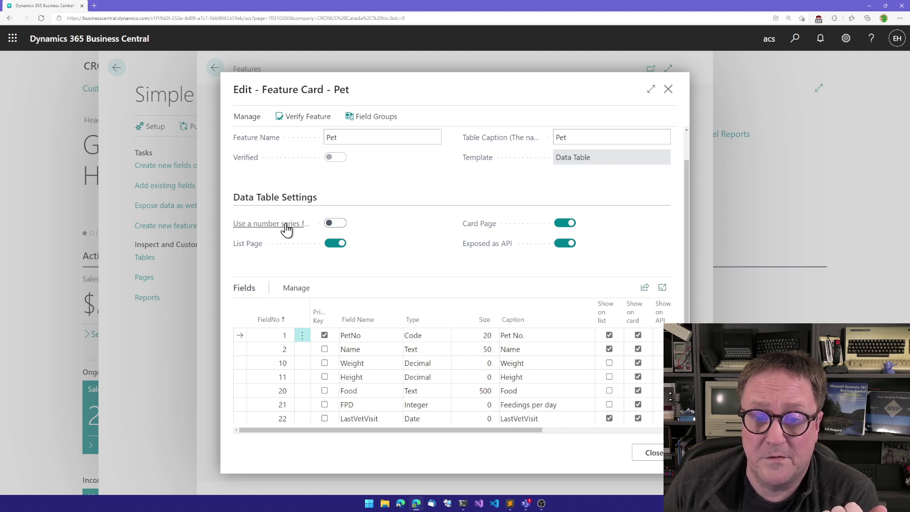
pyautogui.click(337, 225)
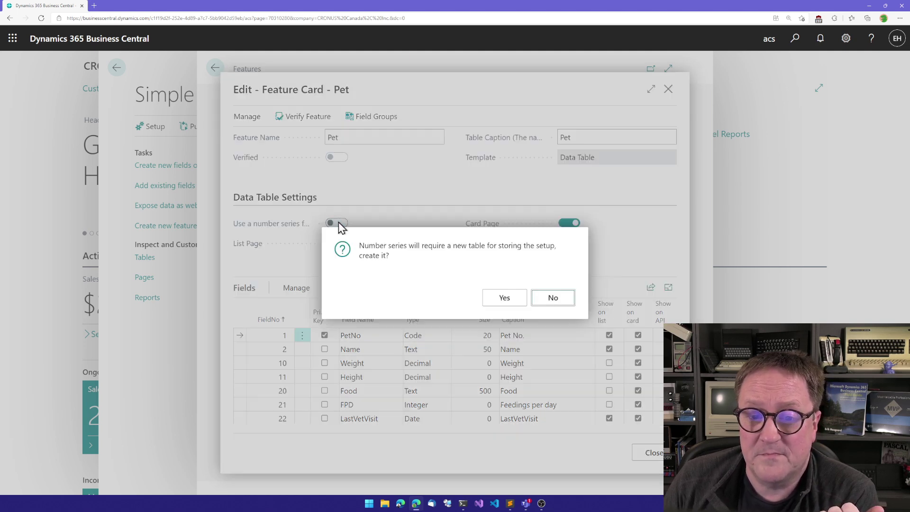
pyautogui.click(505, 298)
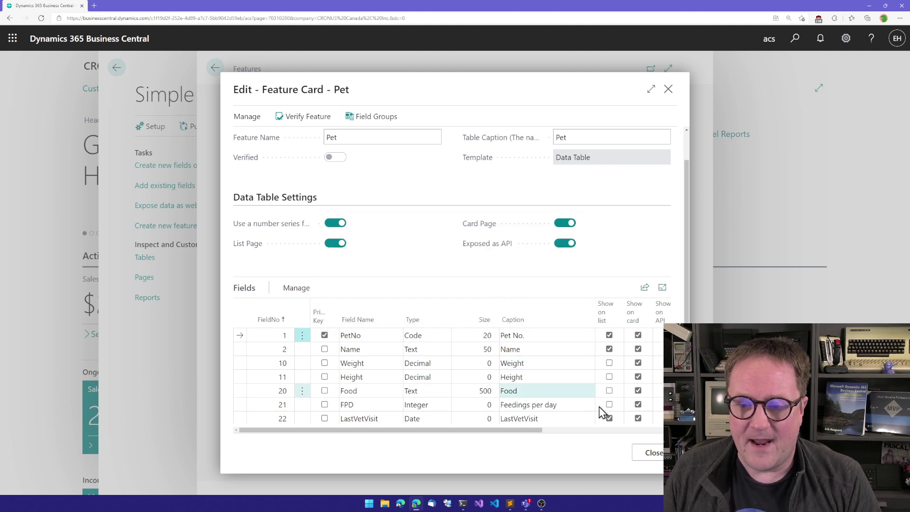
pyautogui.click(652, 454)
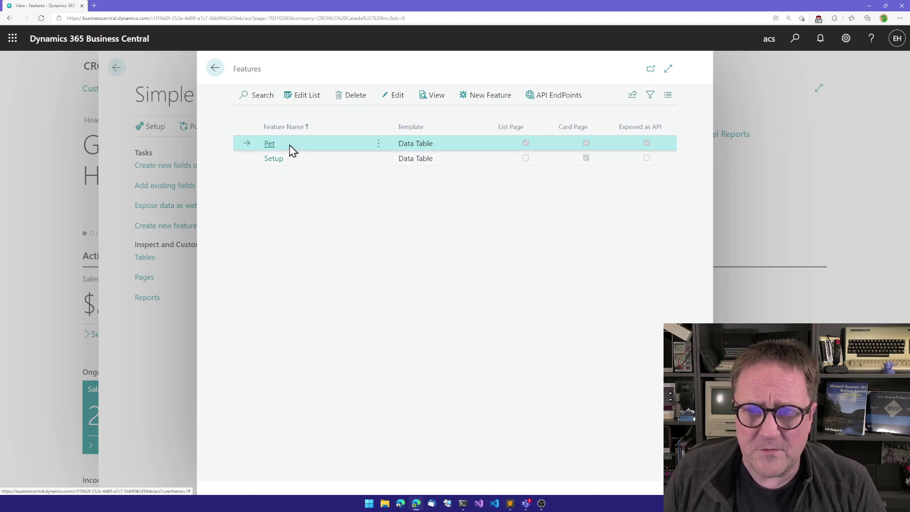
pyautogui.click(312, 161)
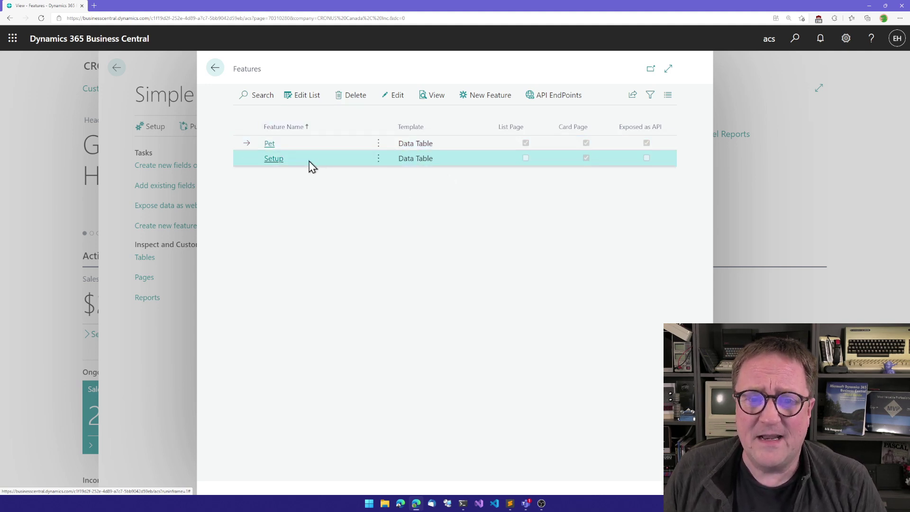
pyautogui.click(274, 159)
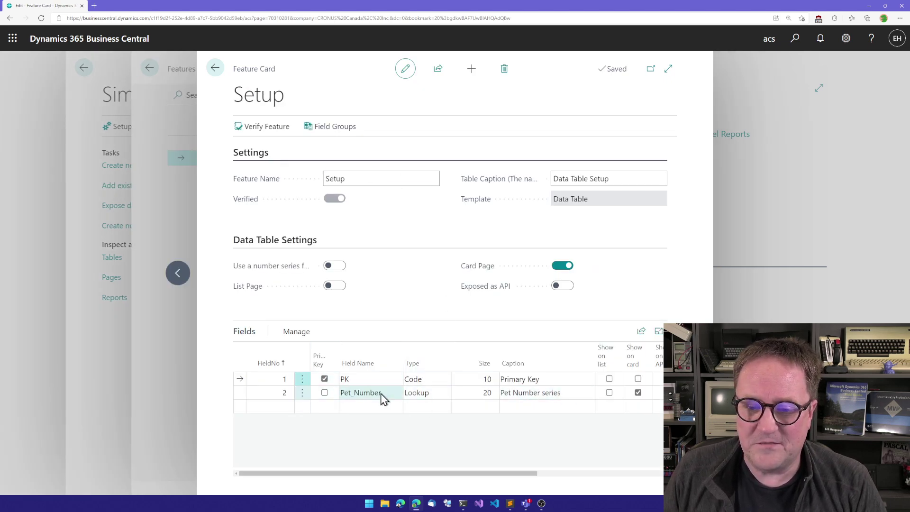
pyautogui.click(444, 394)
pyautogui.click(443, 395)
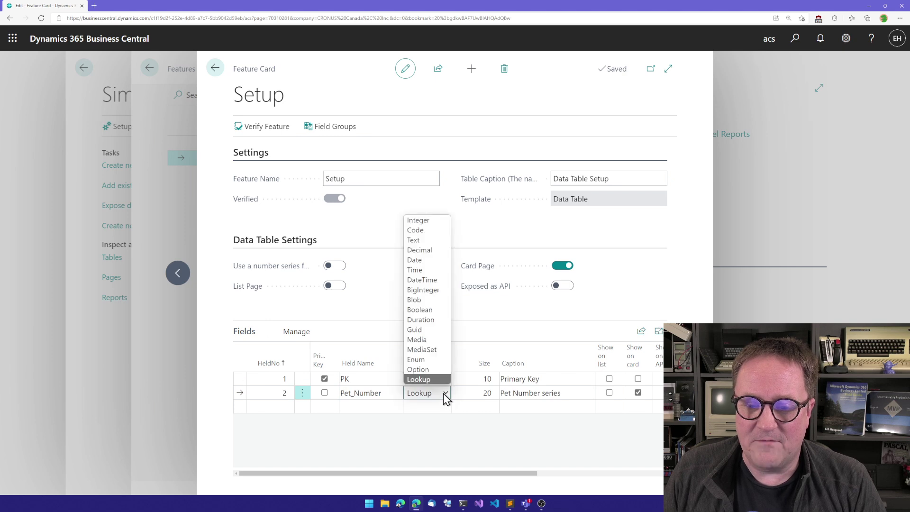
pyautogui.click(298, 332)
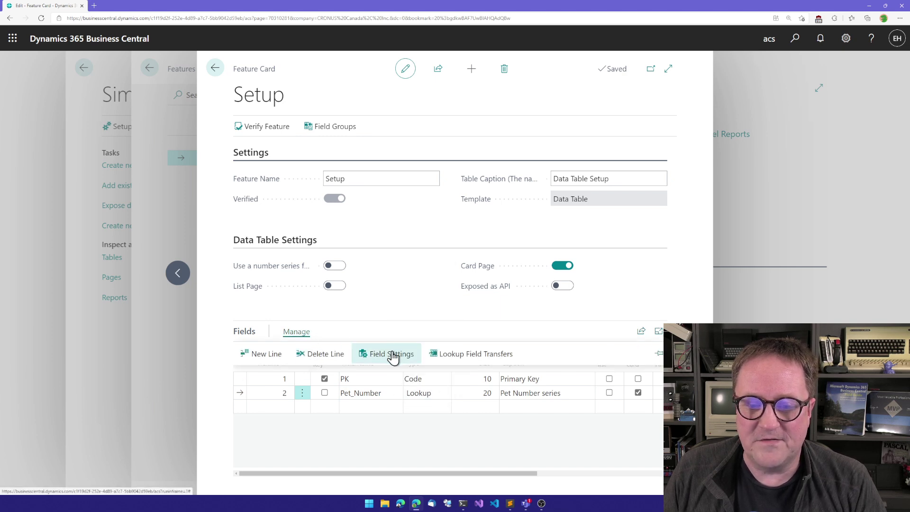
pyautogui.click(392, 354)
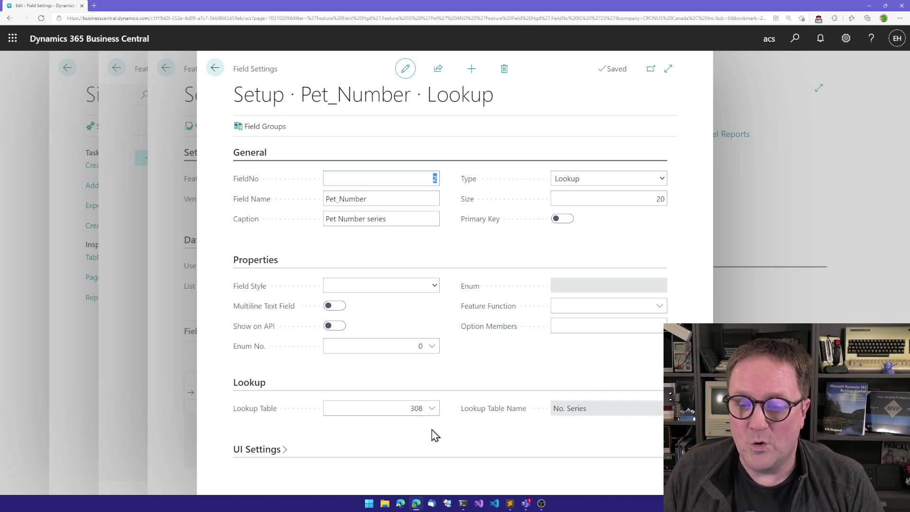
pyautogui.press('Escape')
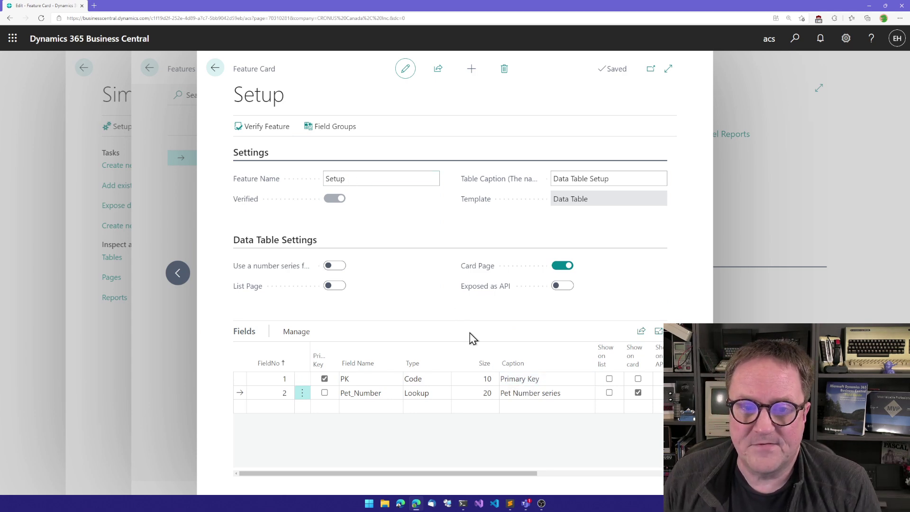
pyautogui.press('Escape')
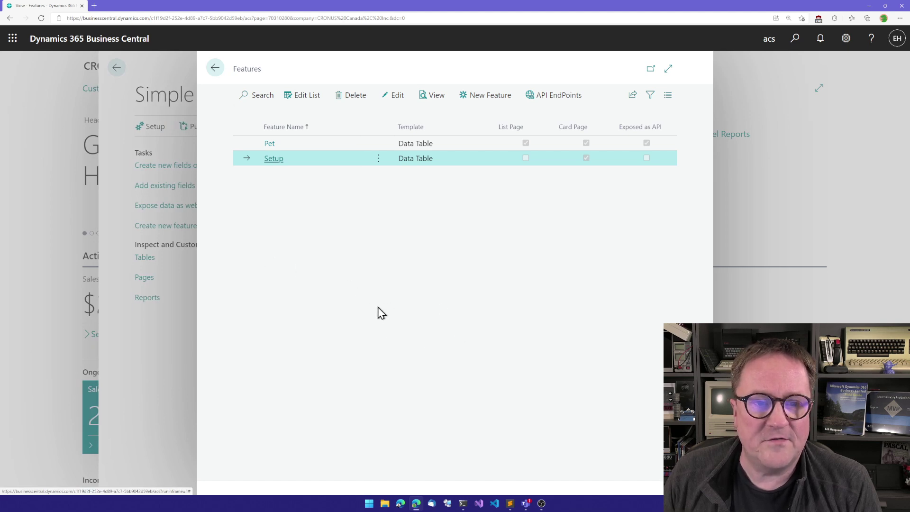
# Create field 51202 named Pet, type Lookup, on Customer table 18
pyautogui.press('Escape')
pyautogui.click(300, 168)
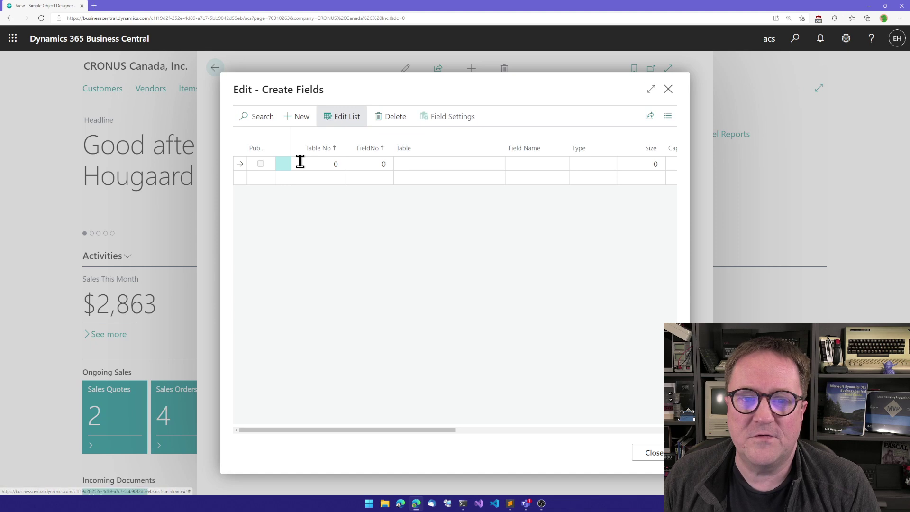
pyautogui.press('Escape')
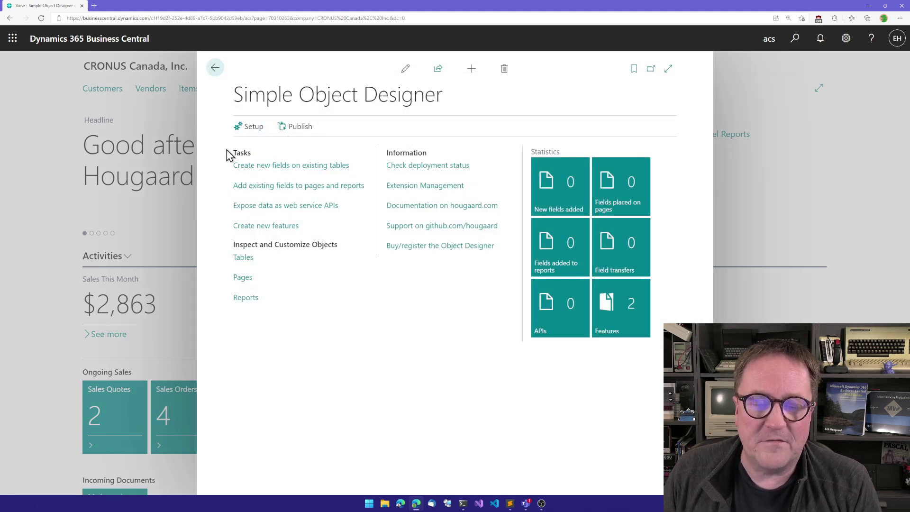
pyautogui.click(271, 173)
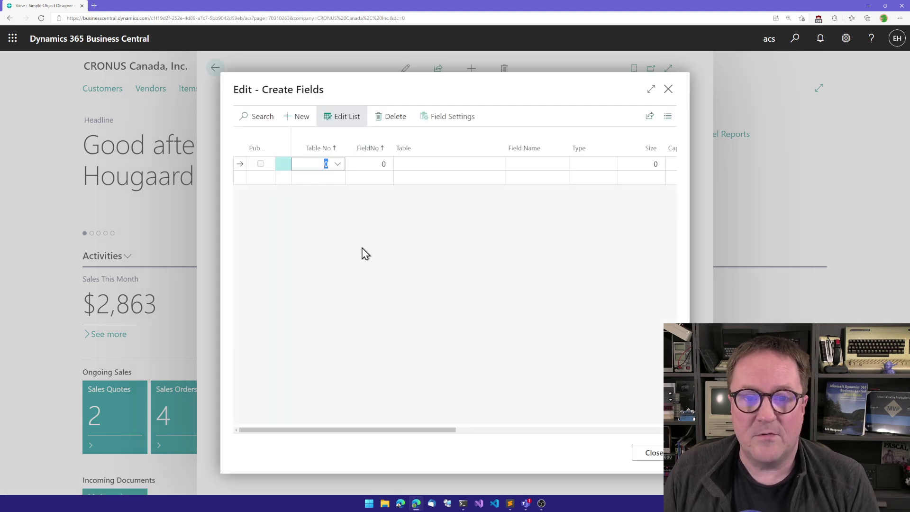
pyautogui.write('18')
pyautogui.press('Tab')
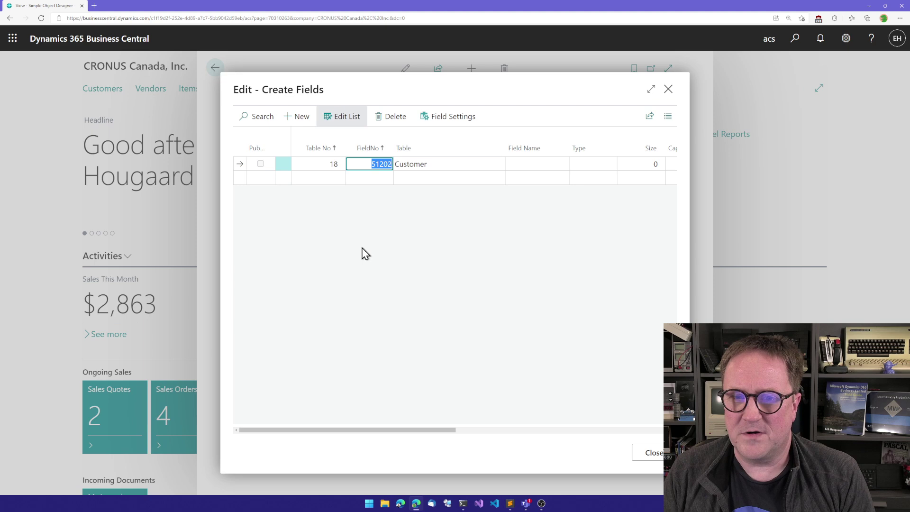
pyautogui.press('Tab')
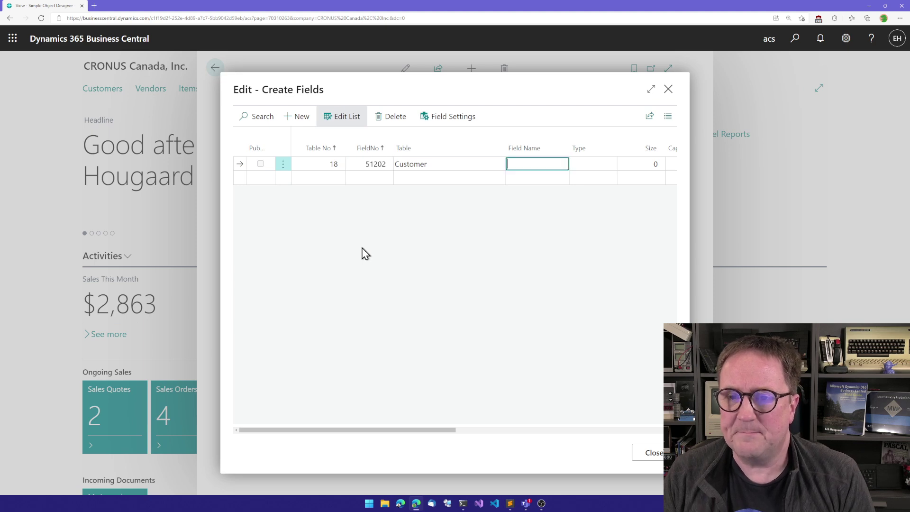
pyautogui.hotkey('shift', 'Tab')
pyautogui.hotkey('shift', 'Tab')
pyautogui.press('Tab')
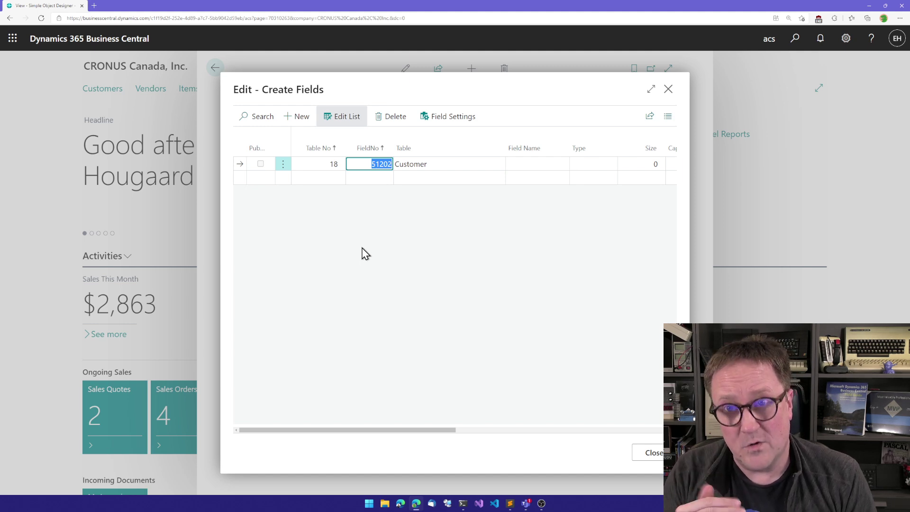
pyautogui.press('Tab')
pyautogui.press('Tab')
pyautogui.hotkey('shift', 'Tab')
pyautogui.write('Pe')
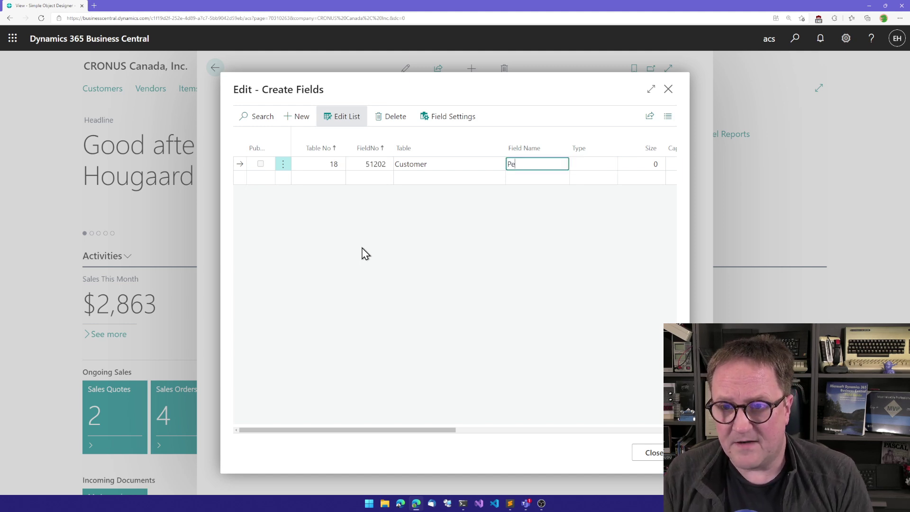
pyautogui.write('t')
pyautogui.press('Tab')
pyautogui.press('l')
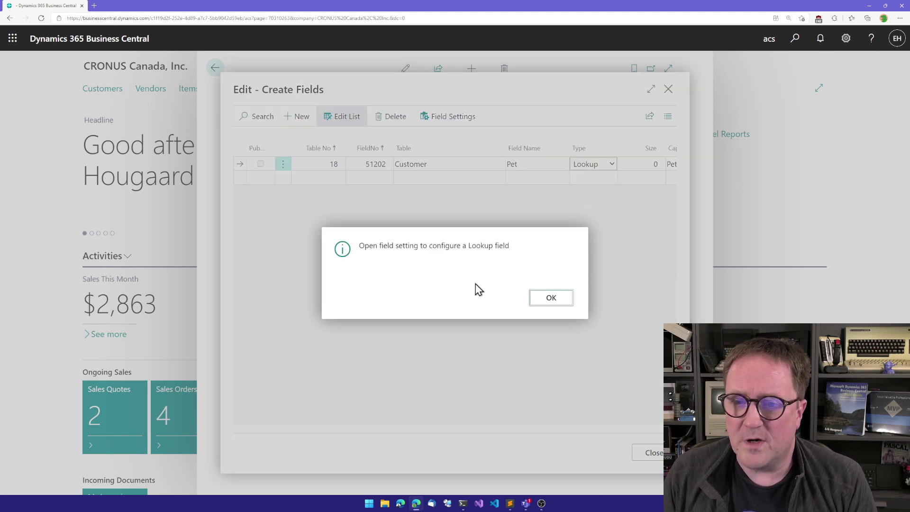
# Set the Pet field's lookup table to 51242 Pet_T1
pyautogui.click(549, 297)
pyautogui.click(435, 117)
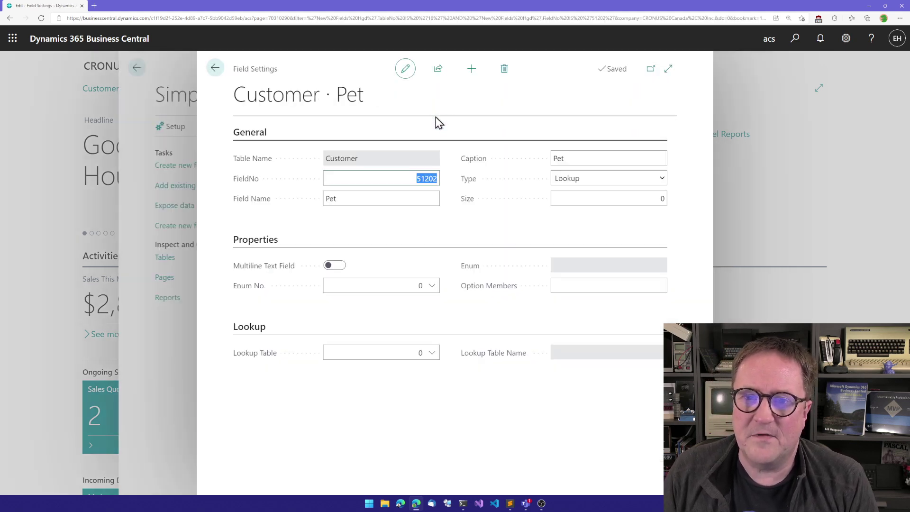
pyautogui.click(413, 351)
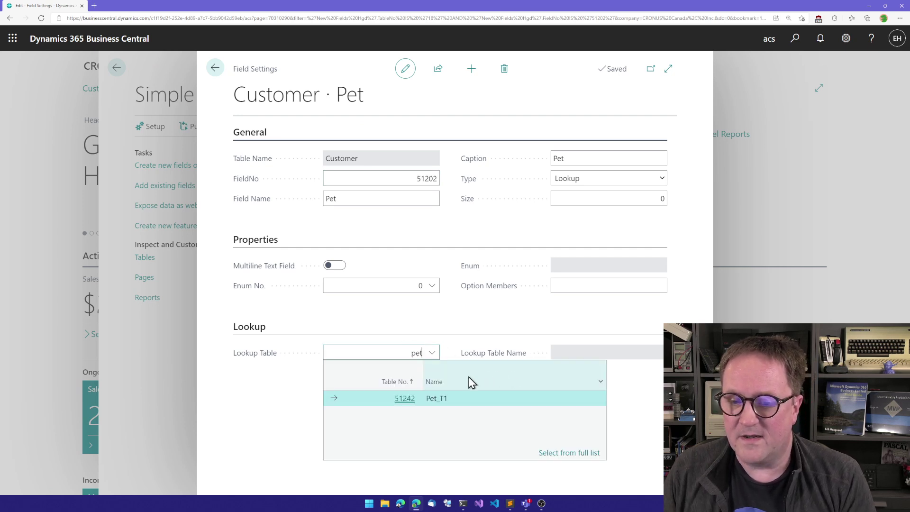
pyautogui.click(403, 399)
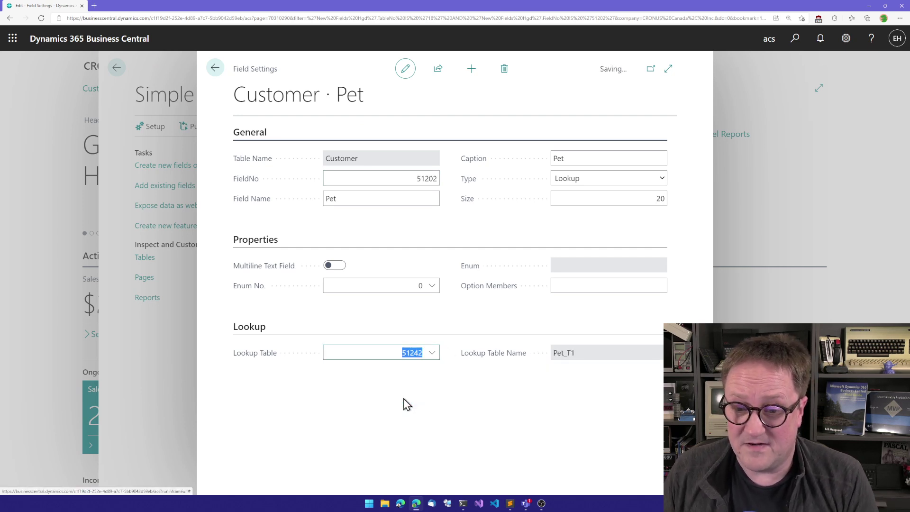
pyautogui.press('Tab')
pyautogui.press('Escape')
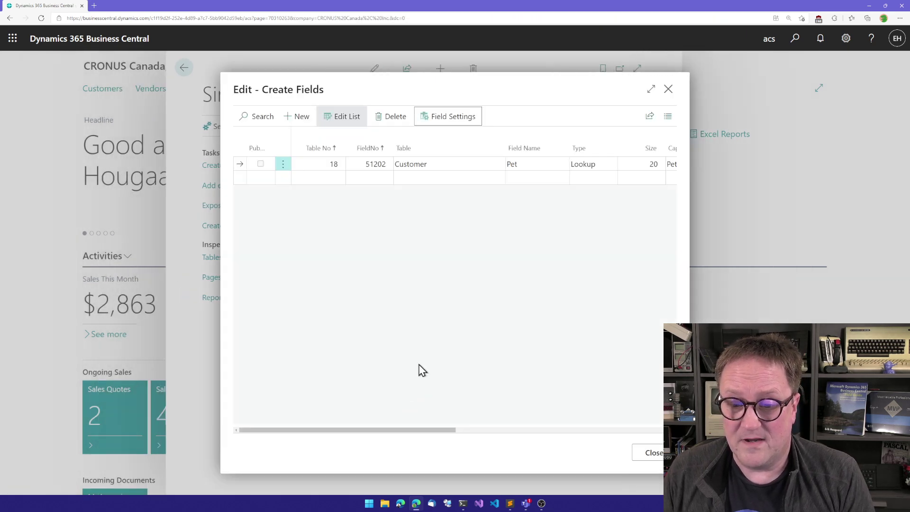
# Place the Pet field AddLast in the General group of Customer Card (page 21)
pyautogui.moveTo(426, 431); pyautogui.dragTo(584, 432)
pyautogui.click(502, 165)
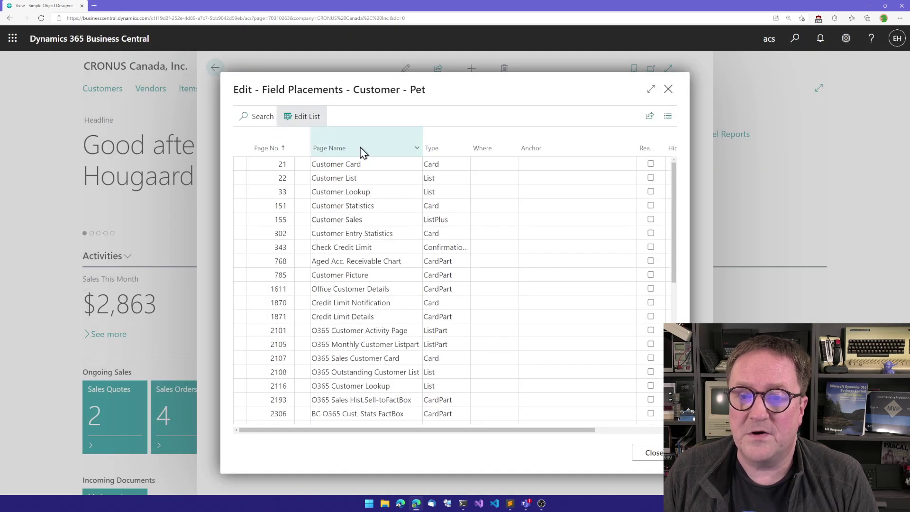
pyautogui.click(503, 165)
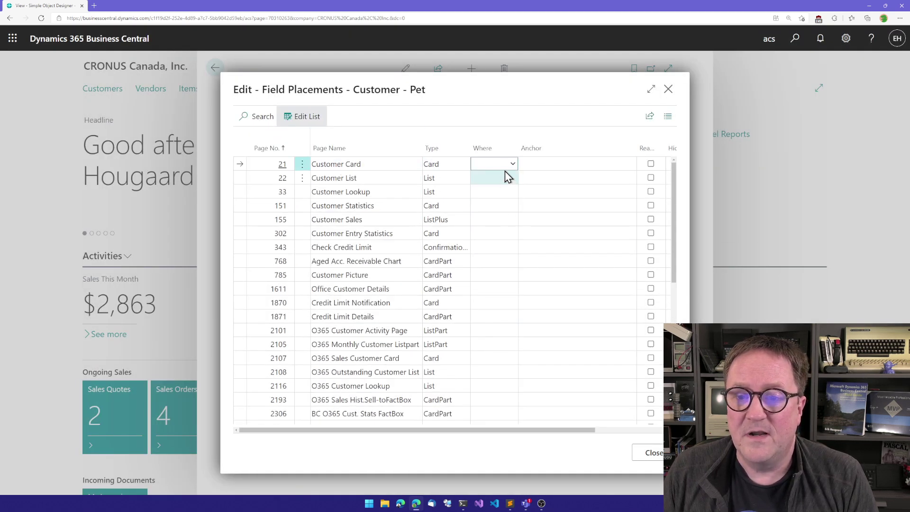
pyautogui.click(511, 164)
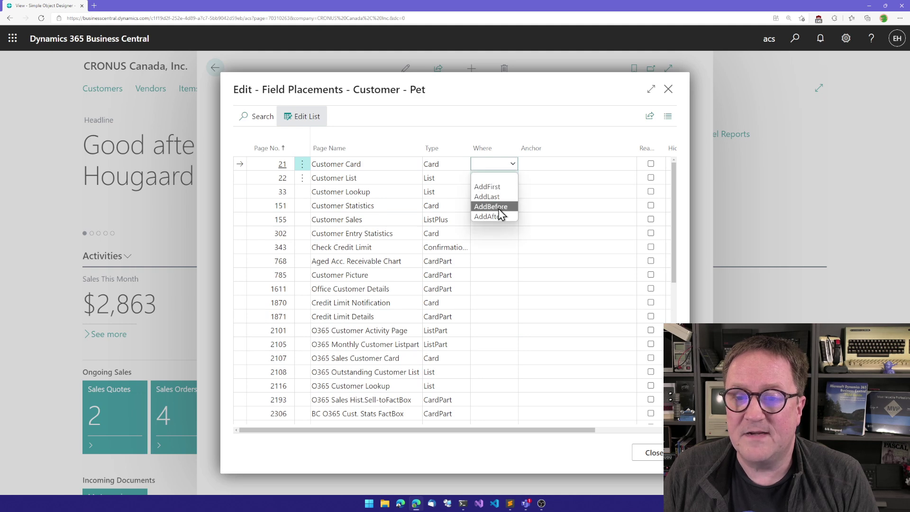
pyautogui.click(495, 197)
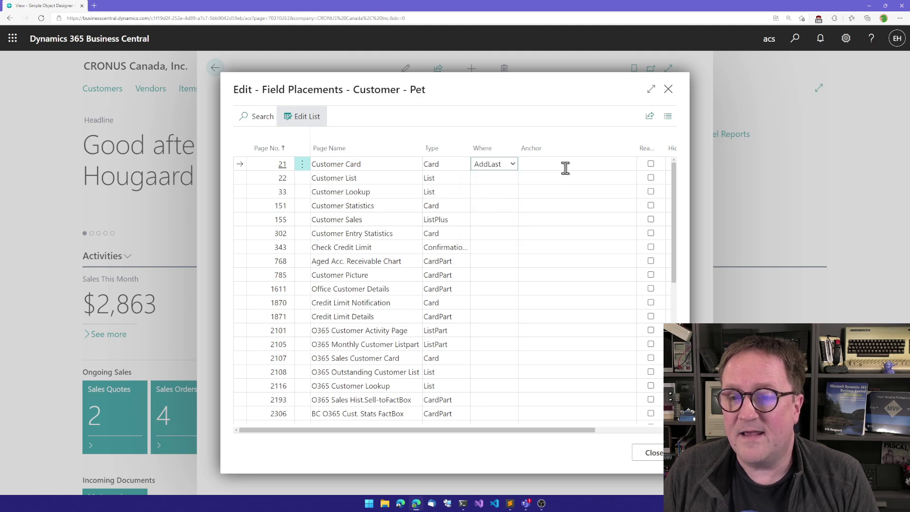
pyautogui.click(590, 164)
pyautogui.click(629, 164)
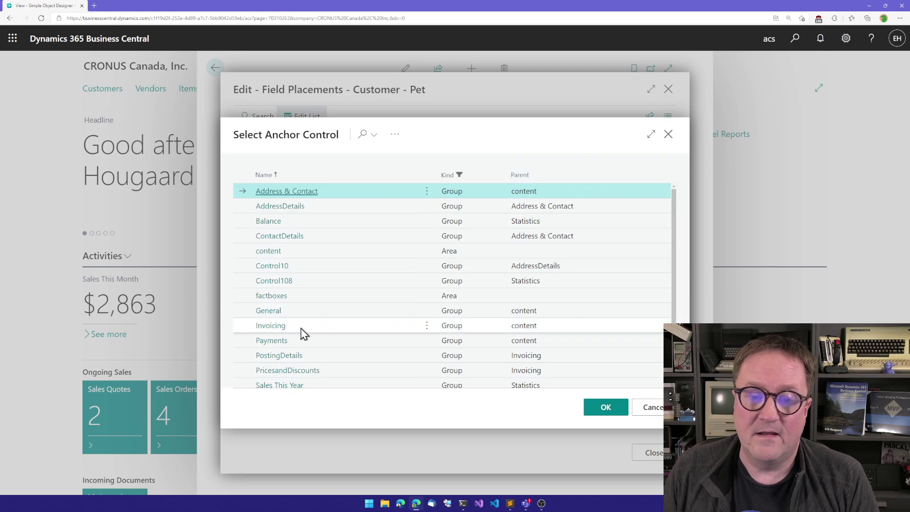
pyautogui.click(273, 316)
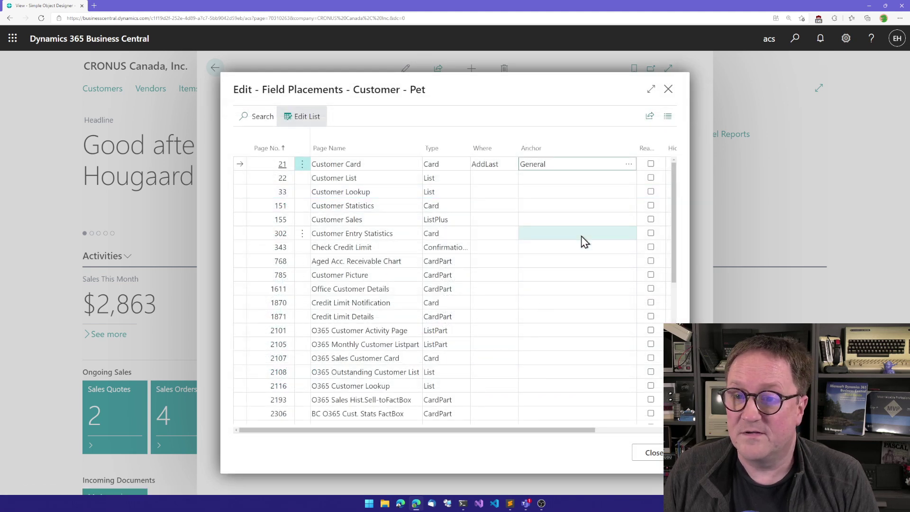
pyautogui.press('Return')
pyautogui.press('Escape')
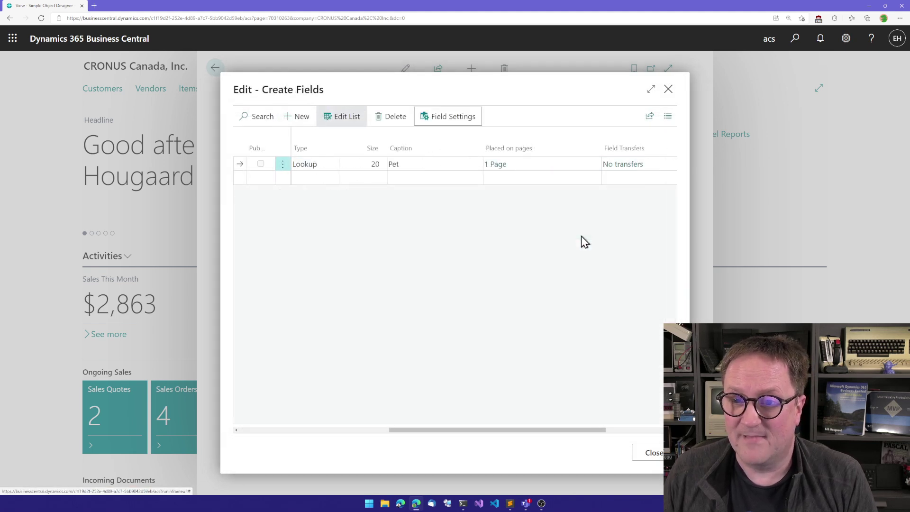
pyautogui.press('Escape')
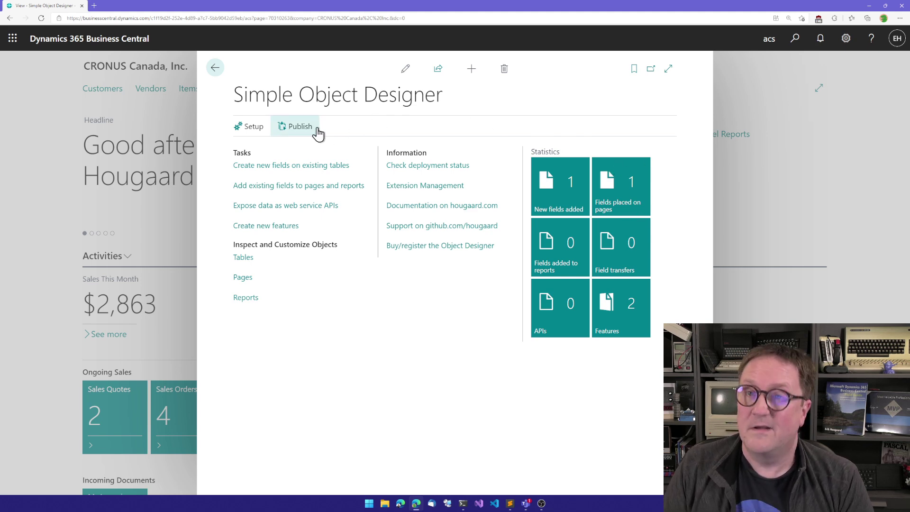
# Publish to this environment, keep the downloaded .app, and let Data Table 1.0.0.2 deploy
pyautogui.click(301, 126)
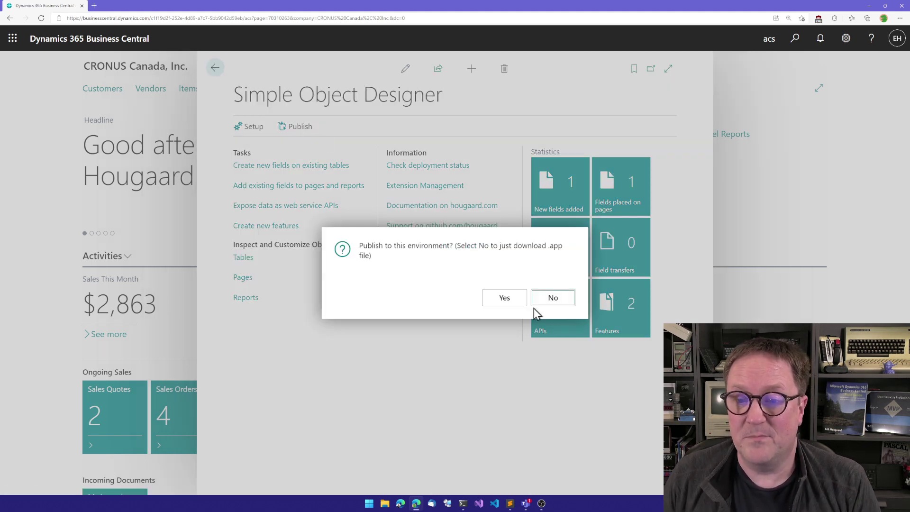
pyautogui.click(504, 299)
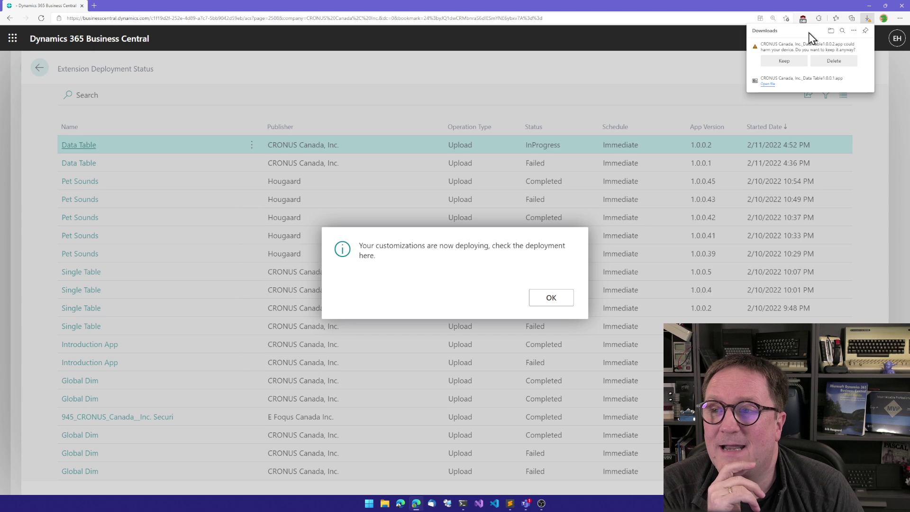
pyautogui.click(785, 63)
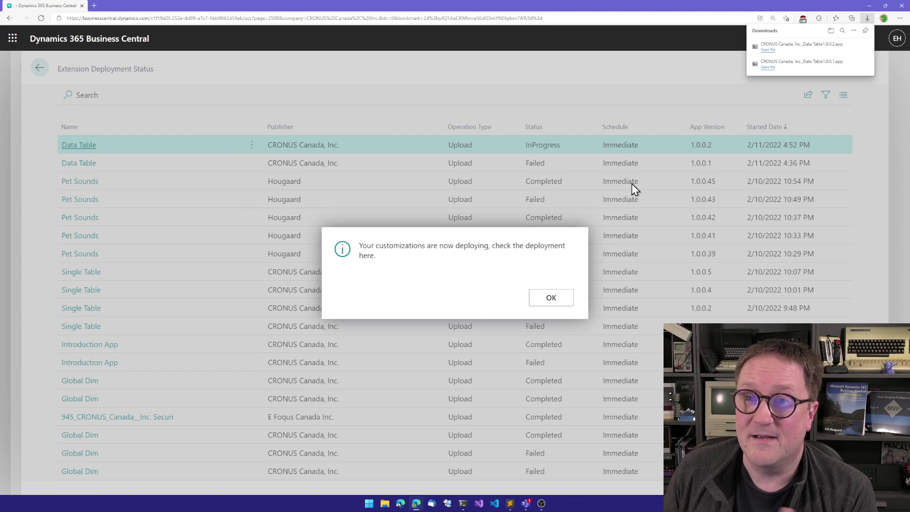
pyautogui.click(551, 299)
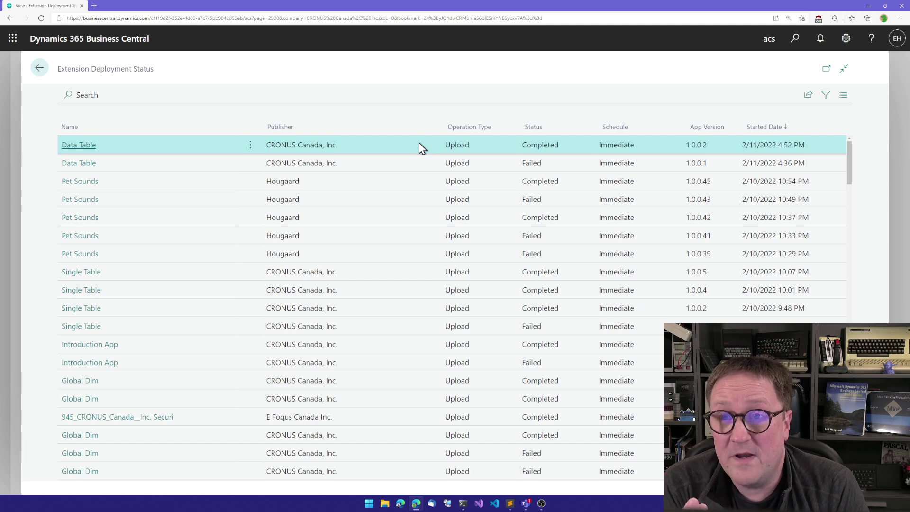
pyautogui.press('Escape')
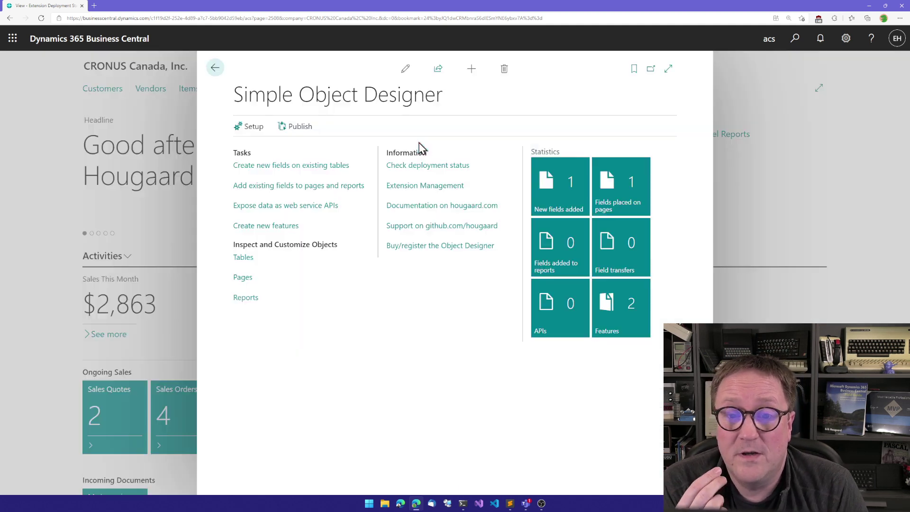
pyautogui.press('Escape')
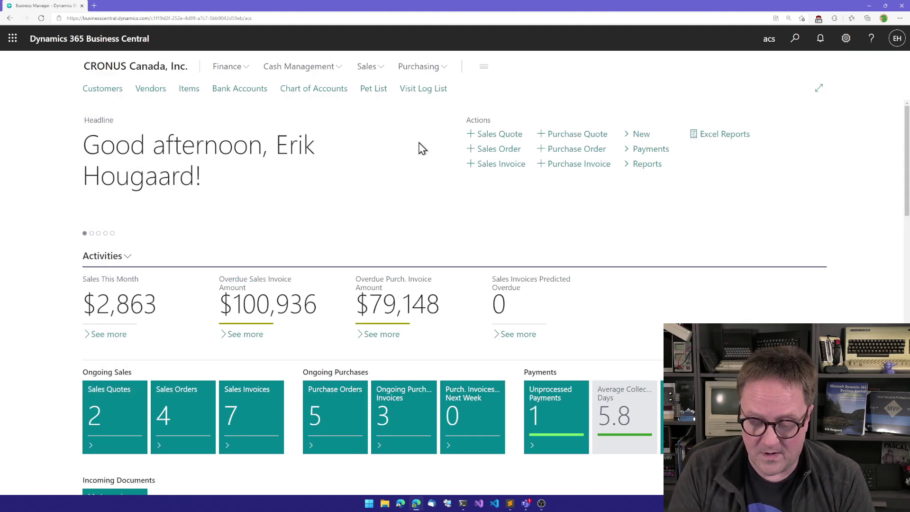
# Find the Pet List by searching 'pet' and bookmark it to the Role Center
pyautogui.press('F5')
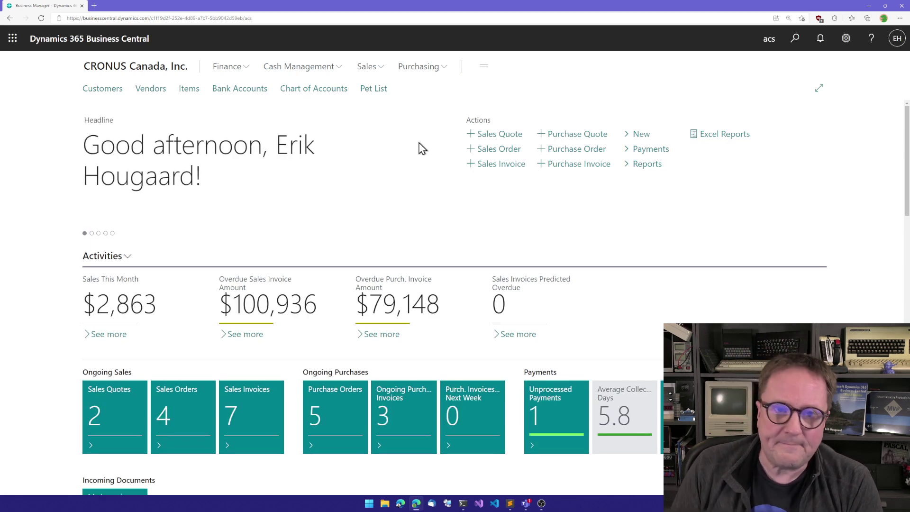
pyautogui.hotkey('alt', 'q')
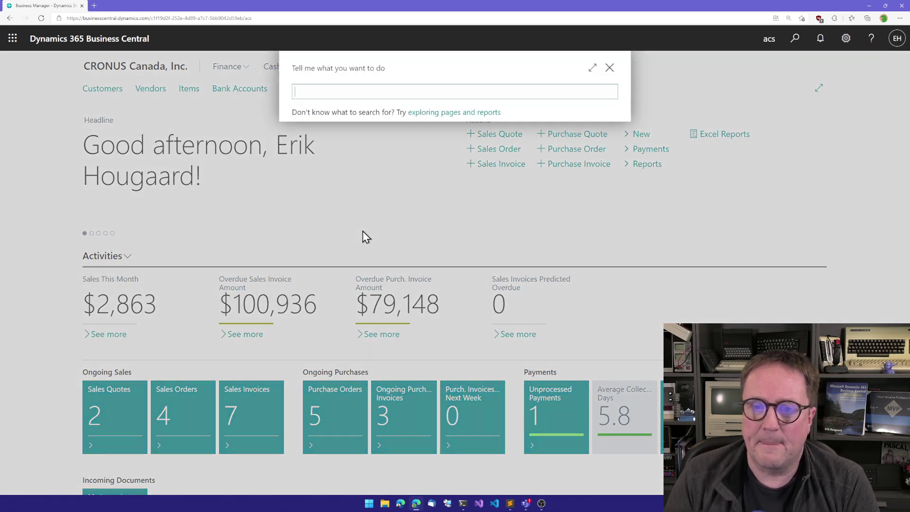
pyautogui.write('pet')
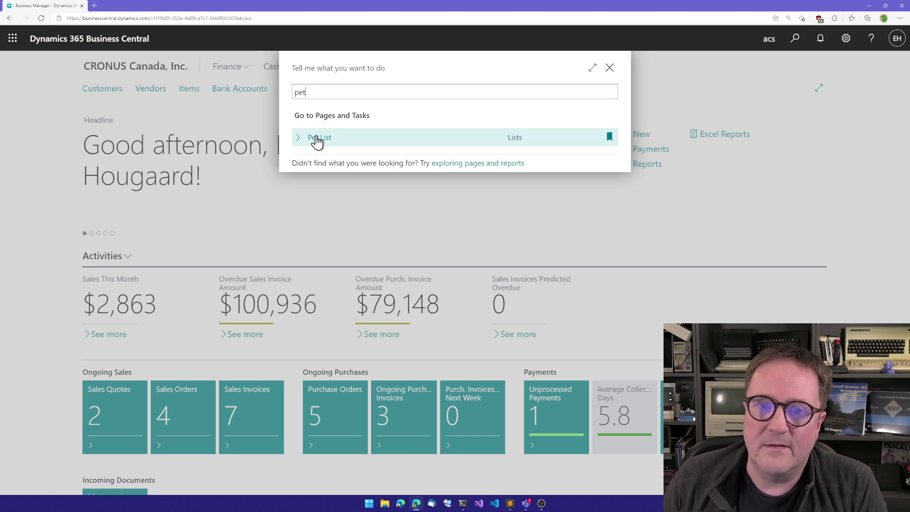
pyautogui.click(318, 142)
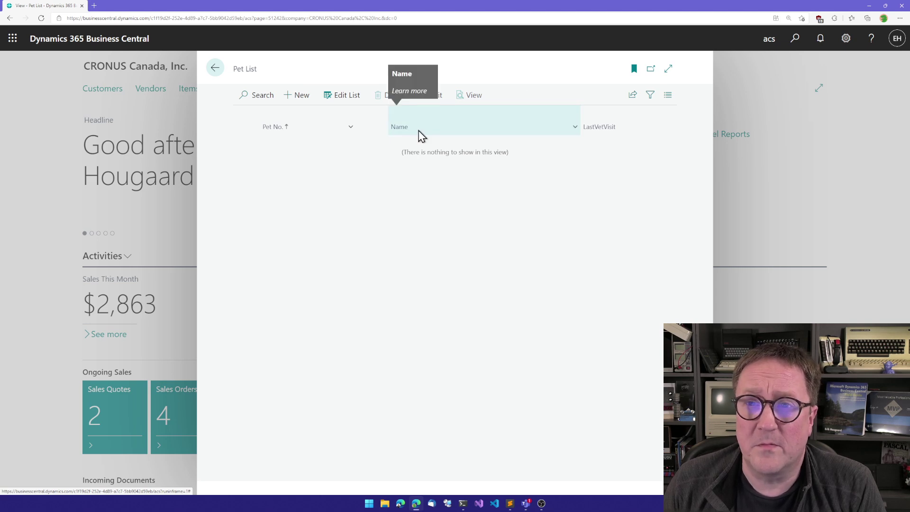
pyautogui.click(635, 71)
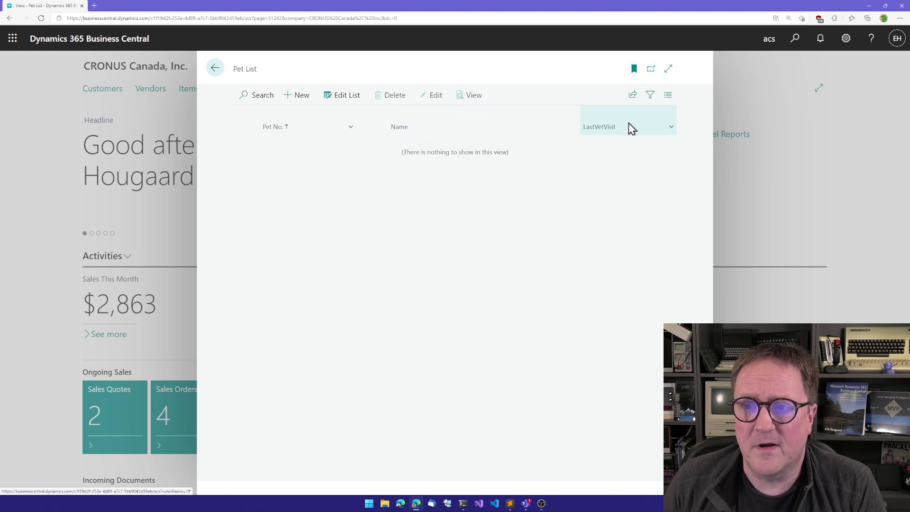
pyautogui.click(634, 74)
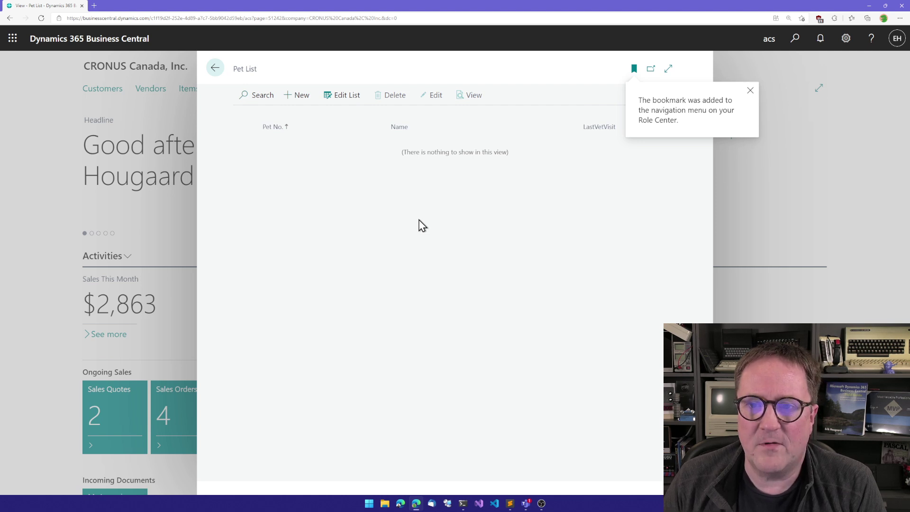
pyautogui.hotkey('alt', 'q')
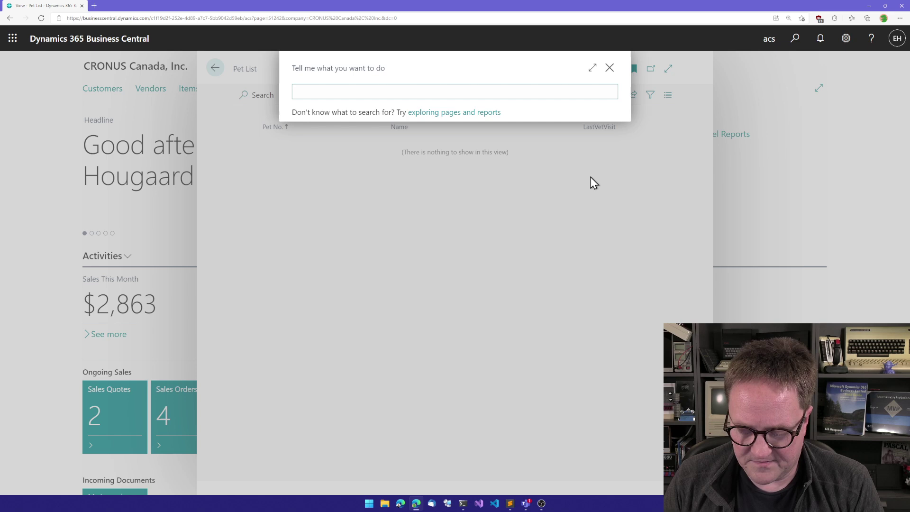
# Create a Data Table Setup record with Pet Number series A-BLK
pyautogui.write('single')
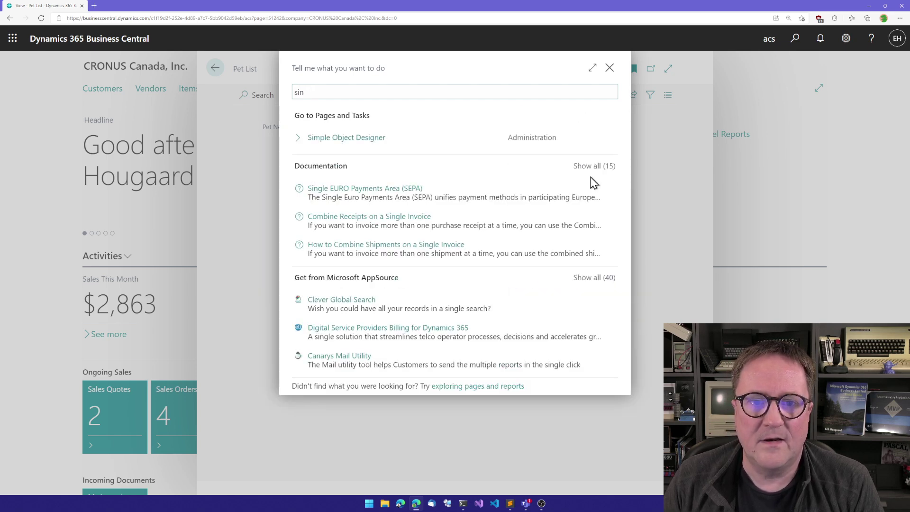
pyautogui.press('BackSpace')
pyautogui.write('data table')
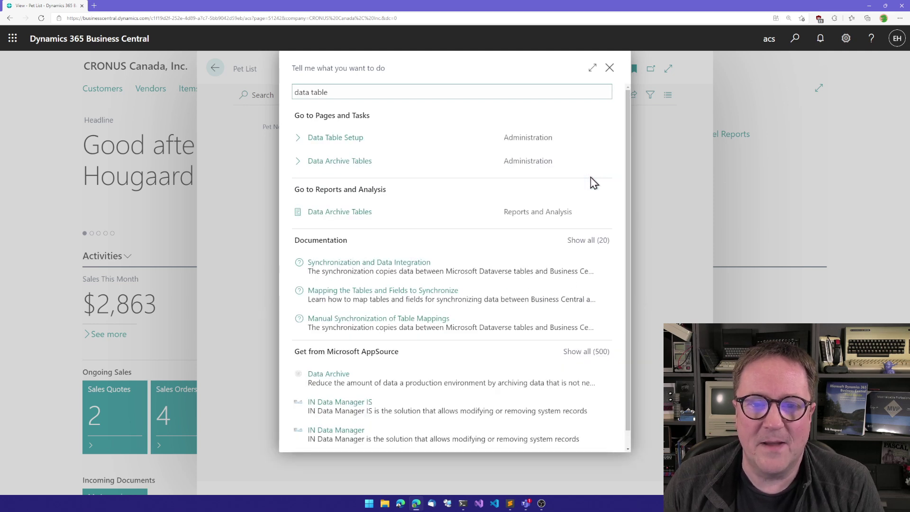
pyautogui.click(344, 137)
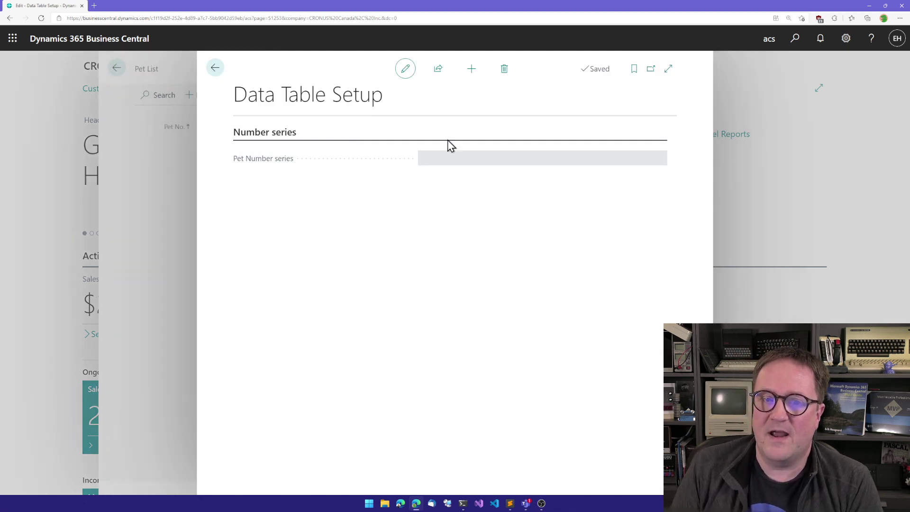
pyautogui.click(471, 69)
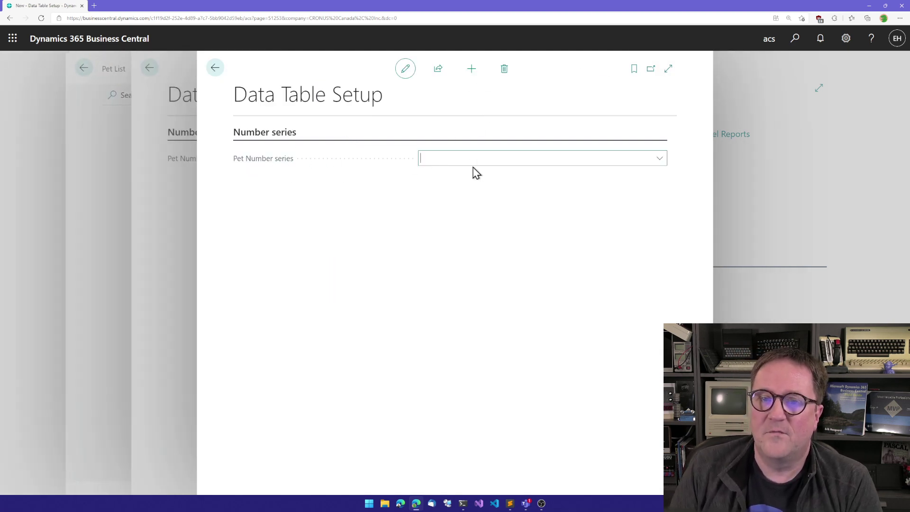
pyautogui.click(517, 159)
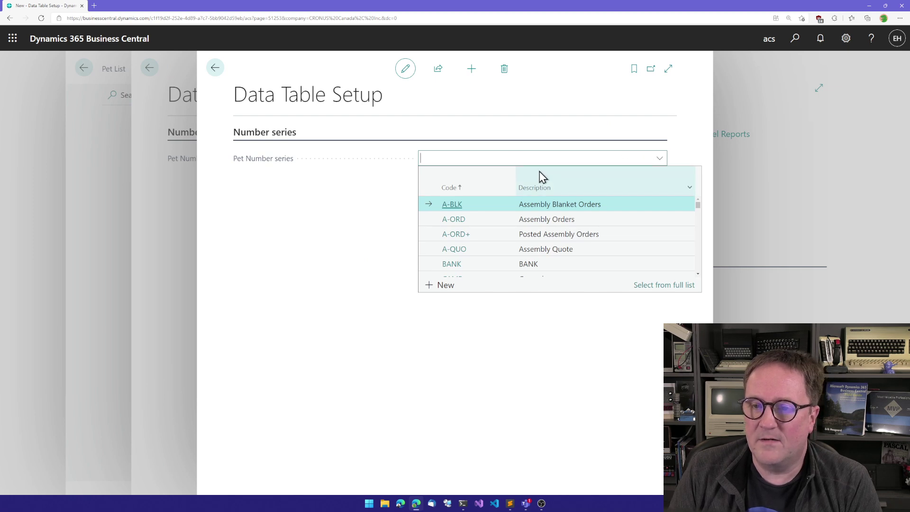
pyautogui.click(454, 207)
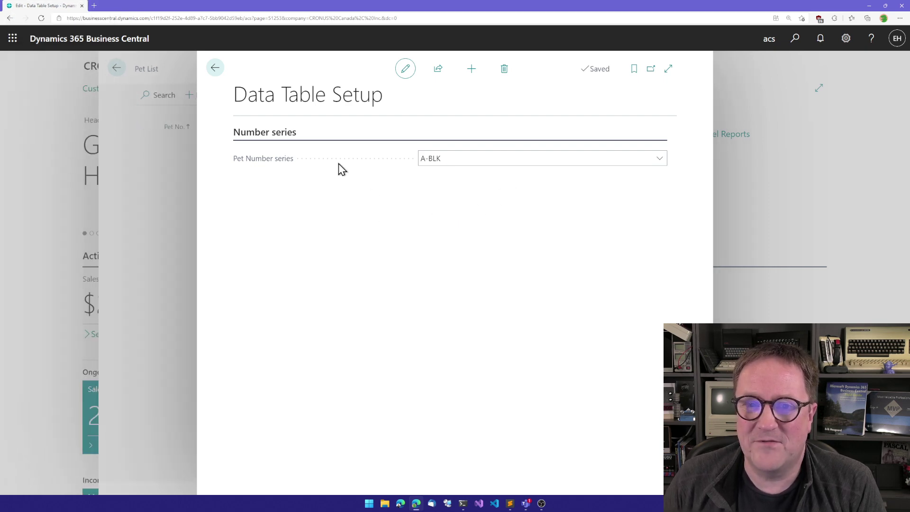
pyautogui.press('Escape')
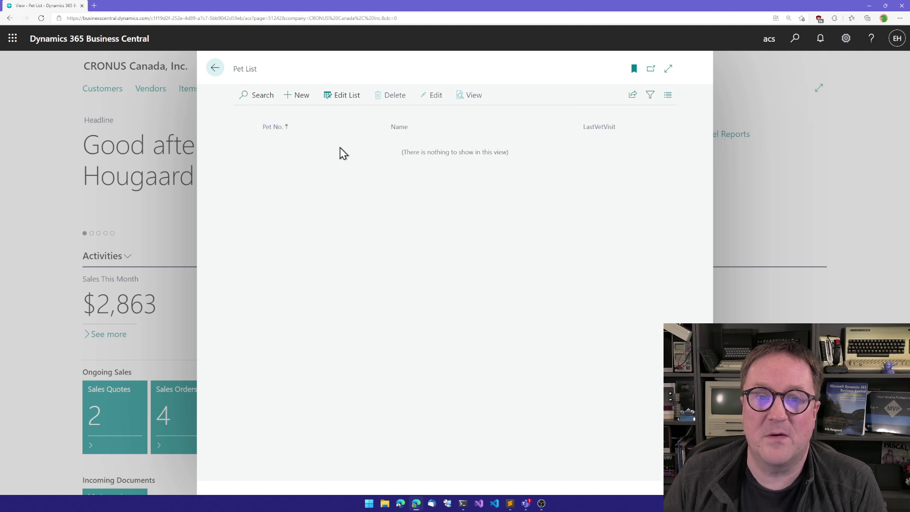
# Create new pet A00004 named Spira with weight 47 and height 40
pyautogui.click(298, 98)
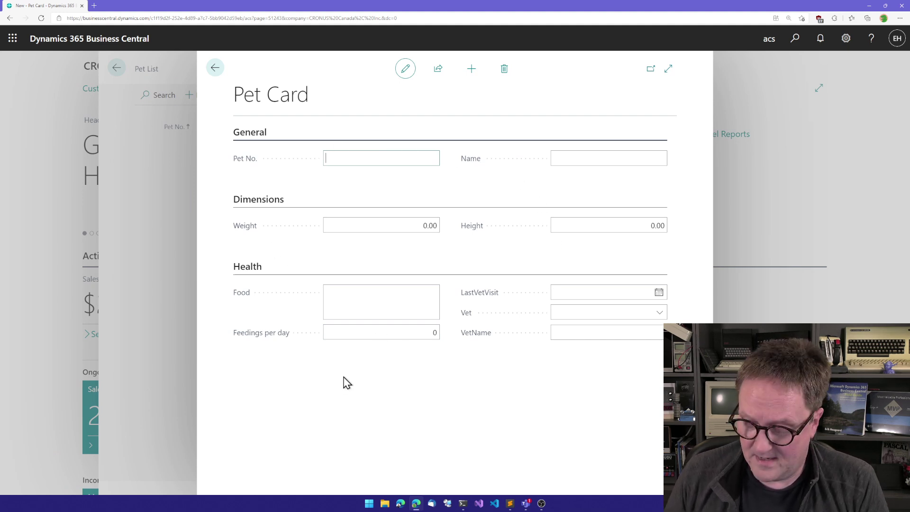
pyautogui.press('Tab')
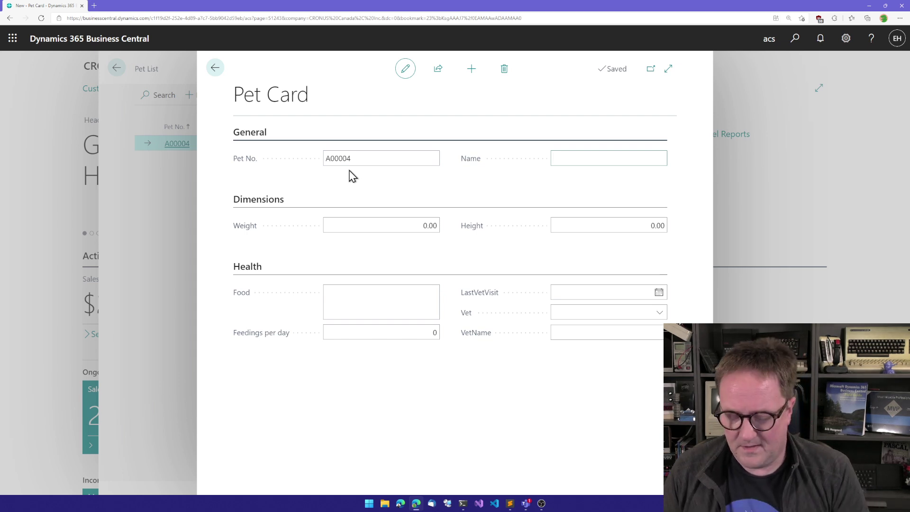
pyautogui.write('ira')
pyautogui.press('Tab')
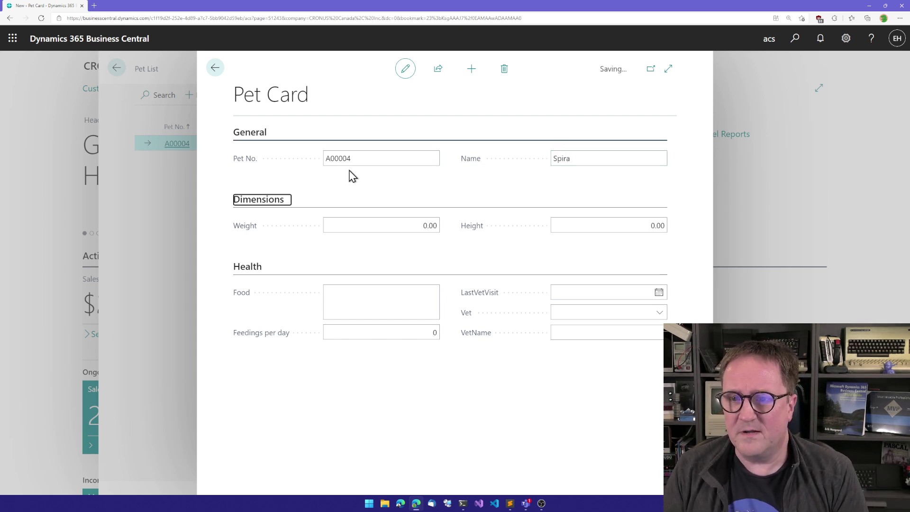
pyautogui.click(389, 225)
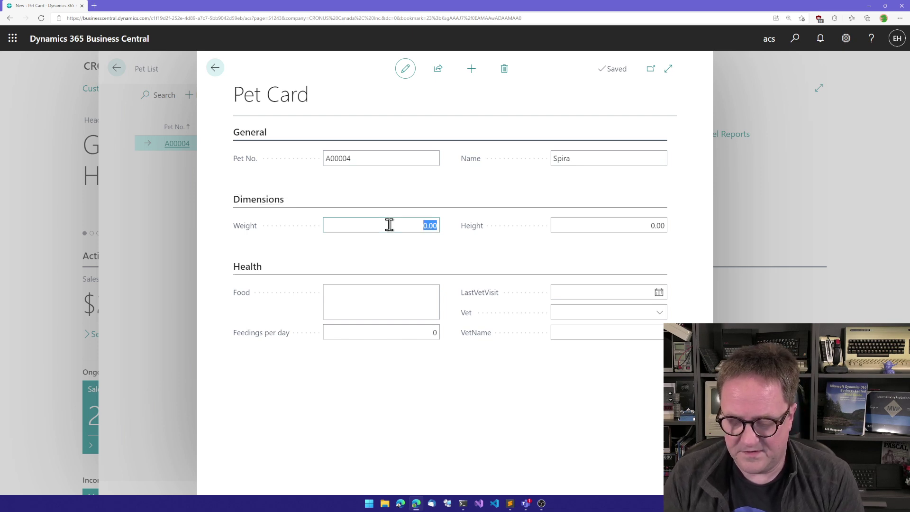
pyautogui.write('47')
pyautogui.press('Tab')
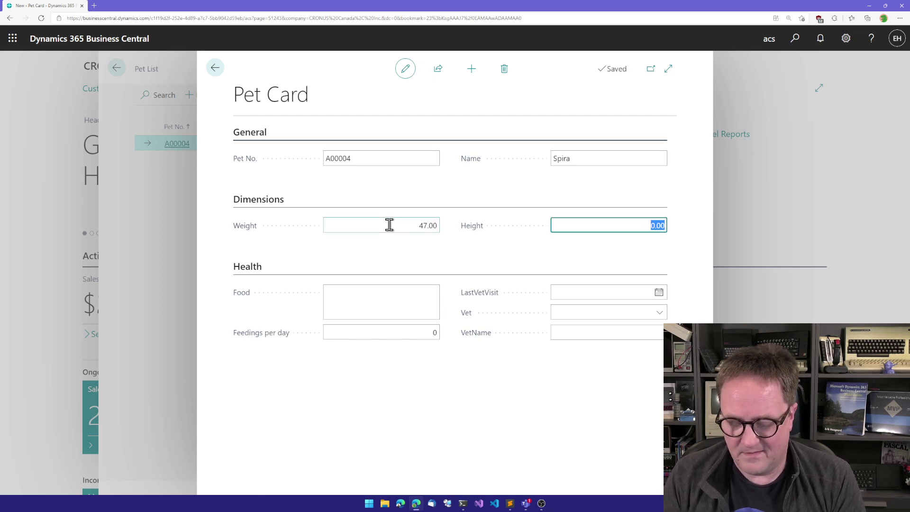
pyautogui.write('40')
pyautogui.press('Tab')
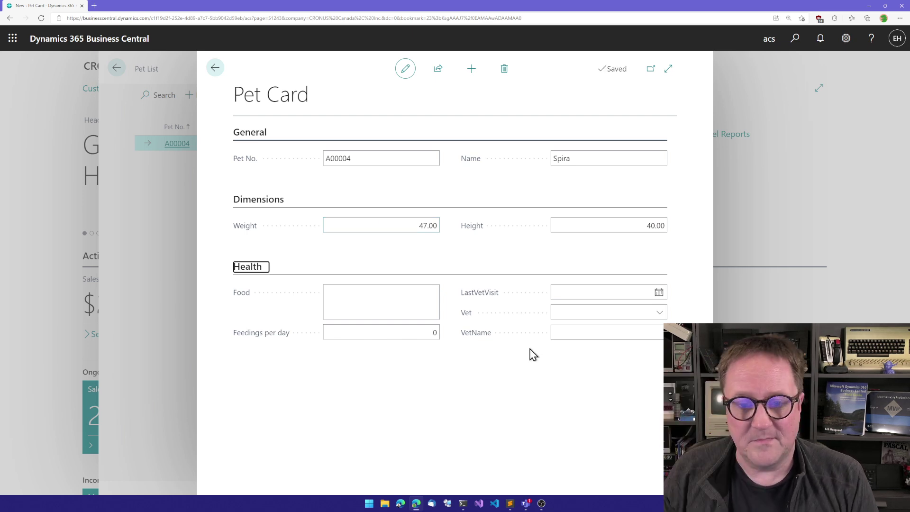
# Enter a placeholder food description, 2 feedings per day, last vet visit 4/5/2021 and vet 10000
pyautogui.click(373, 296)
pyautogui.write('dfjglsk djfg sldfjg skdfgj lskd')
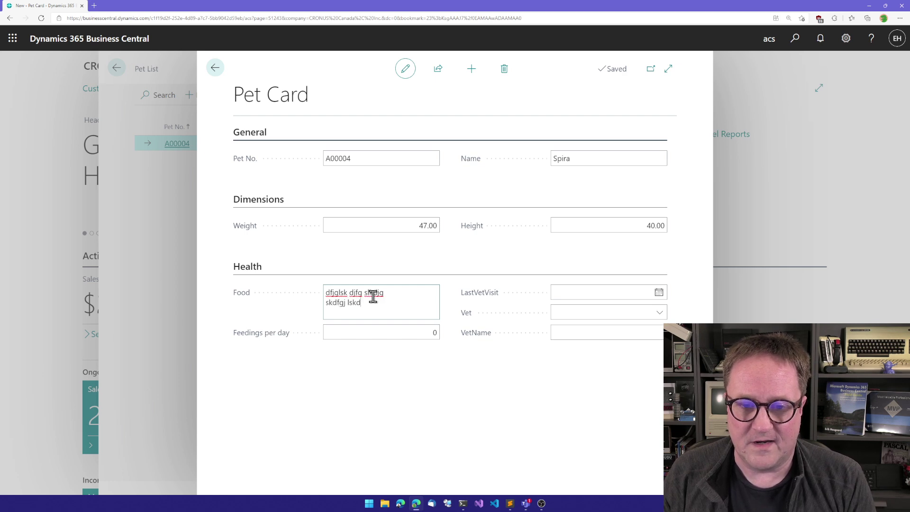
pyautogui.write('fgj sldkfgj skldjg lsdfgj sldfg jsdklfg')
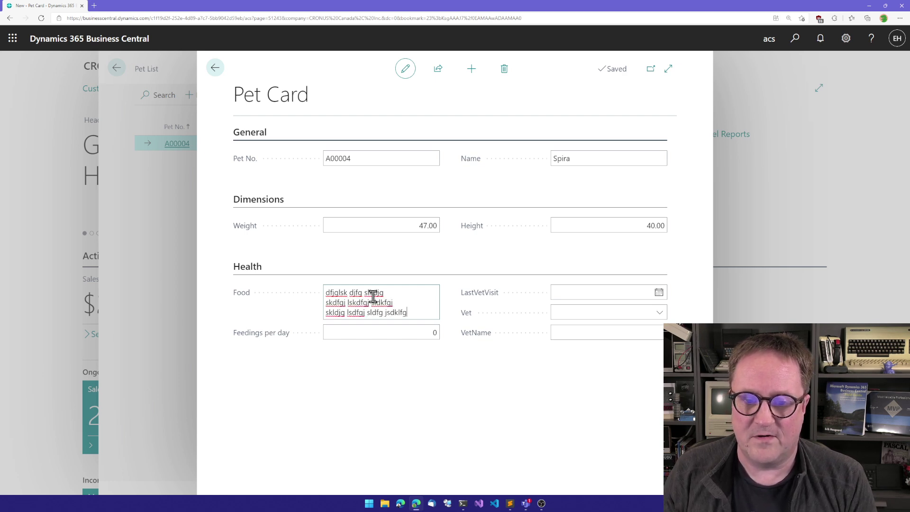
pyautogui.press('Tab')
pyautogui.write('2')
pyautogui.press('Tab')
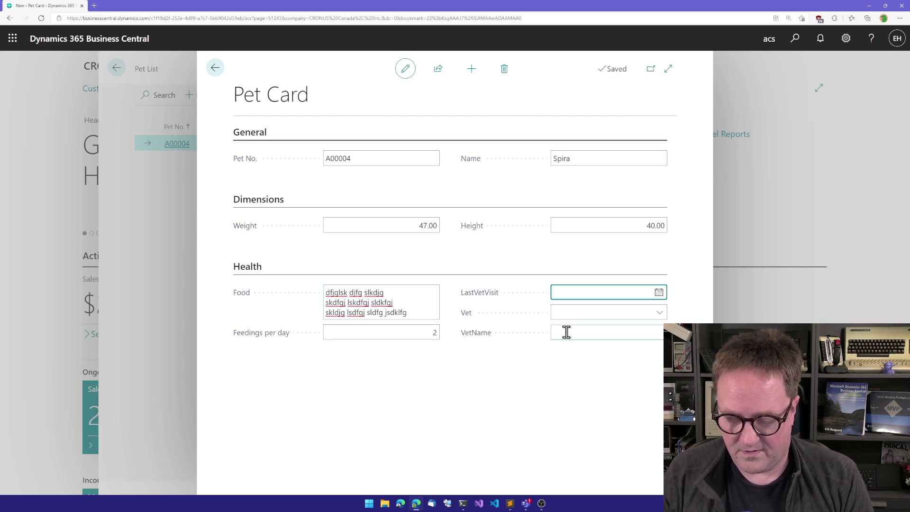
pyautogui.write('t')
pyautogui.press('Tab')
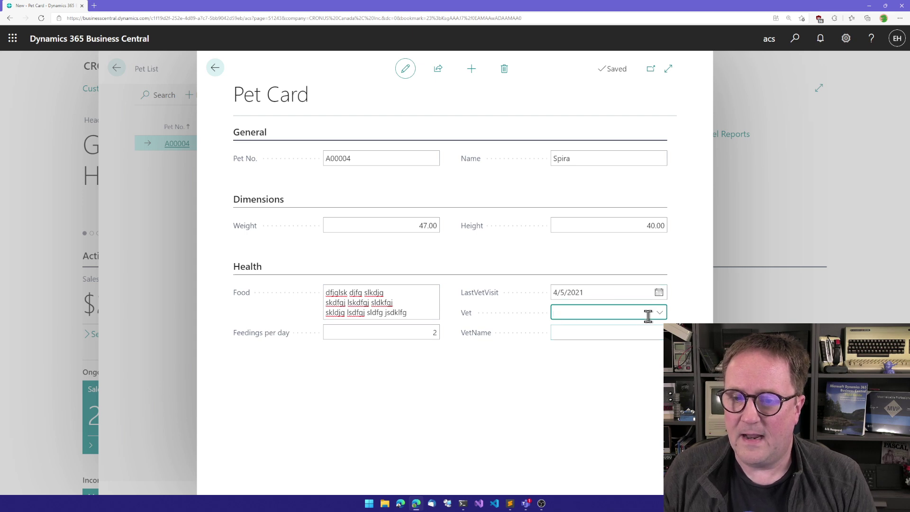
pyautogui.click(660, 313)
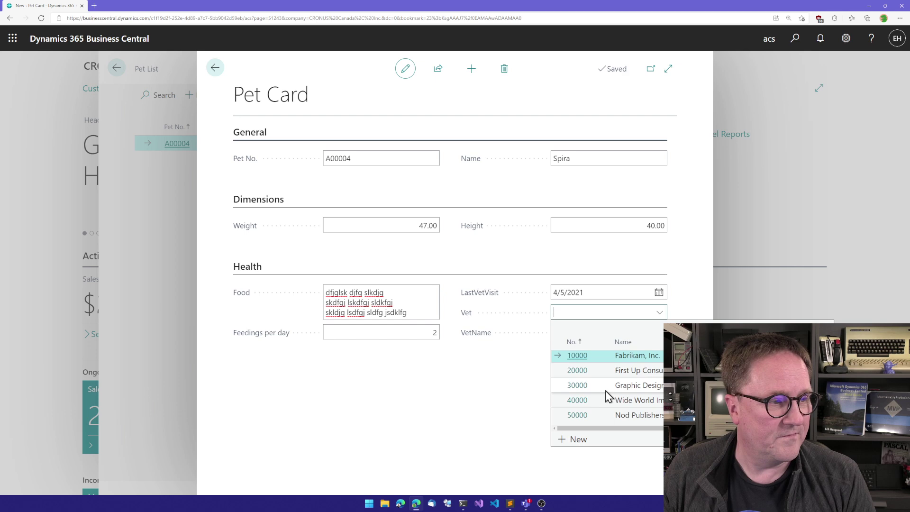
pyautogui.click(574, 359)
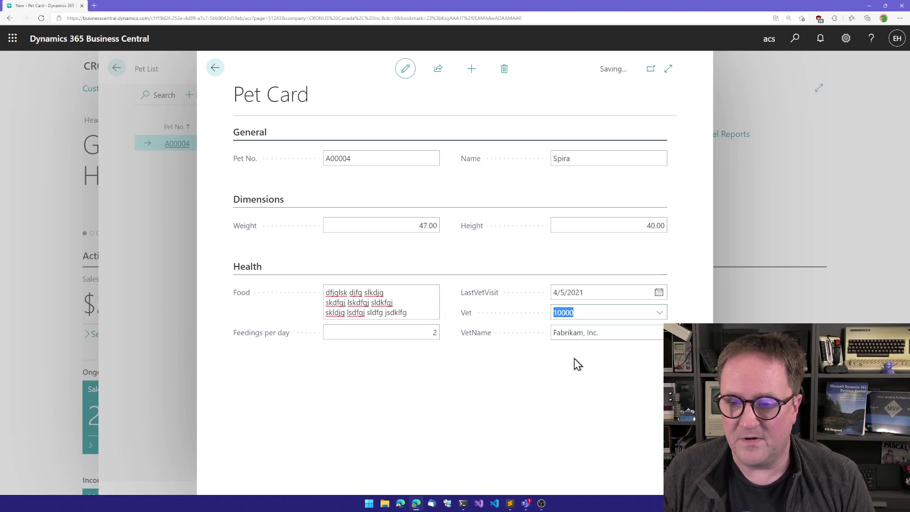
pyautogui.press('Tab')
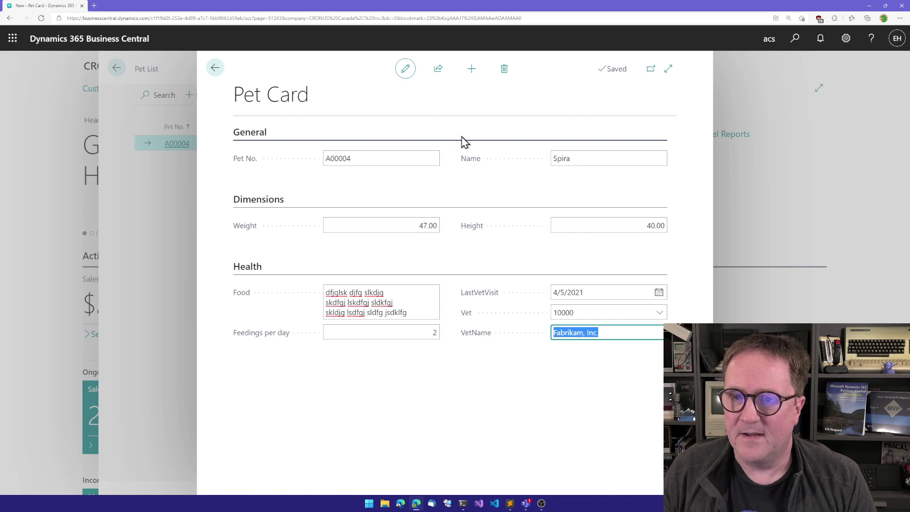
pyautogui.click(214, 71)
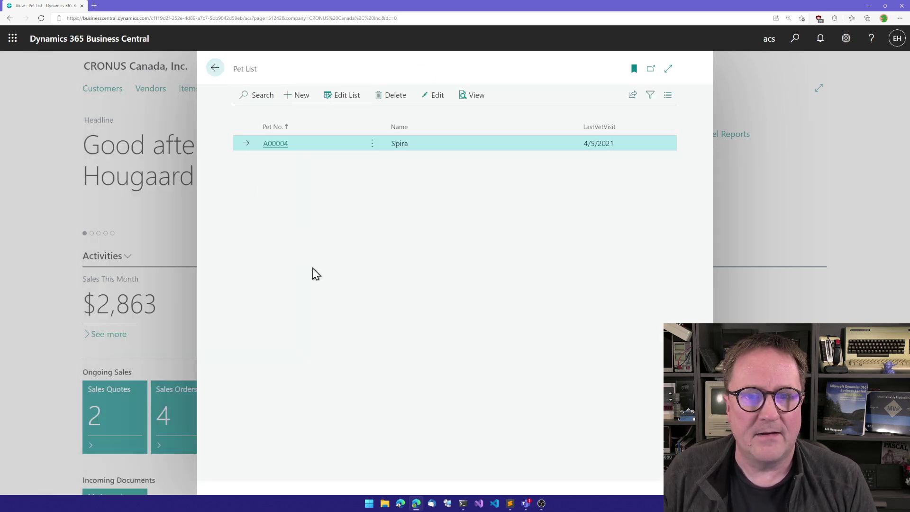
# Set the Pet field on customer 10000 Adatum Corporation's card to A00004
pyautogui.press('Escape')
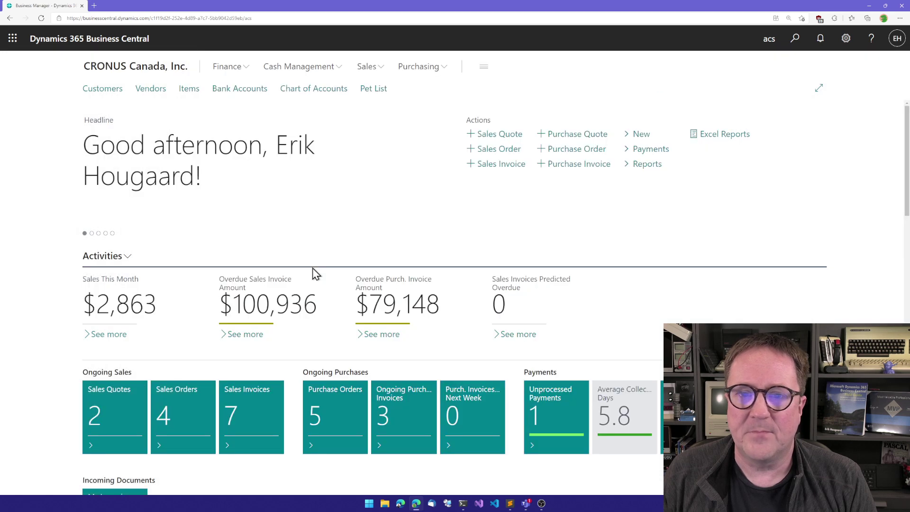
pyautogui.click(103, 89)
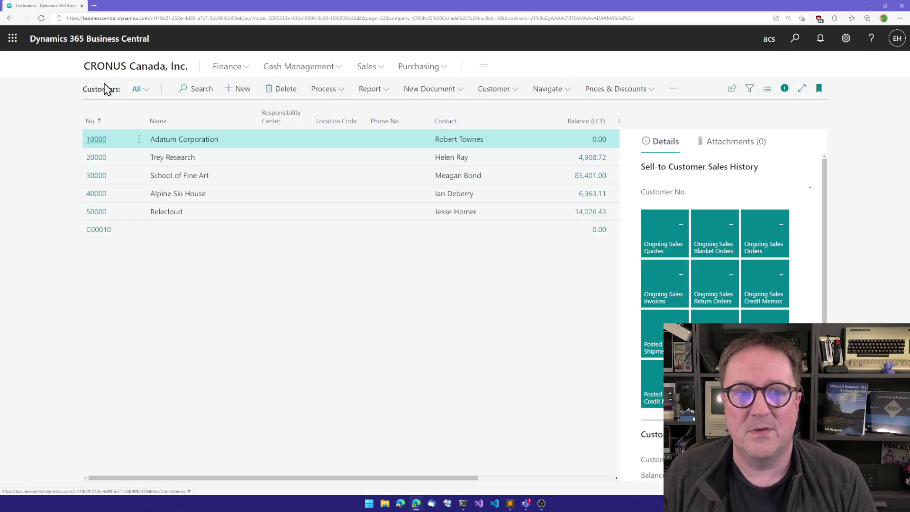
pyautogui.click(94, 139)
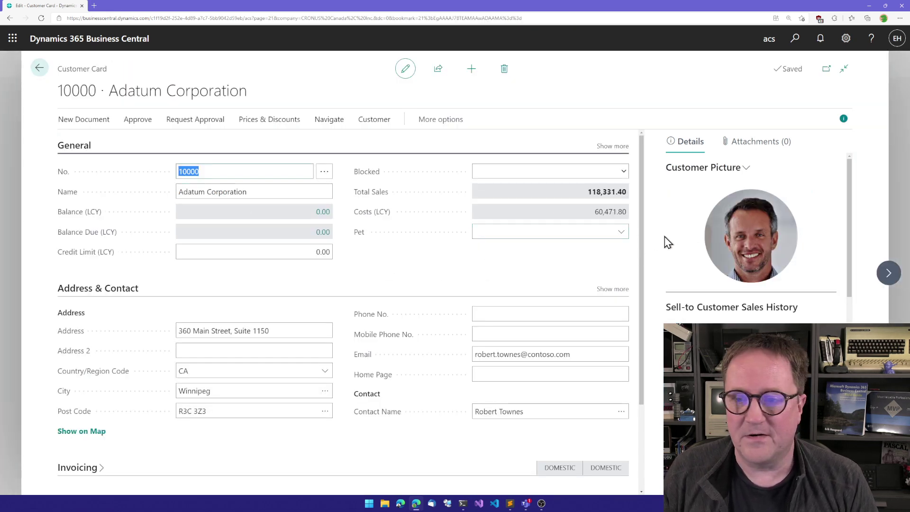
pyautogui.click(621, 232)
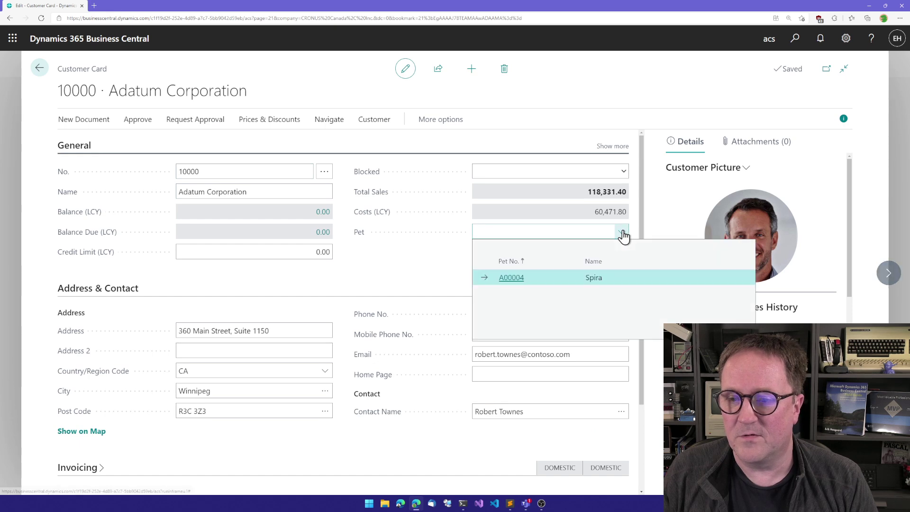
pyautogui.click(507, 277)
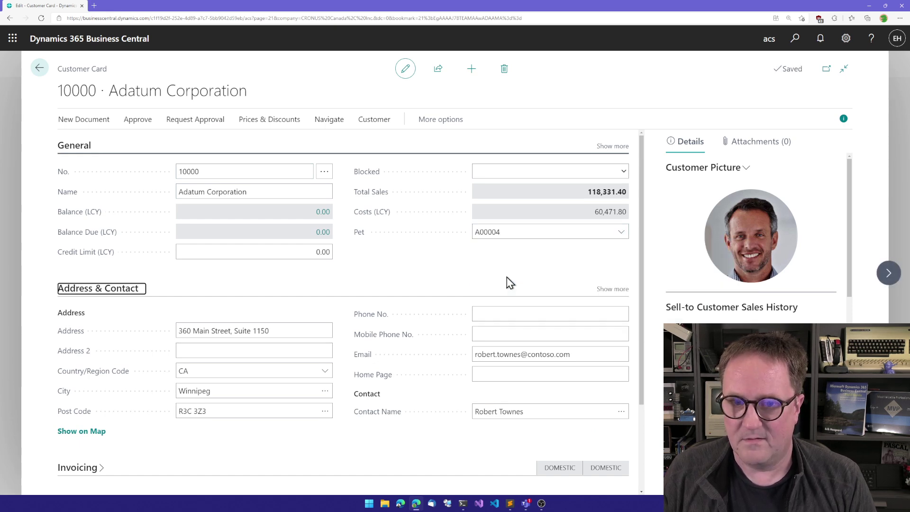